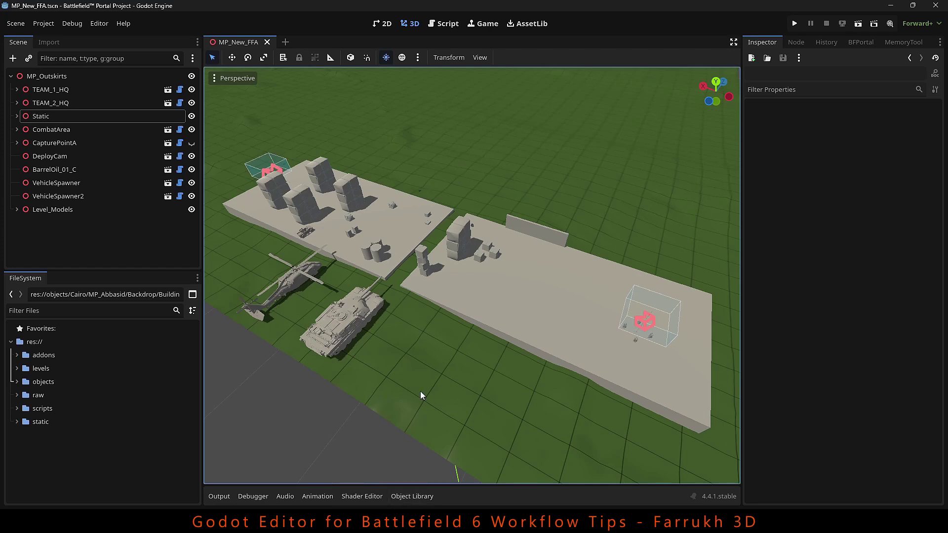
# - Turn on distraction-free mode and view both concrete platforms in the enlarged 3D viewport
pyautogui.moveTo(499, 346); pyautogui.dragTo(365, 318, button='middle')
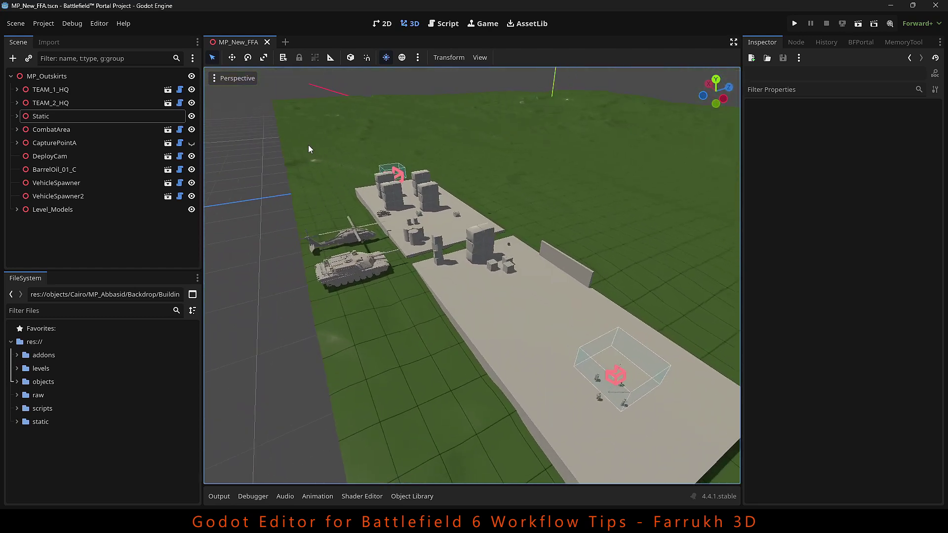
pyautogui.click(733, 42)
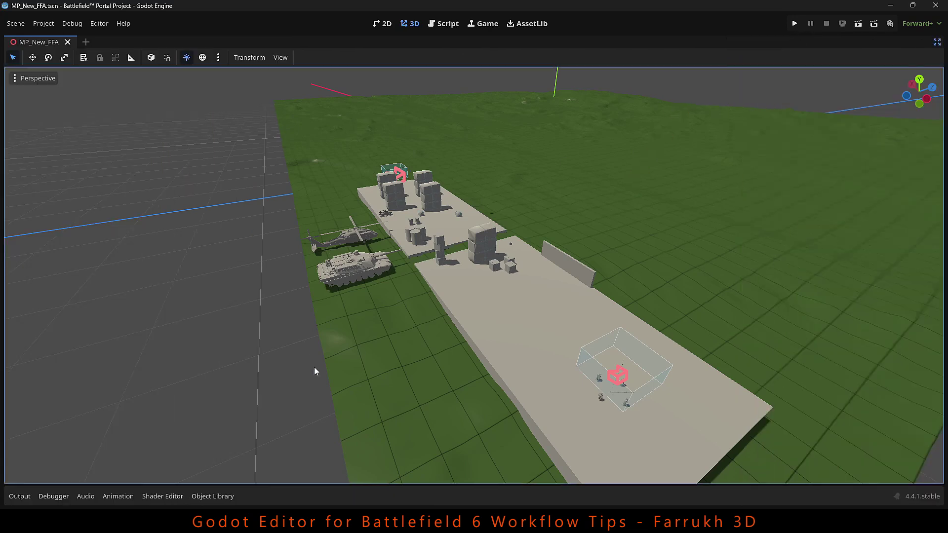
pyautogui.moveTo(314, 367); pyautogui.dragTo(485, 306, button='middle')
pyautogui.scroll(3, 488, 266)
pyautogui.scroll(3, 497, 282)
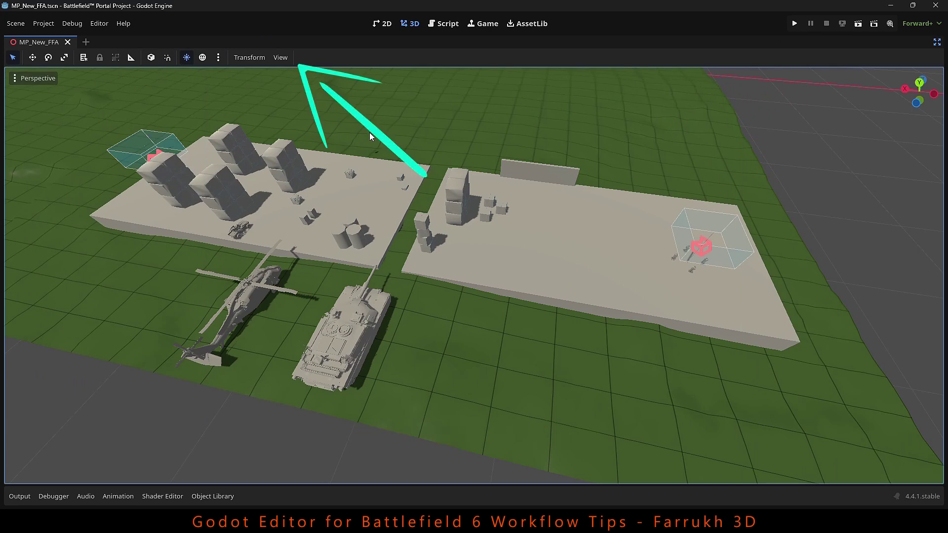
# - Split the 3D view with the 2 Viewports layout and shift a stone block slightly along its X axis in the top view
pyautogui.click(279, 58)
pyautogui.click(310, 85)
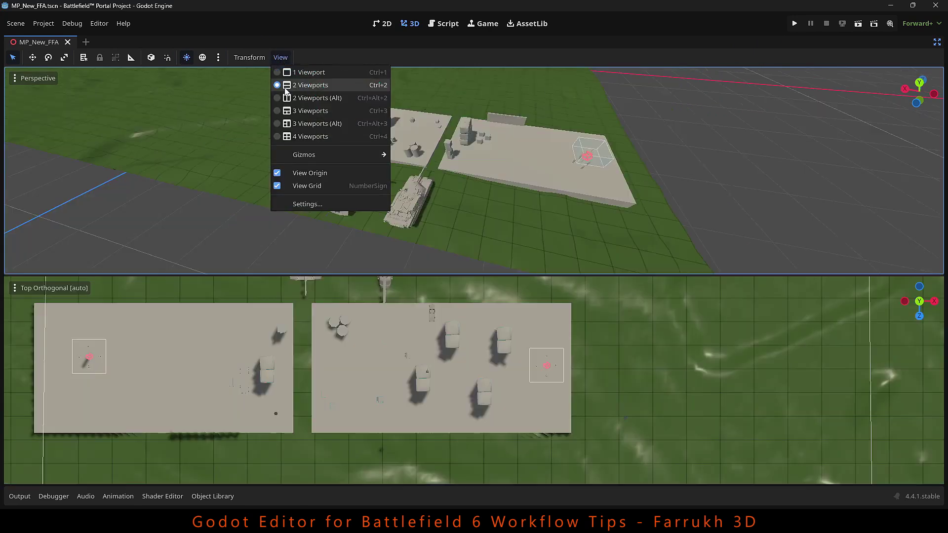
pyautogui.scroll(6, 354, 381)
pyautogui.click(519, 393)
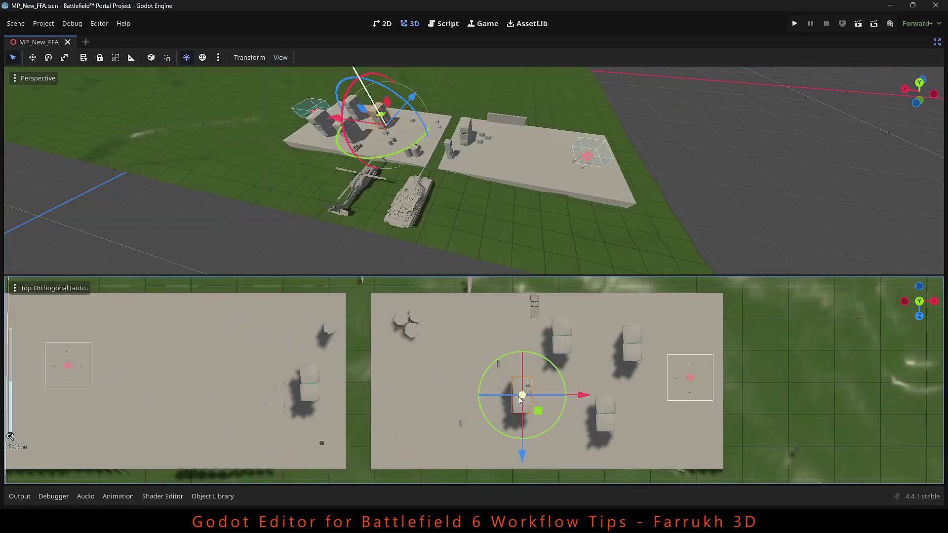
pyautogui.moveTo(581, 397); pyautogui.dragTo(573, 396)
# - Change the viewport layout to 2 Viewports (Alt)
pyautogui.click(280, 58)
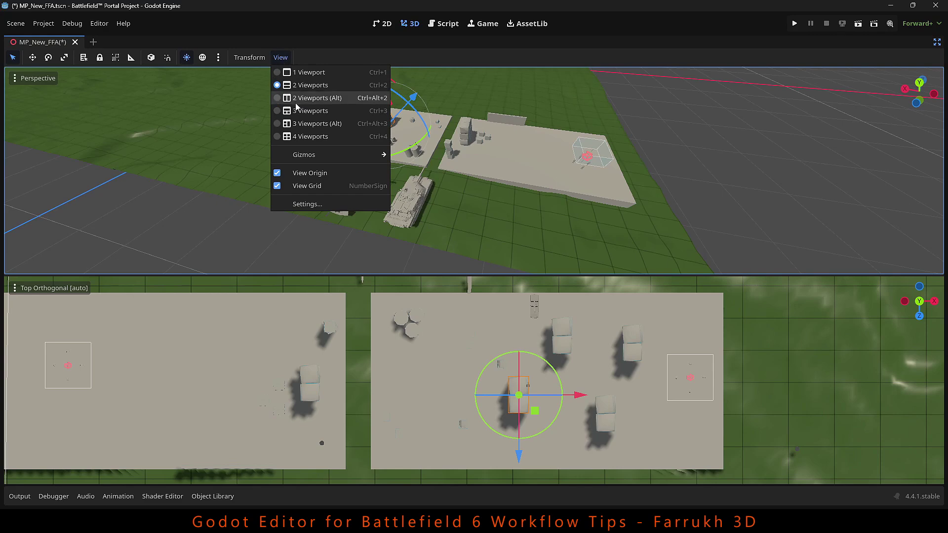
pyautogui.click(297, 100)
pyautogui.scroll(-3, 280, 392)
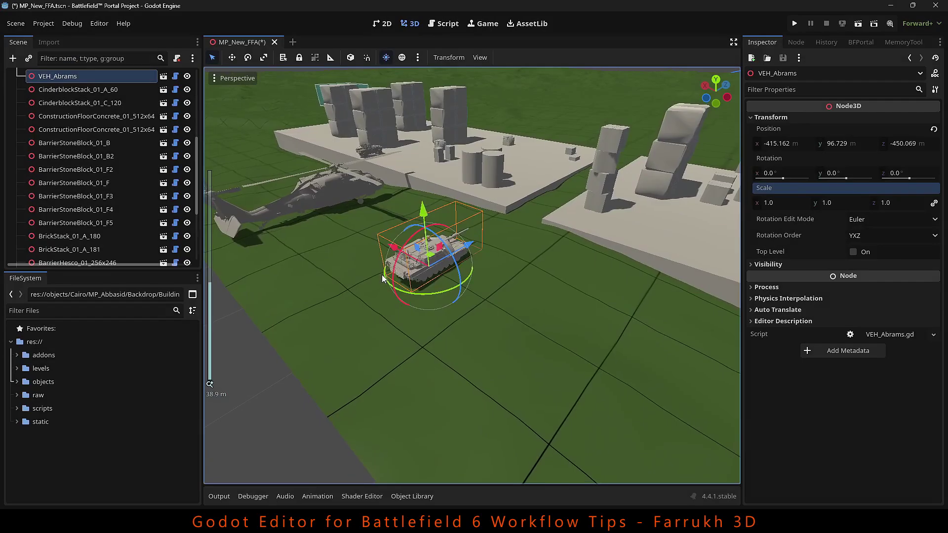
# - Reset the rotation and scale of the VEH_UH60 helicopter to their default values
pyautogui.keyDown('shift'); pyautogui.moveTo(471, 326); pyautogui.dragTo(573, 348, button='middle'); pyautogui.keyUp('shift')
pyautogui.scroll(8, 425, 216)
pyautogui.keyDown('shift'); pyautogui.moveTo(426, 222); pyautogui.dragTo(447, 311, button='middle'); pyautogui.keyUp('shift')
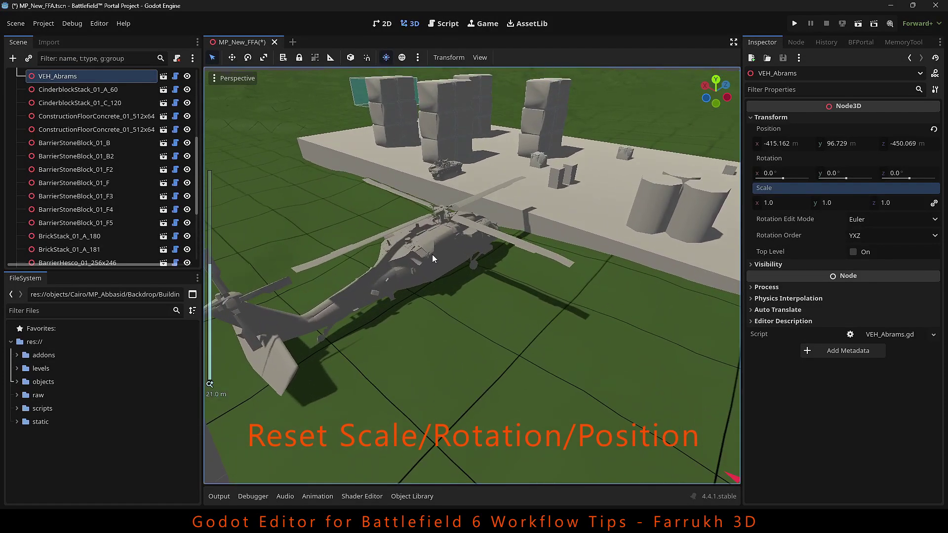
pyautogui.click(433, 258)
pyautogui.moveTo(441, 292); pyautogui.dragTo(396, 289)
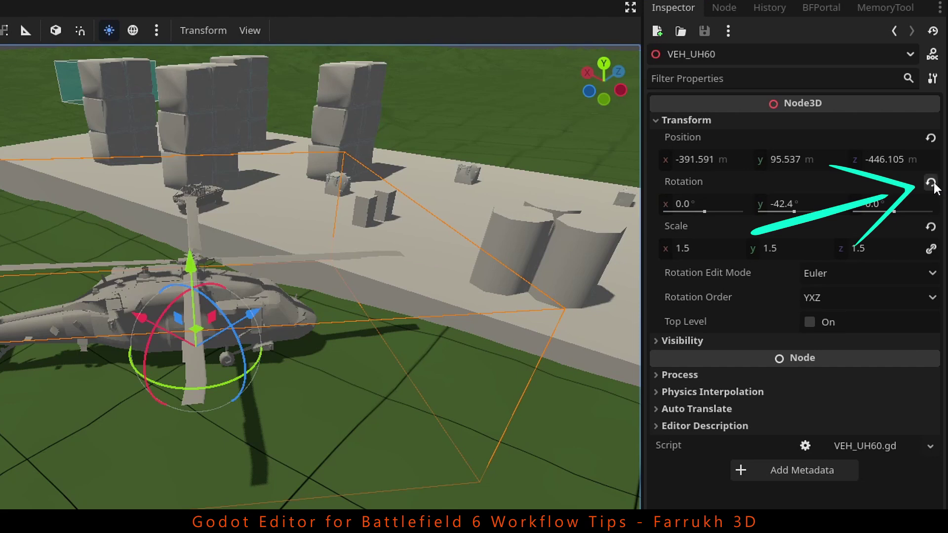
pyautogui.click(933, 158)
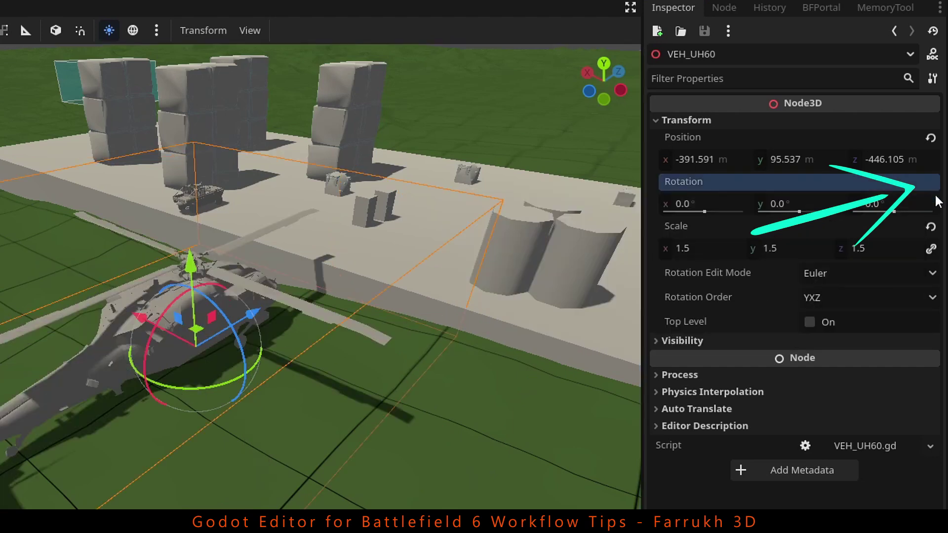
pyautogui.click(932, 227)
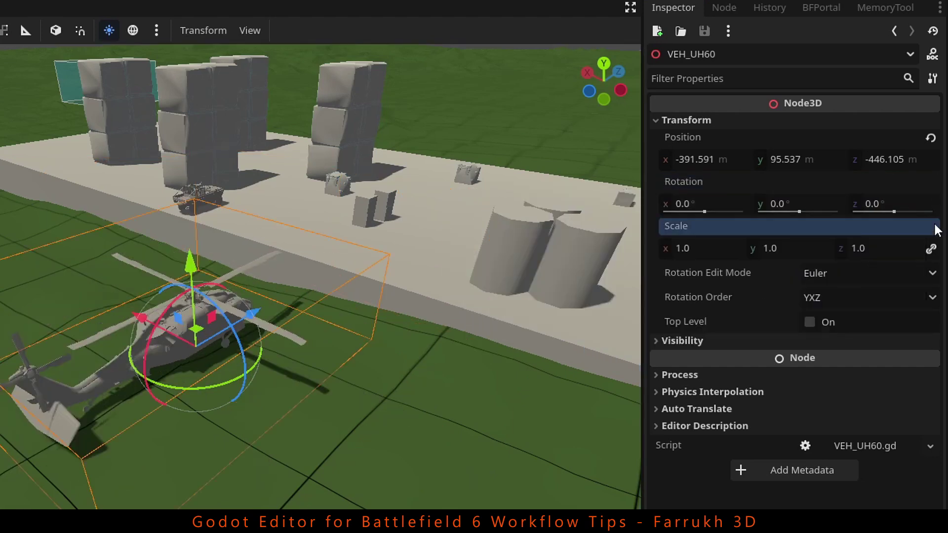
# - Mark the helicopter's Scale property as a favorite
pyautogui.scroll(-5, 367, 237)
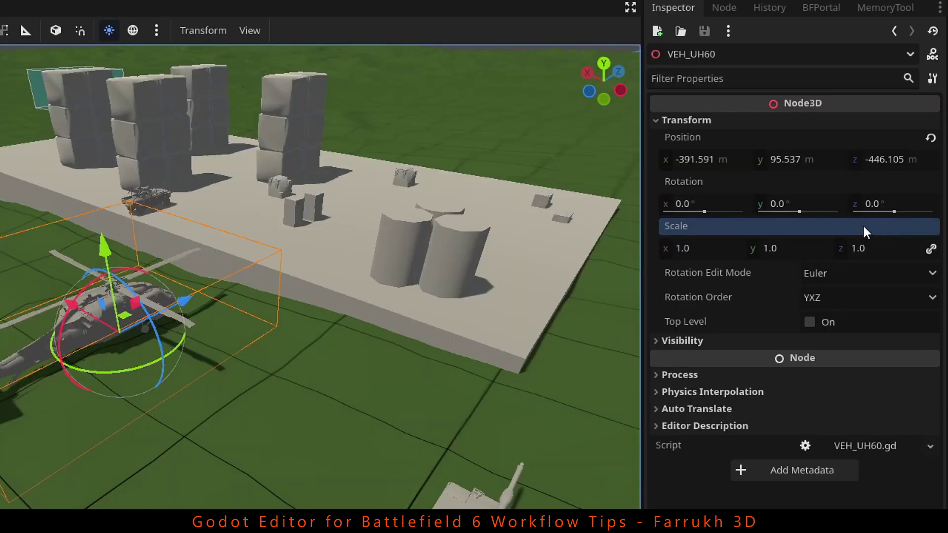
pyautogui.rightClick(890, 192)
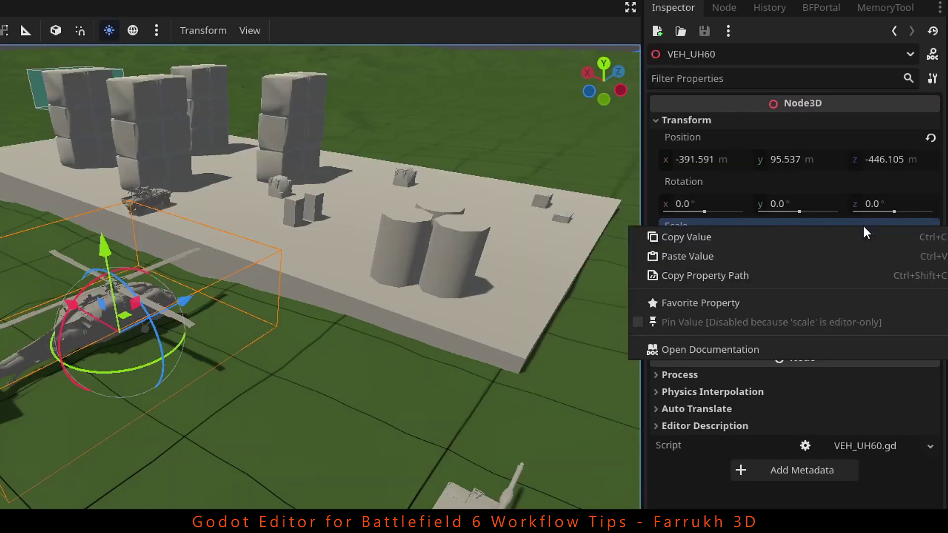
pyautogui.click(846, 303)
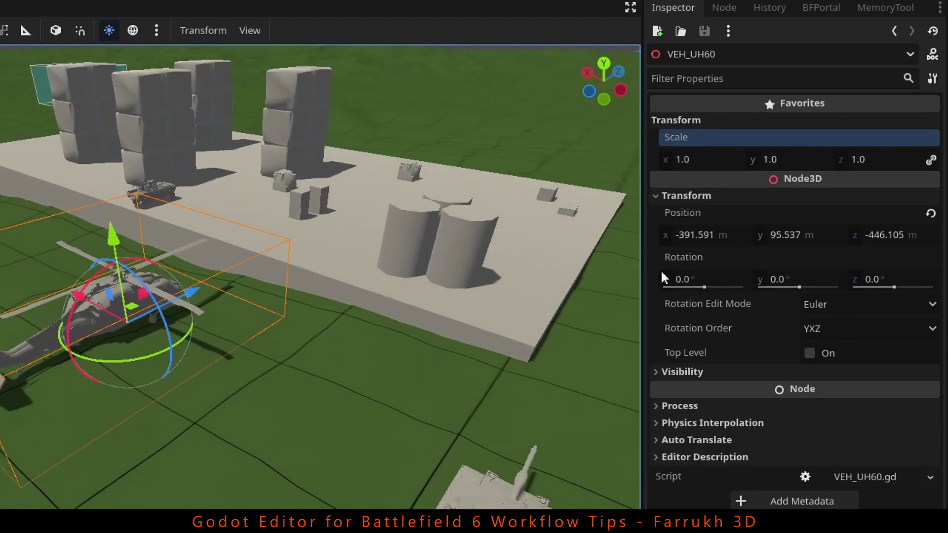
# - Try a scale of 5 on the helicopter and a scale reset on BarrierStoneBlock_01_F2, undoing the reset
pyautogui.click(713, 158)
pyautogui.write('5')
pyautogui.press('Return')
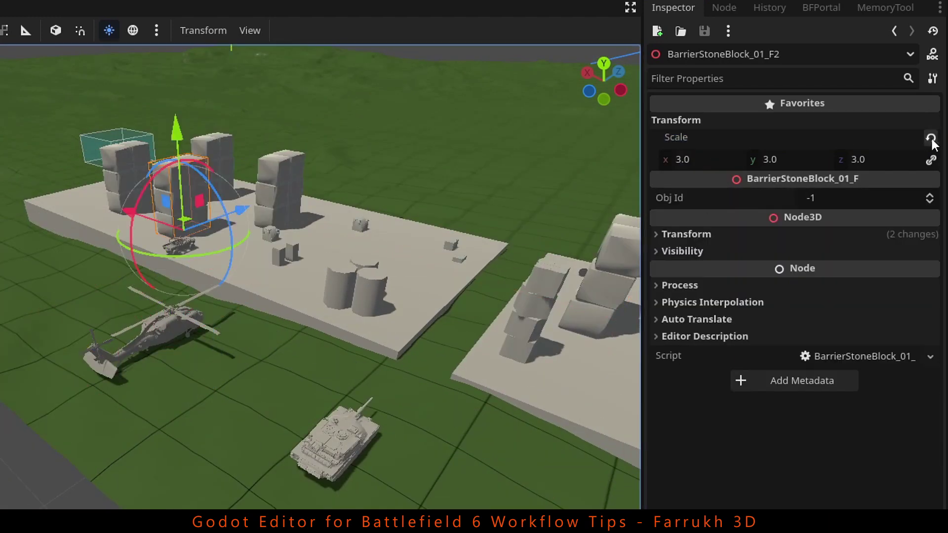
pyautogui.click(931, 139)
pyautogui.hotkey('ctrl', 'z')
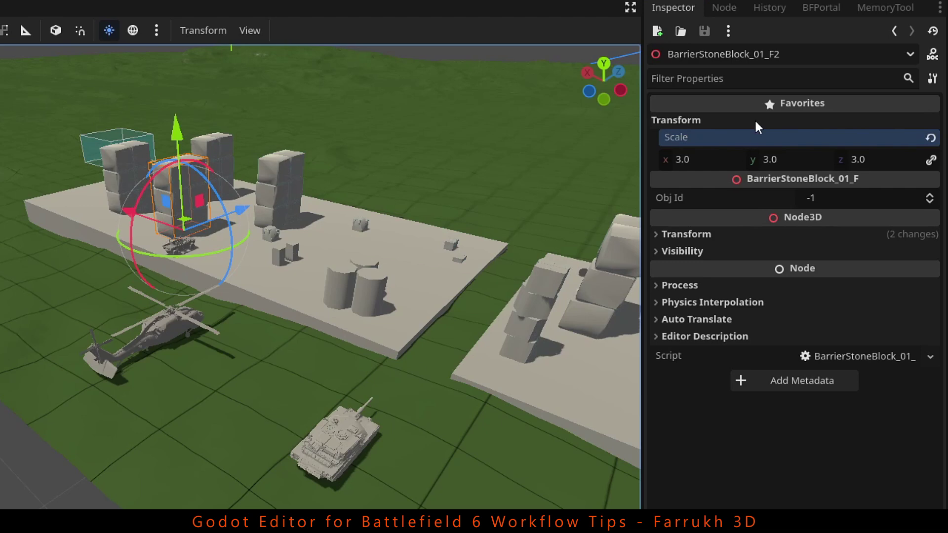
# - Remove Scale from the favorite properties and expand the Transform section of BarrierStoneBlock_01_F2
pyautogui.rightClick(740, 101)
pyautogui.click(757, 112)
pyautogui.click(691, 159)
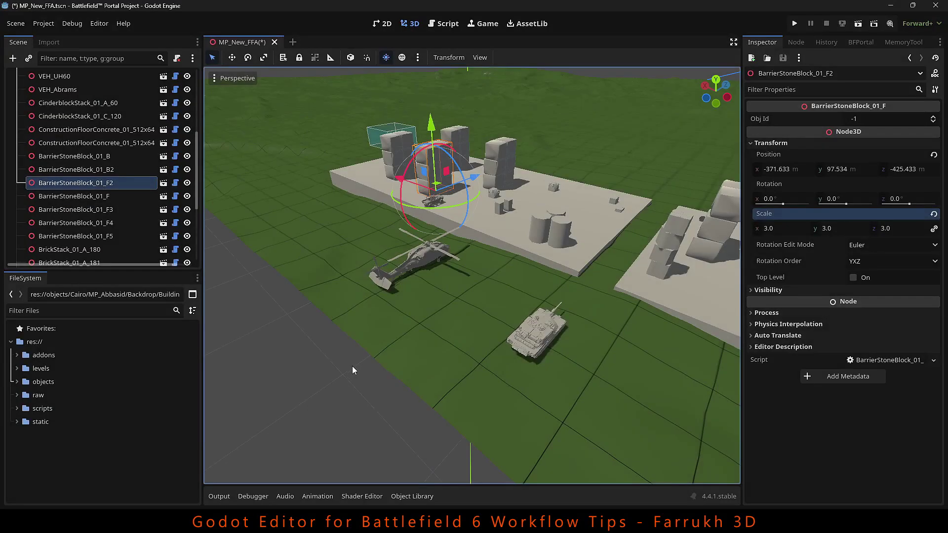
# - View the map in Top View, and return the viewport to Perspective
pyautogui.moveTo(352, 366); pyautogui.dragTo(386, 374, button='middle')
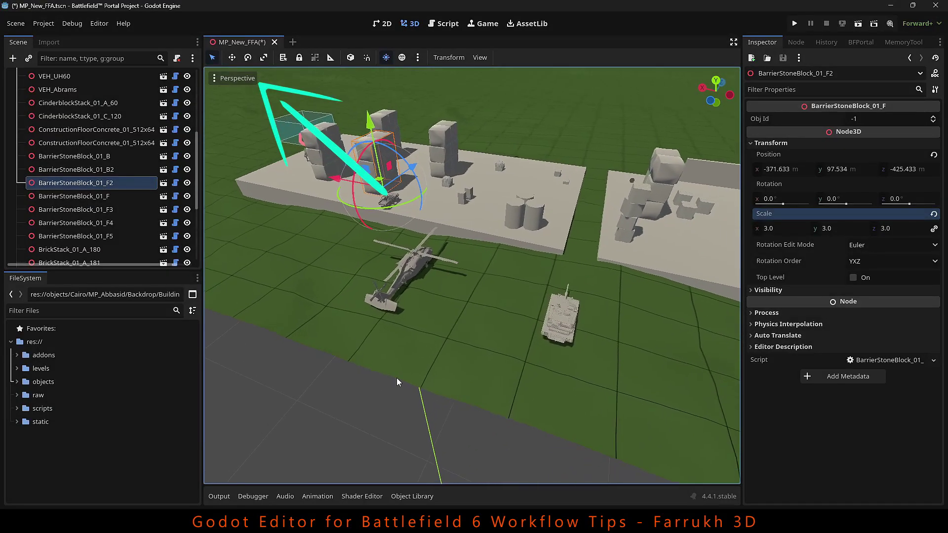
pyautogui.keyDown('shift'); pyautogui.moveTo(369, 250); pyautogui.dragTo(393, 303, button='middle'); pyautogui.keyUp('shift')
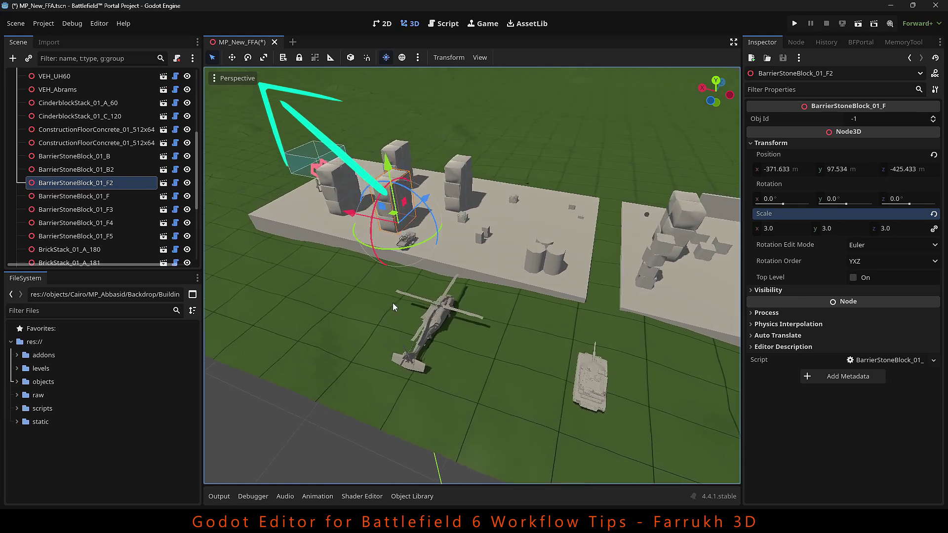
pyautogui.click(235, 79)
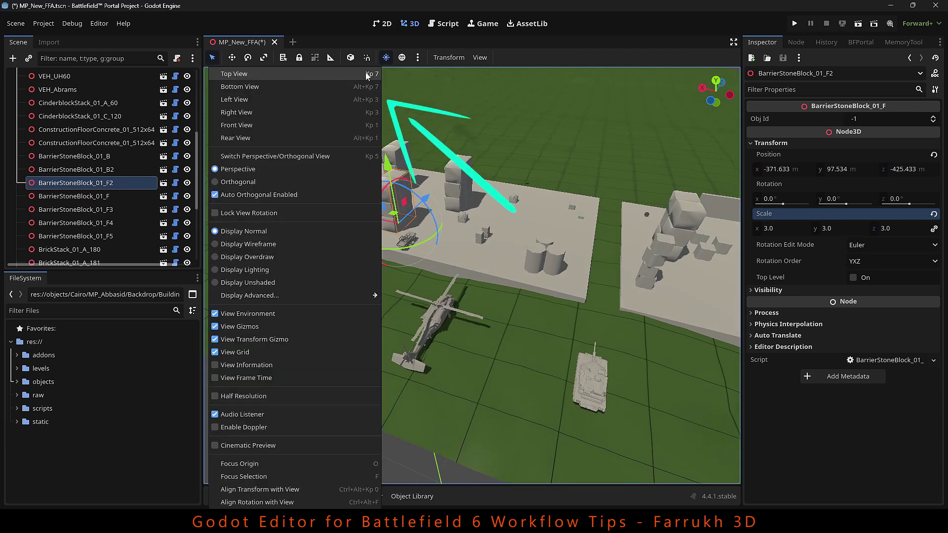
pyautogui.click(298, 78)
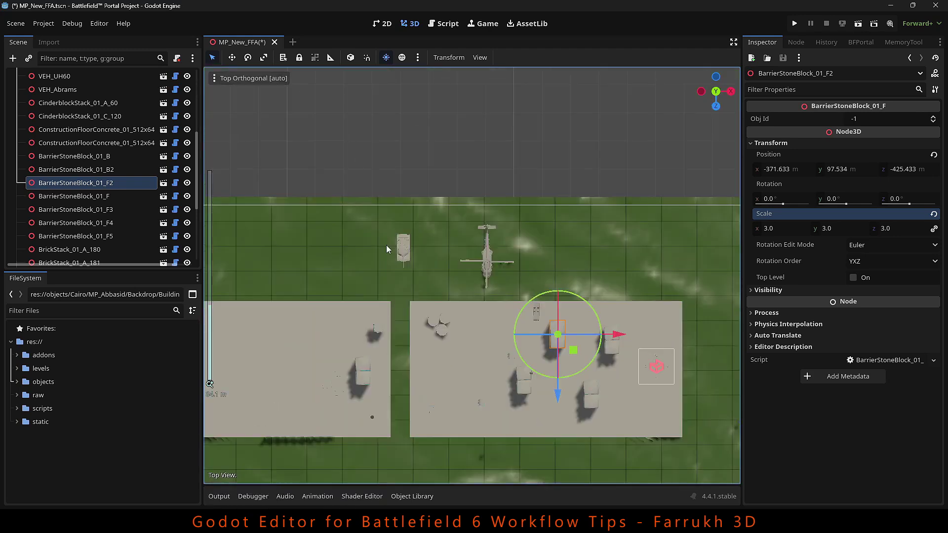
pyautogui.click(262, 78)
pyautogui.click(259, 171)
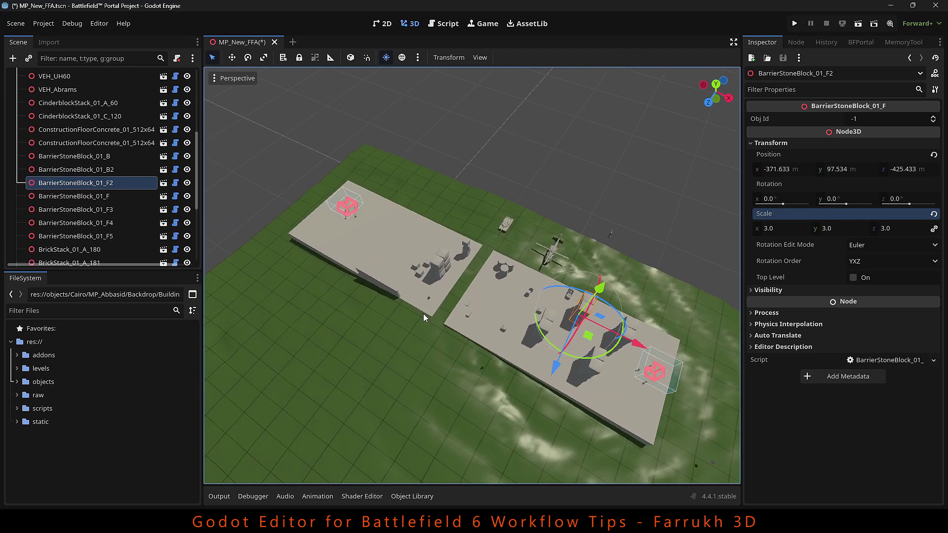
# - Switch the viewport to Display Wireframe and examine the platforms' meshes from several angles
pyautogui.click(238, 78)
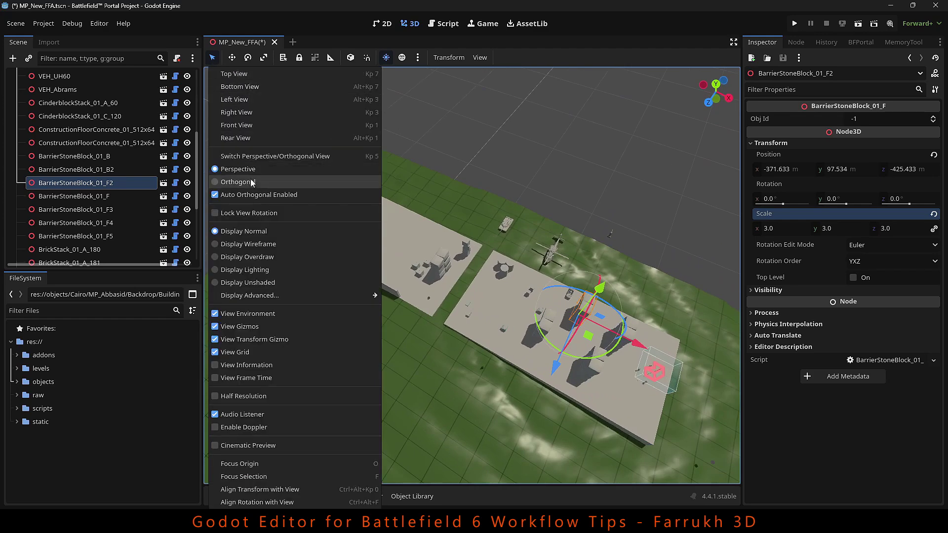
pyautogui.click(247, 244)
pyautogui.click(558, 357)
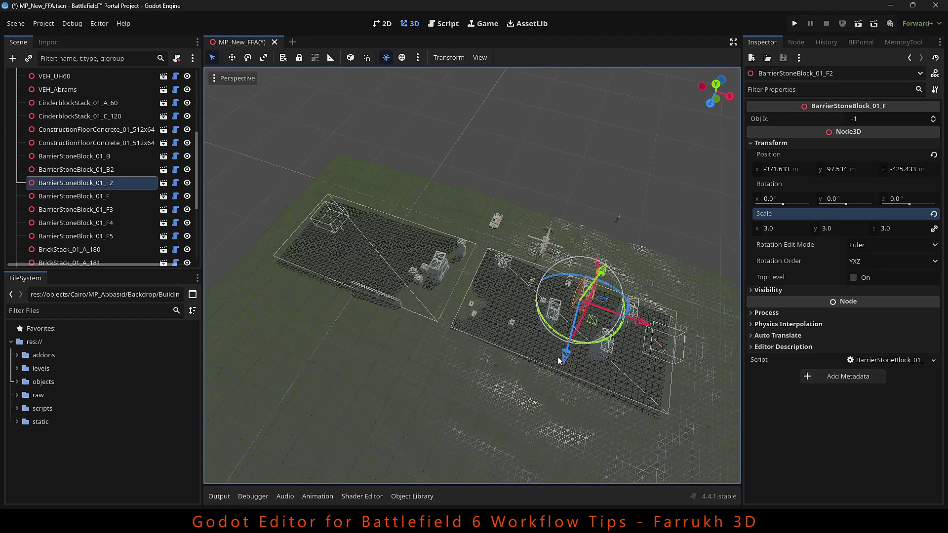
pyautogui.moveTo(558, 357); pyautogui.dragTo(837, 311, button='middle')
pyautogui.moveTo(598, 341); pyautogui.dragTo(529, 357, button='middle')
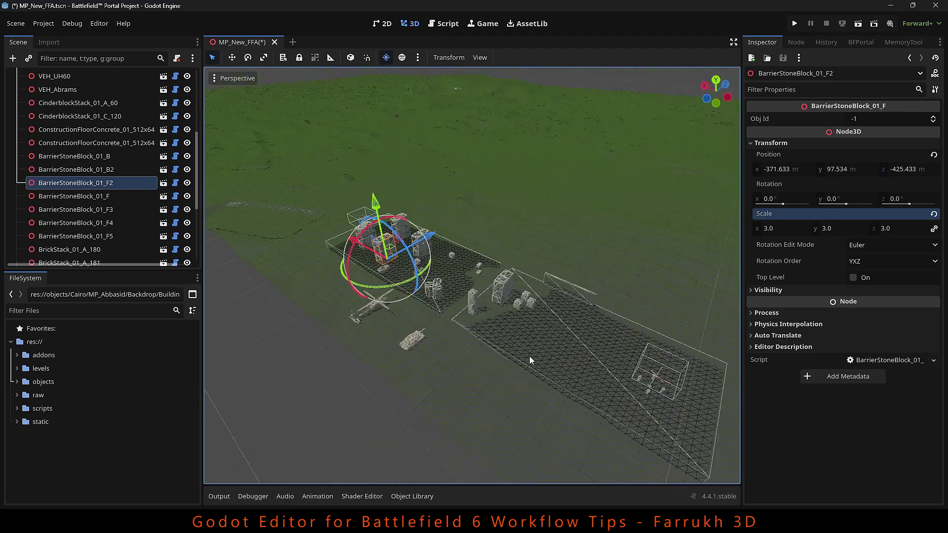
pyautogui.scroll(3, 370, 347)
# - Switch the viewport to Display Overdraw and examine where the map's objects overlap
pyautogui.click(234, 78)
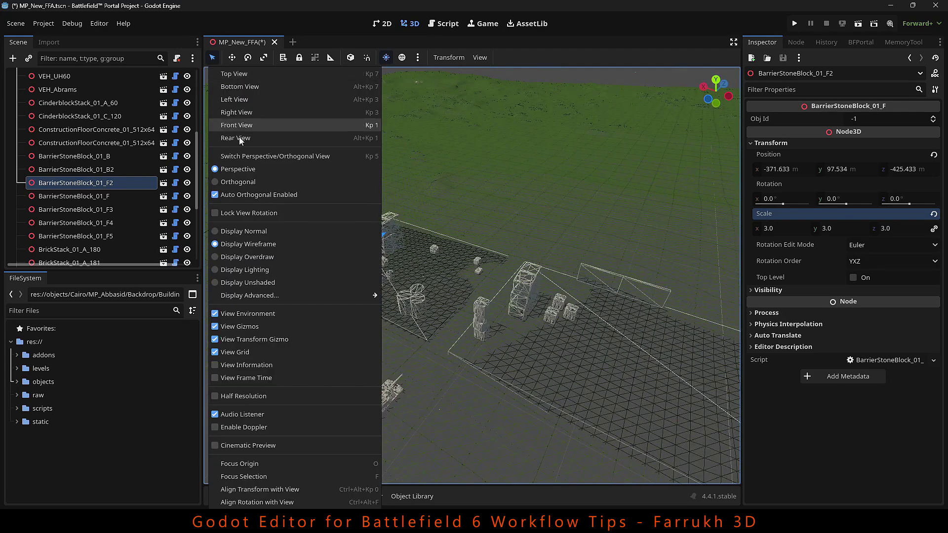
pyautogui.click(240, 257)
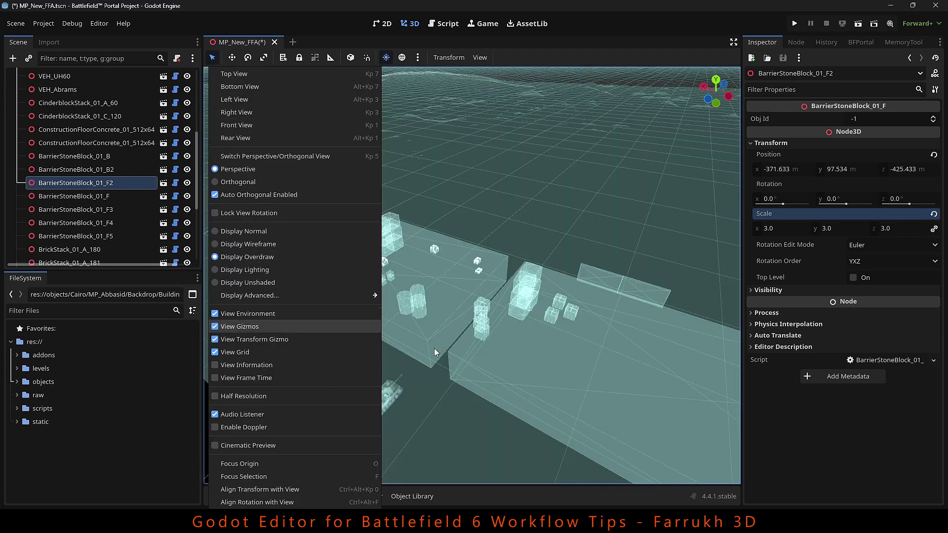
pyautogui.moveTo(434, 348); pyautogui.dragTo(363, 215, button='middle')
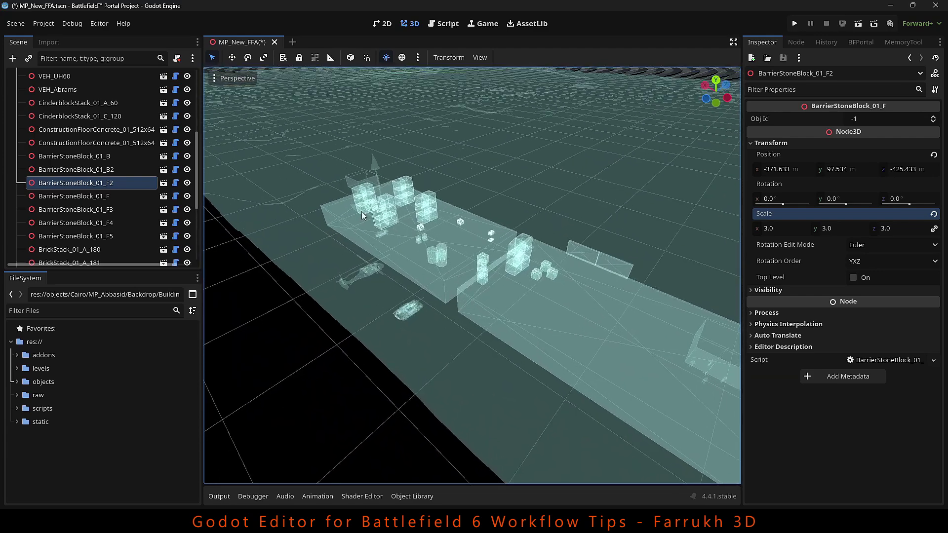
# - Restore the viewport to Display Normal and enable Lock View Rotation
pyautogui.click(238, 78)
pyautogui.click(240, 230)
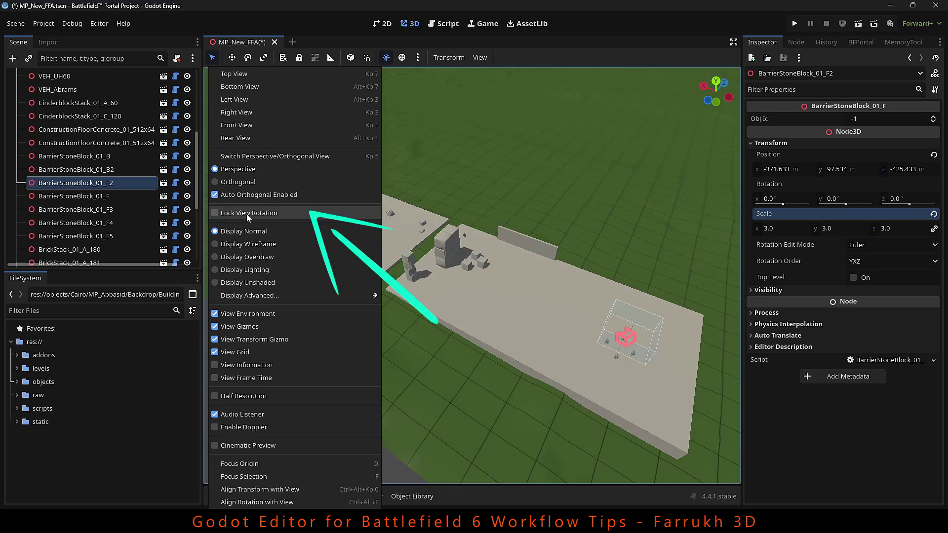
pyautogui.click(247, 214)
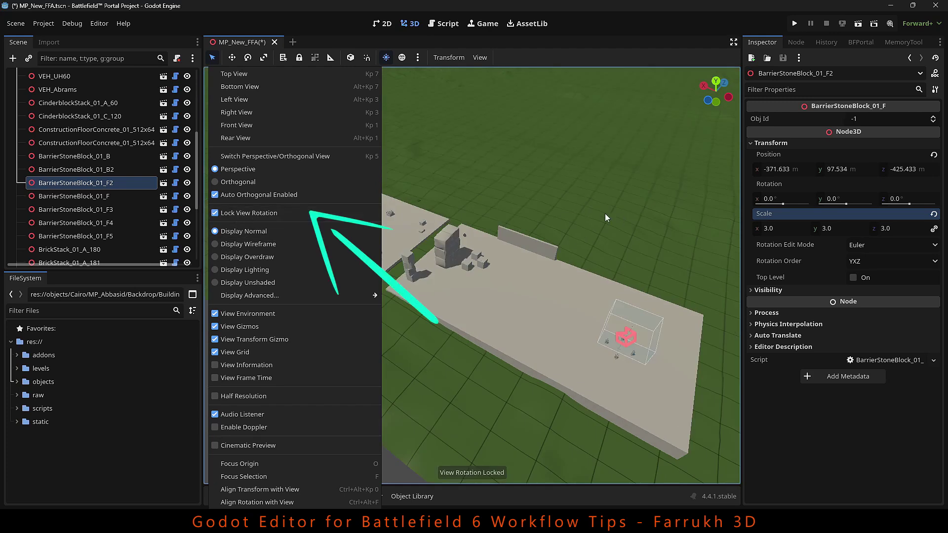
pyautogui.click(643, 169)
pyautogui.moveTo(514, 257)
pyautogui.mouseDown(button='middle')
pyautogui.moveTo(499, 266)
pyautogui.moveTo(505, 242)
pyautogui.mouseUp(button='middle')
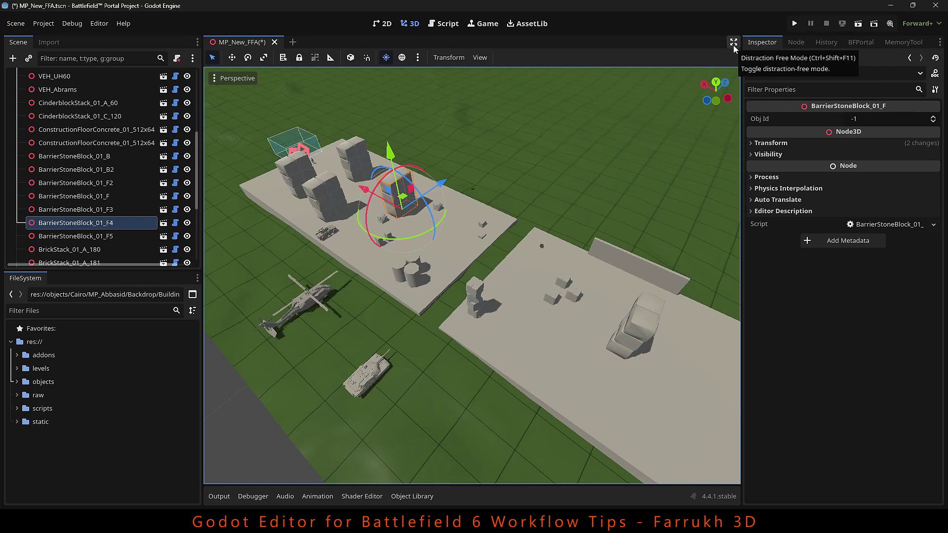
# - Re-enter distraction-free mode and bring both platforms fully into view
pyautogui.click(734, 46)
pyautogui.moveTo(486, 311); pyautogui.dragTo(527, 289, button='middle')
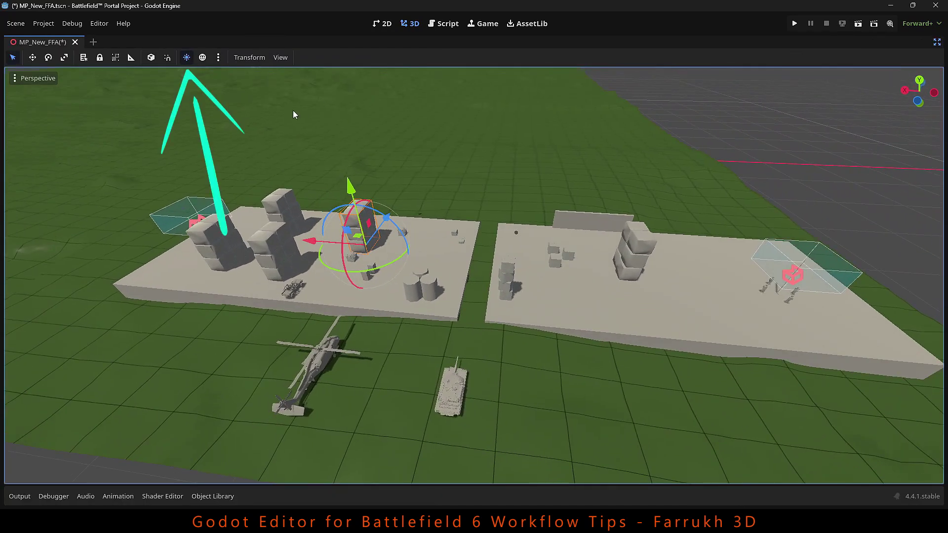
# - Toggle the preview sunlight off and back on, and enable the preview environment
pyautogui.click(188, 58)
pyautogui.click(187, 58)
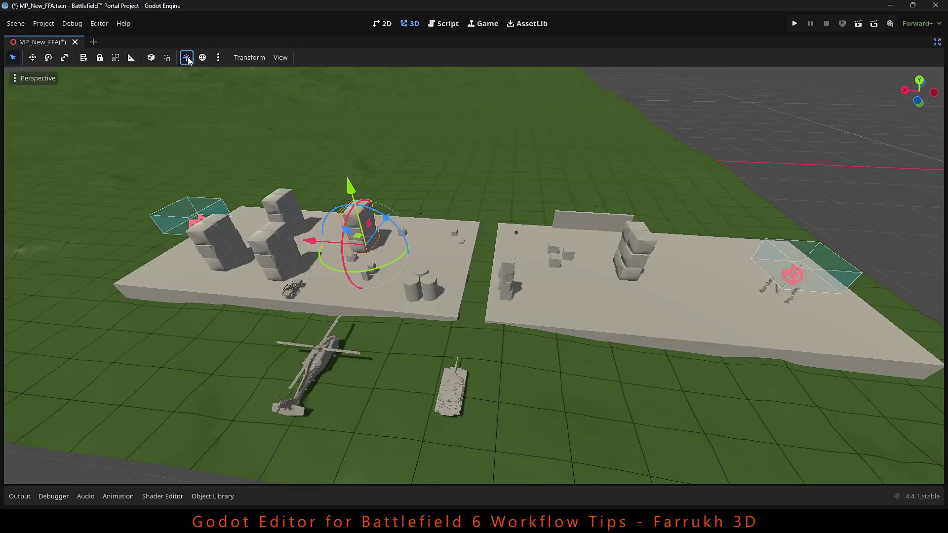
pyautogui.click(202, 58)
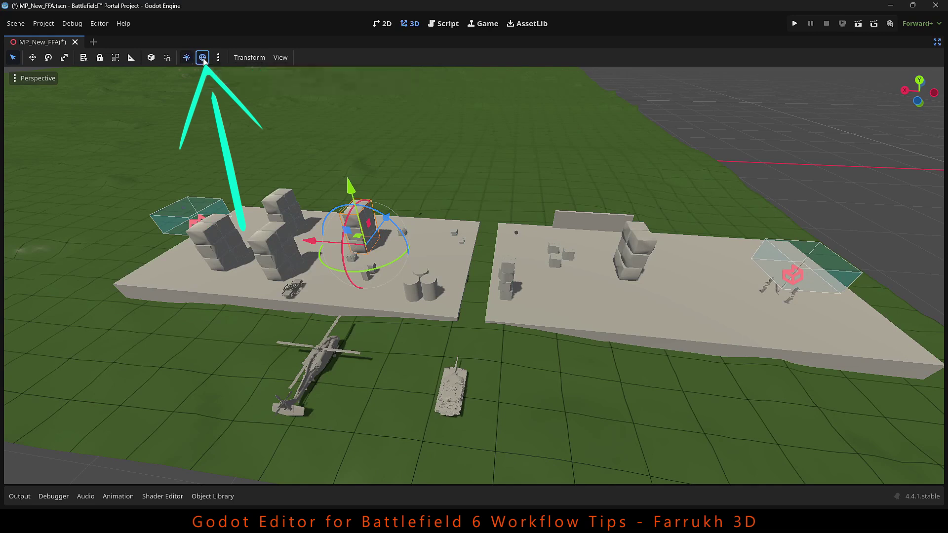
pyautogui.moveTo(551, 252); pyautogui.dragTo(494, 215, button='middle')
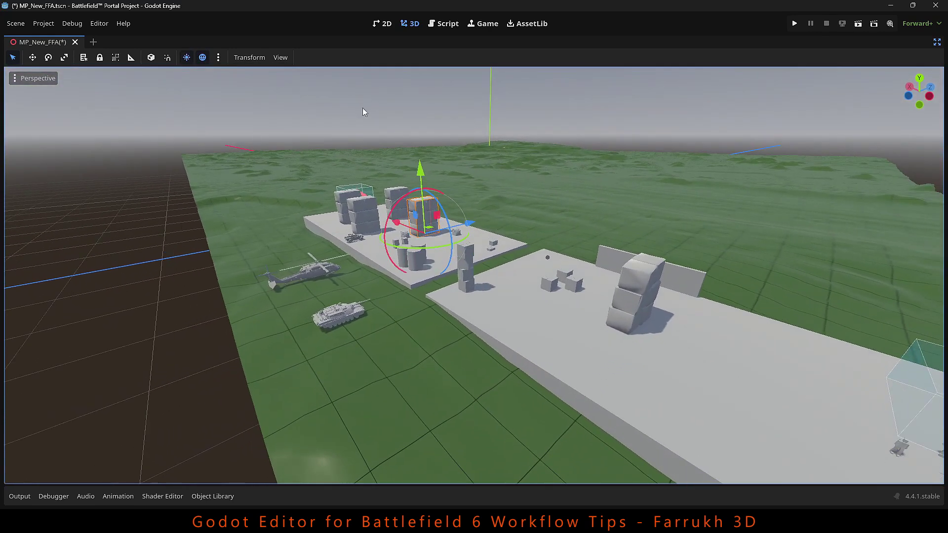
# - Toggle ambient occlusion in the preview environment's post-processing and examine the shading on the stacked stone blocks and around their bases
pyautogui.scroll(6, 464, 262)
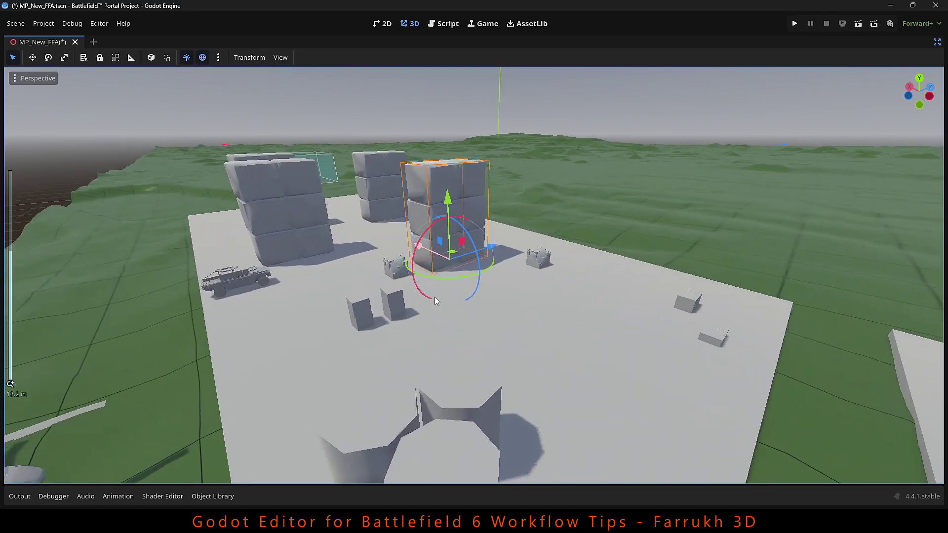
pyautogui.scroll(4, 434, 299)
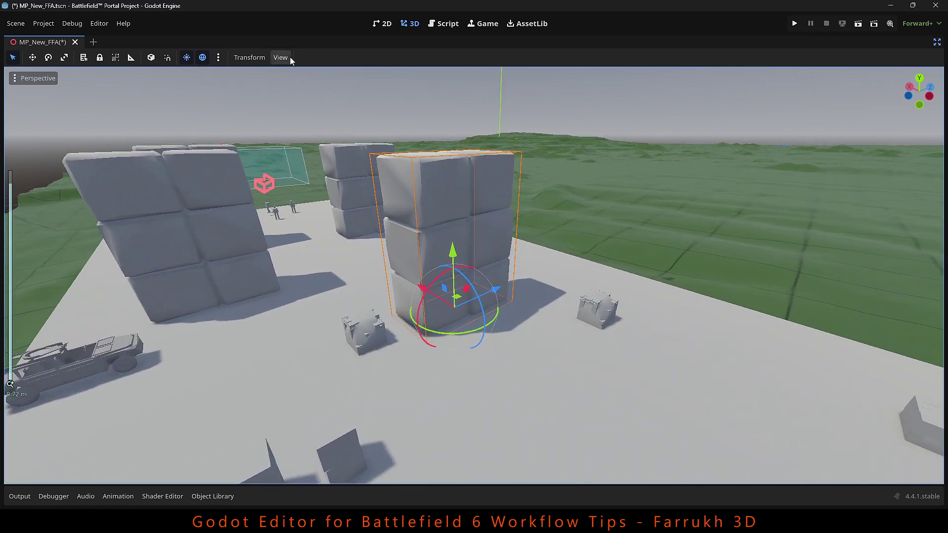
pyautogui.click(219, 58)
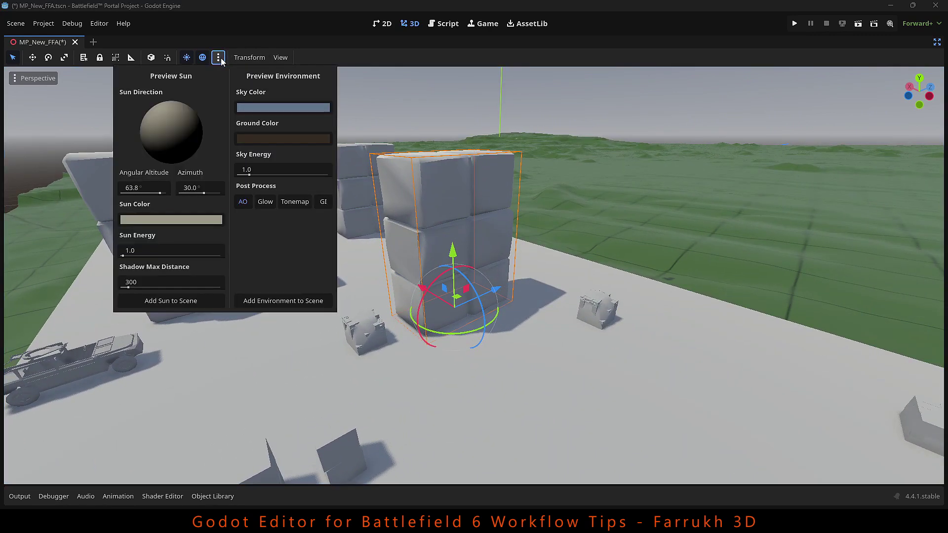
pyautogui.click(243, 202)
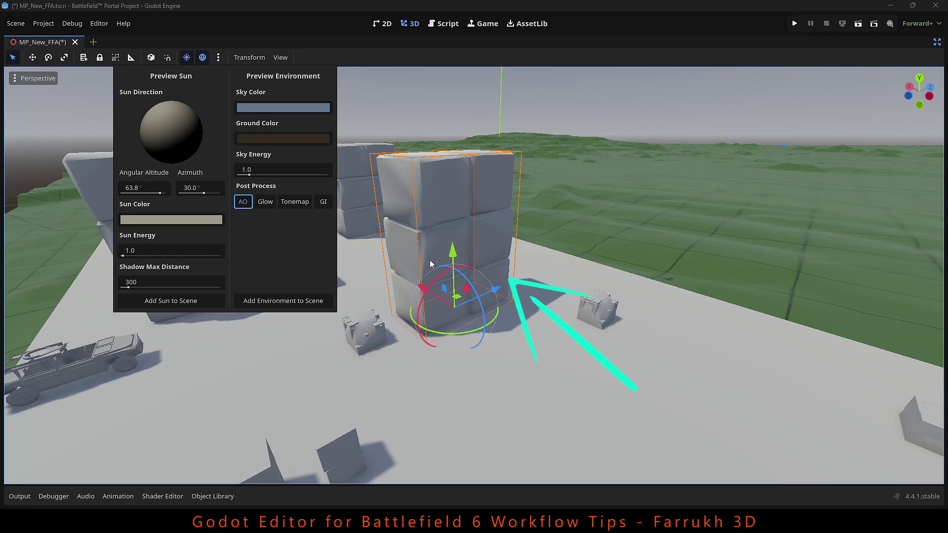
pyautogui.scroll(-5, 423, 341)
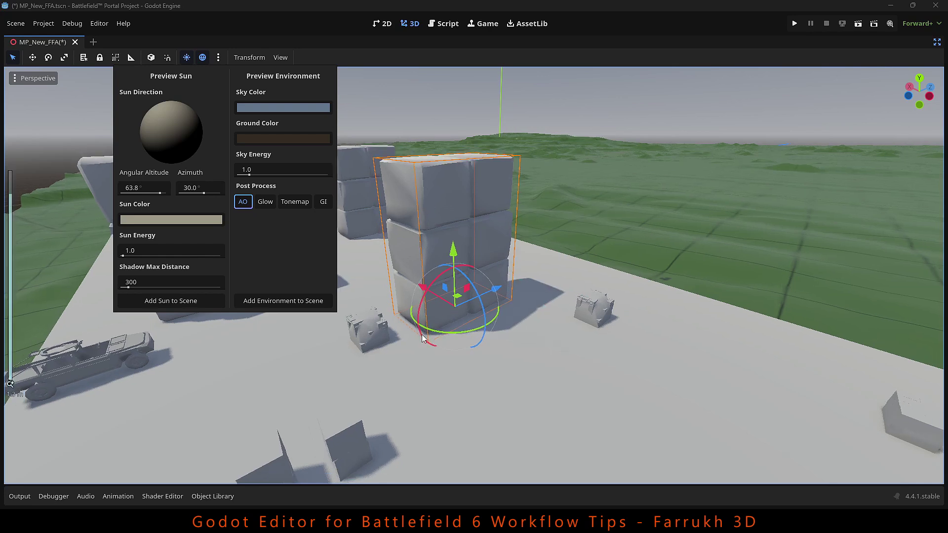
pyautogui.keyDown('shift'); pyautogui.moveTo(418, 363); pyautogui.dragTo(662, 122, button='middle'); pyautogui.keyUp('shift')
pyautogui.scroll(-4, 470, 296)
pyautogui.keyDown('shift'); pyautogui.moveTo(470, 296); pyautogui.dragTo(489, 183, button='middle'); pyautogui.keyUp('shift')
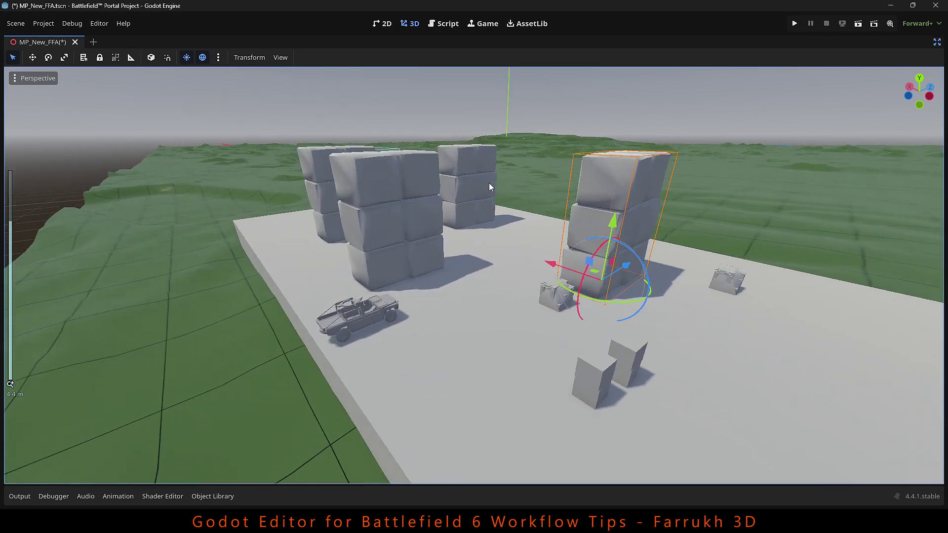
# - Adjust the preview sun's direction to an angular altitude of 35.8° and an azimuth of 38.6°
pyautogui.scroll(10, 489, 183)
pyautogui.click(218, 57)
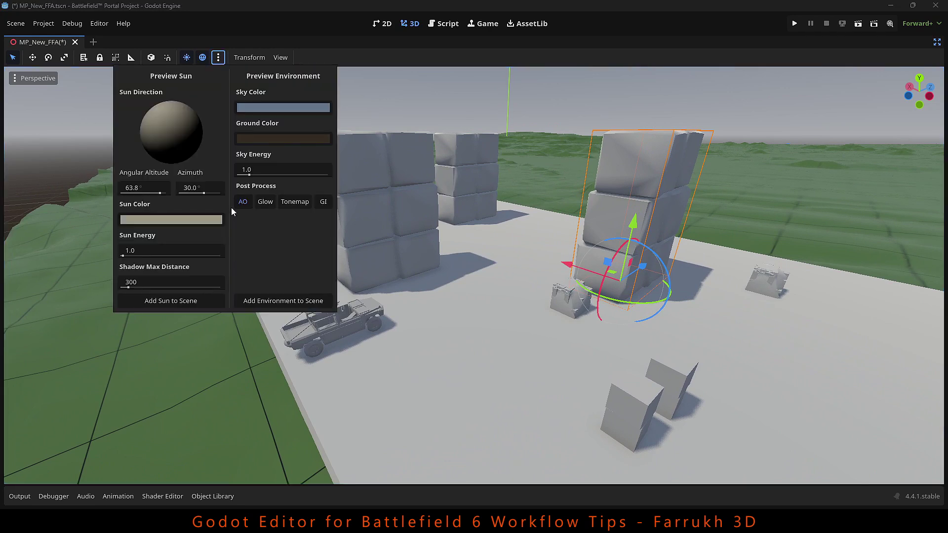
pyautogui.moveTo(249, 176); pyautogui.dragTo(226, 176)
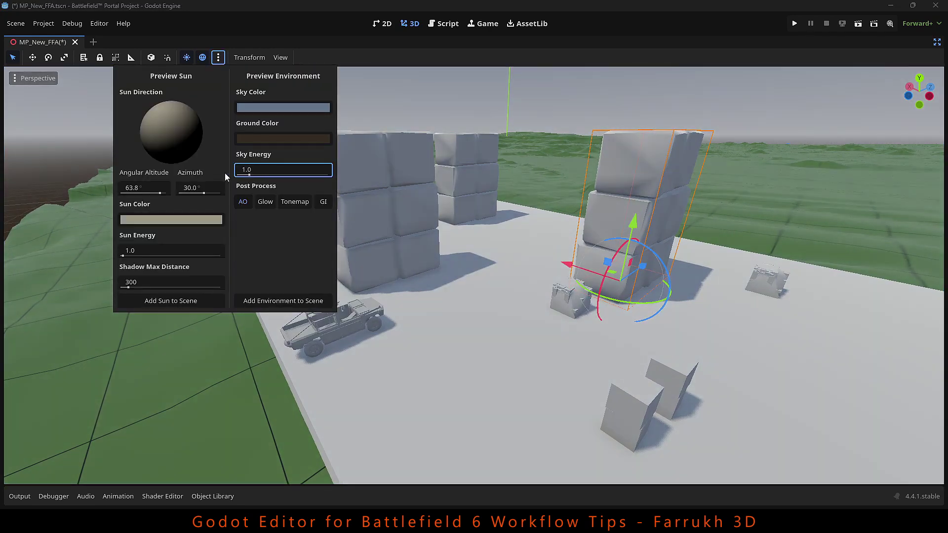
pyautogui.moveTo(170, 126)
pyautogui.mouseDown()
pyautogui.moveTo(174, 145)
pyautogui.moveTo(166, 132)
pyautogui.mouseUp()
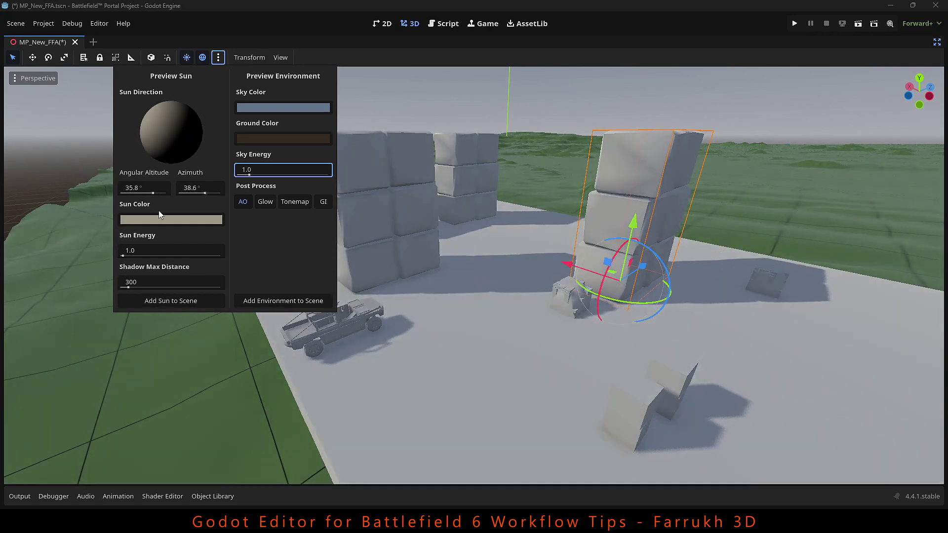
# - Change the preview sun's color to orange, keep Sun Energy at 1.0, and check the lighting on the block stacks
pyautogui.click(157, 221)
pyautogui.moveTo(172, 76); pyautogui.dragTo(185, 104)
pyautogui.click(325, 254)
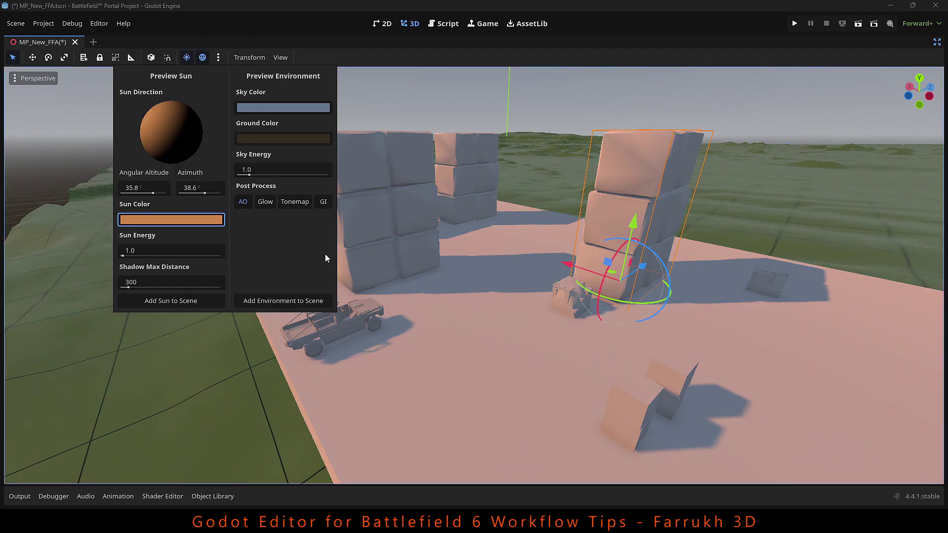
pyautogui.moveTo(125, 255); pyautogui.dragTo(124, 256)
pyautogui.scroll(-3, 610, 291)
pyautogui.scroll(-8, 610, 291)
pyautogui.click(696, 322)
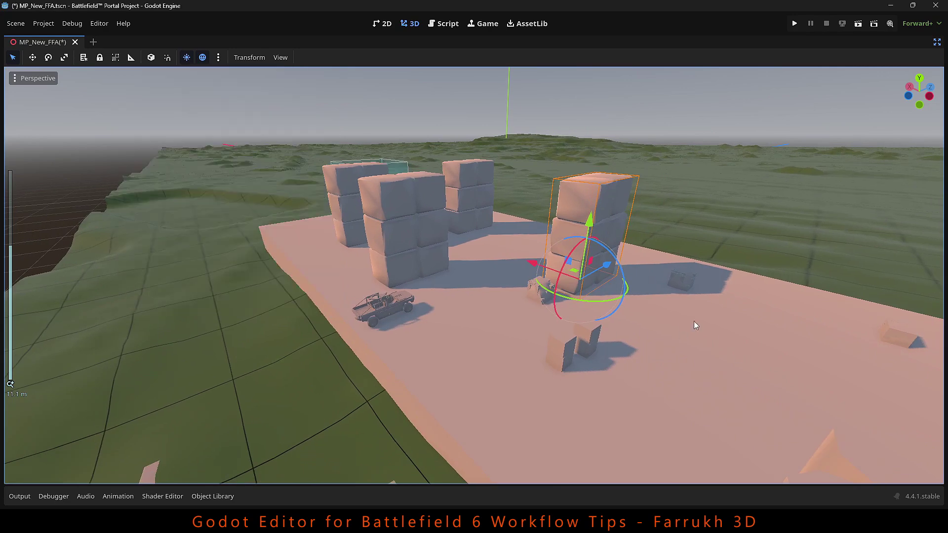
# - Set the preview sun's Shadow Max Distance to 300 and check the shadows across both platforms
pyautogui.moveTo(694, 321); pyautogui.dragTo(497, 255, button='middle')
pyautogui.scroll(-9, 686, 332)
pyautogui.scroll(-14, 579, 278)
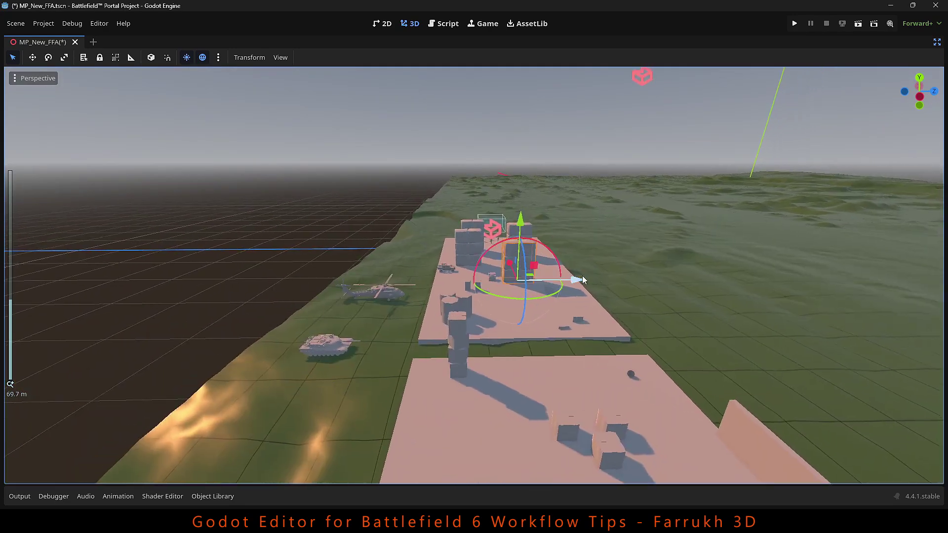
pyautogui.keyDown('shift'); pyautogui.moveTo(682, 315); pyautogui.dragTo(458, 333, button='middle'); pyautogui.keyUp('shift')
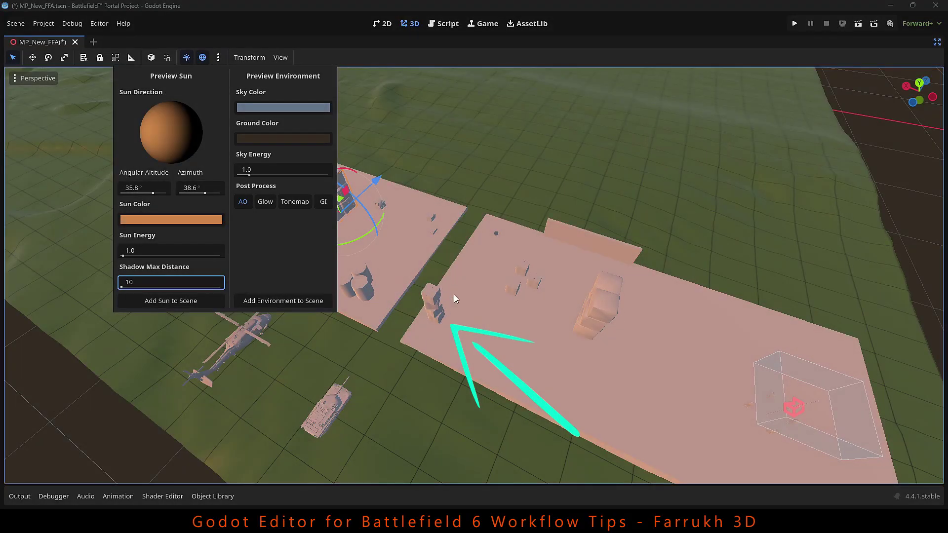
pyautogui.doubleClick(154, 281)
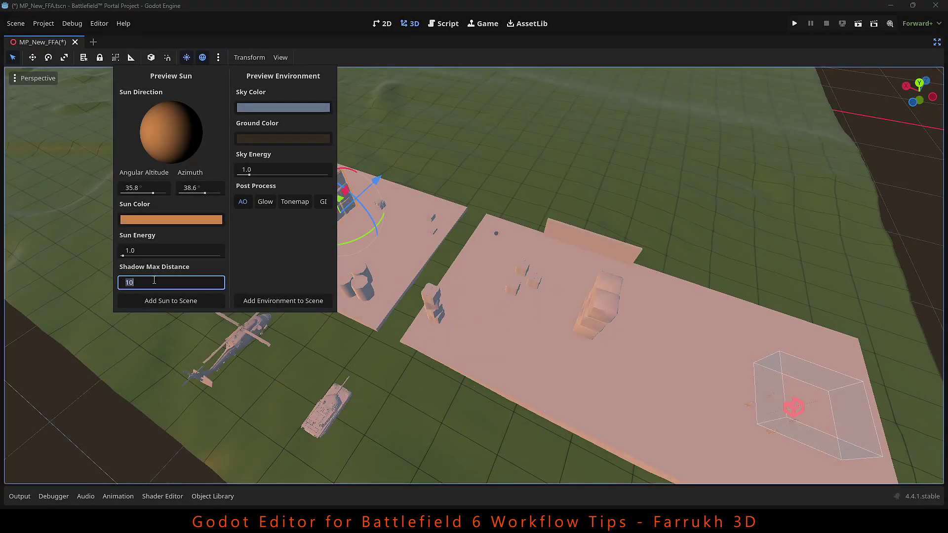
pyautogui.write('300')
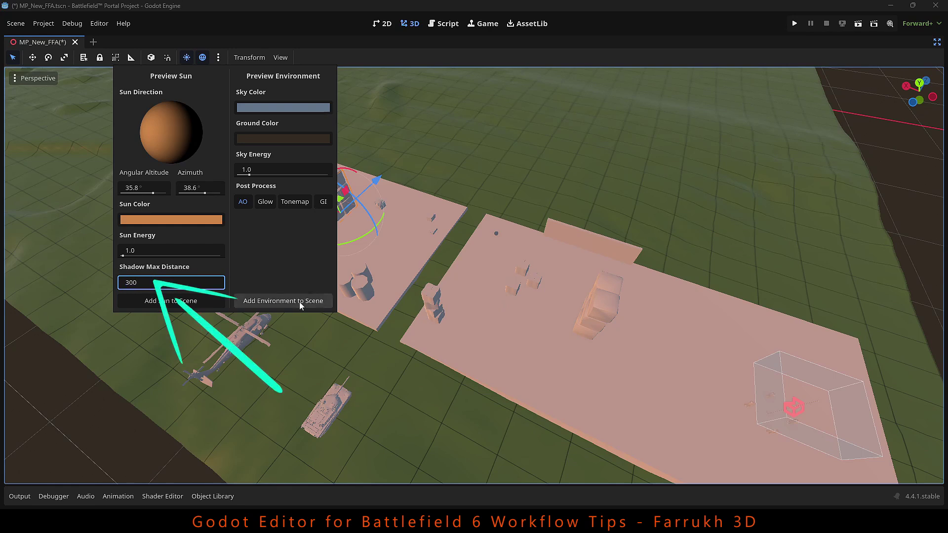
pyautogui.scroll(-6, 522, 255)
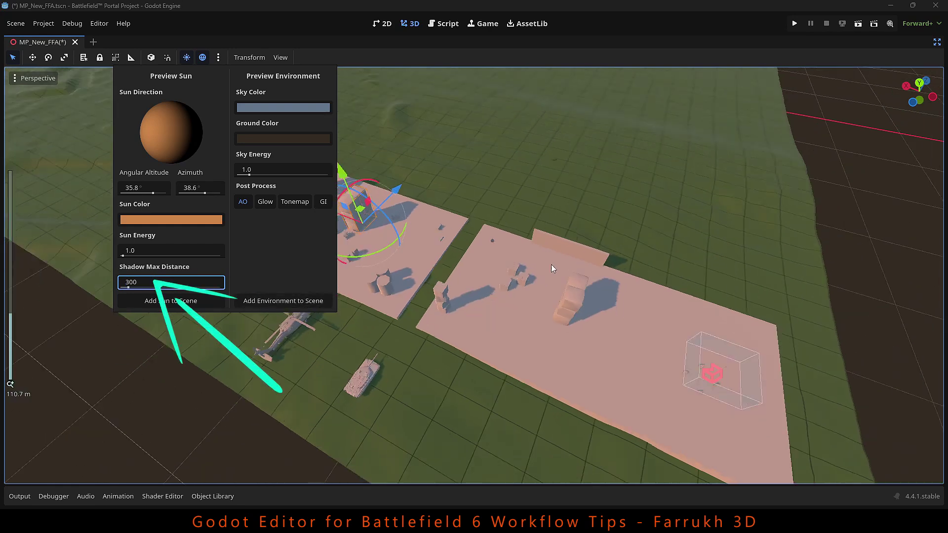
pyautogui.moveTo(487, 332); pyautogui.dragTo(508, 339, button='middle')
pyautogui.scroll(-6, 478, 319)
pyautogui.scroll(5, 466, 320)
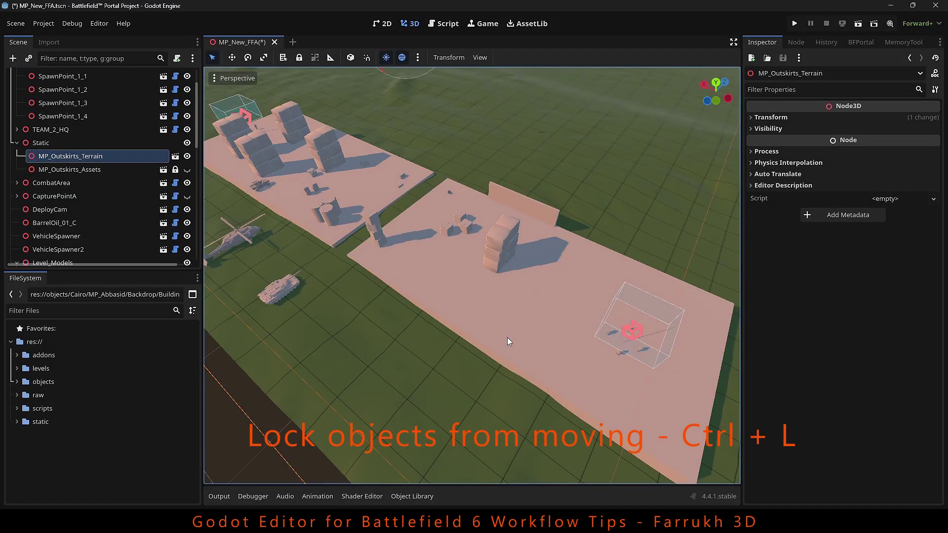
# - Lock the larger platform's concrete floor against moving and clear the selection
pyautogui.click(508, 337)
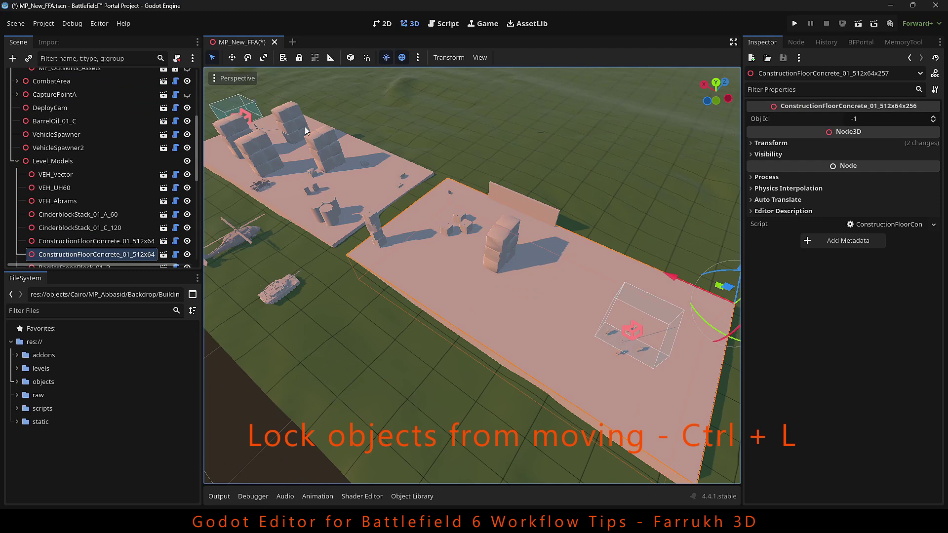
pyautogui.click(298, 61)
pyautogui.scroll(-3, 189, 166)
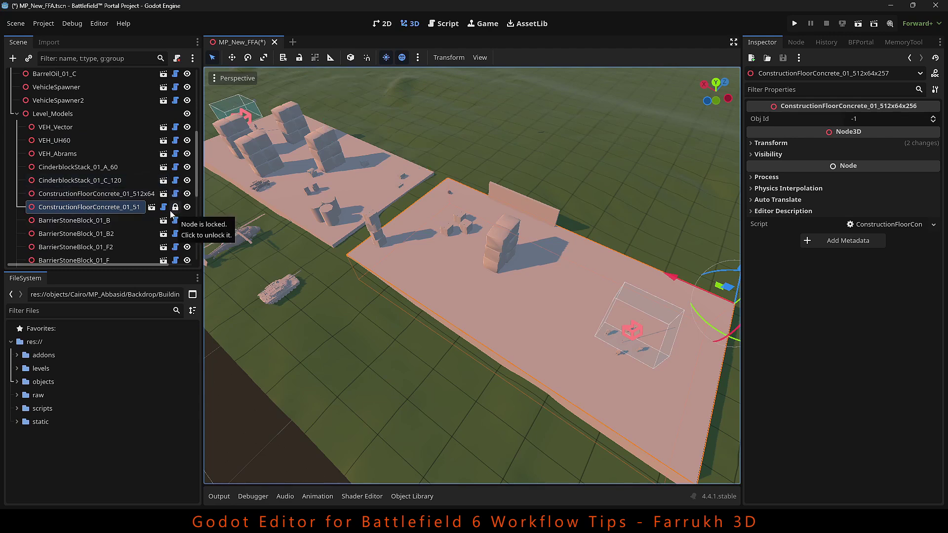
pyautogui.click(434, 392)
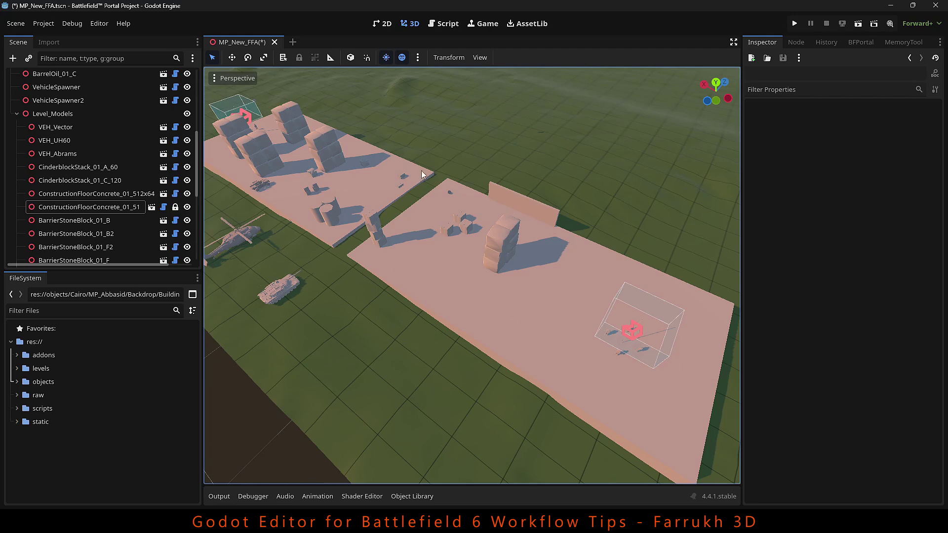
# - Move the tall stone block stack on the larger platform along X to -457.665 m
pyautogui.click(499, 243)
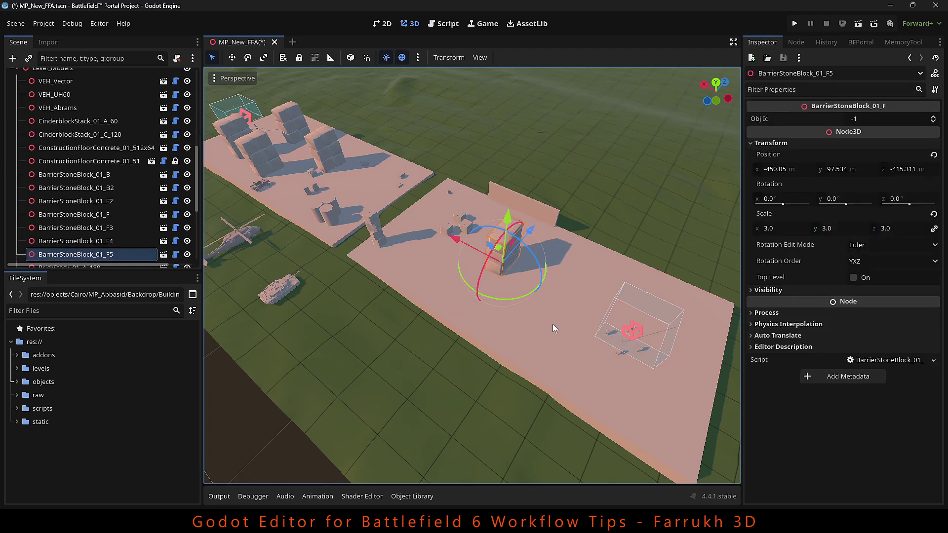
pyautogui.moveTo(459, 244); pyautogui.dragTo(492, 263)
pyautogui.click(482, 252)
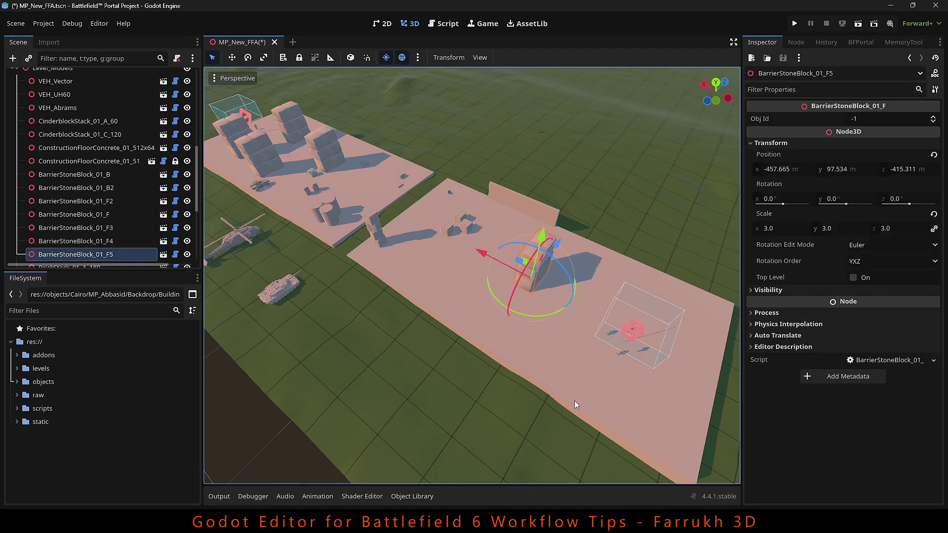
# - Box-select the objects on the larger platform, try moving them together over the locked floor, and undo the move
pyautogui.moveTo(437, 127); pyautogui.dragTo(609, 313)
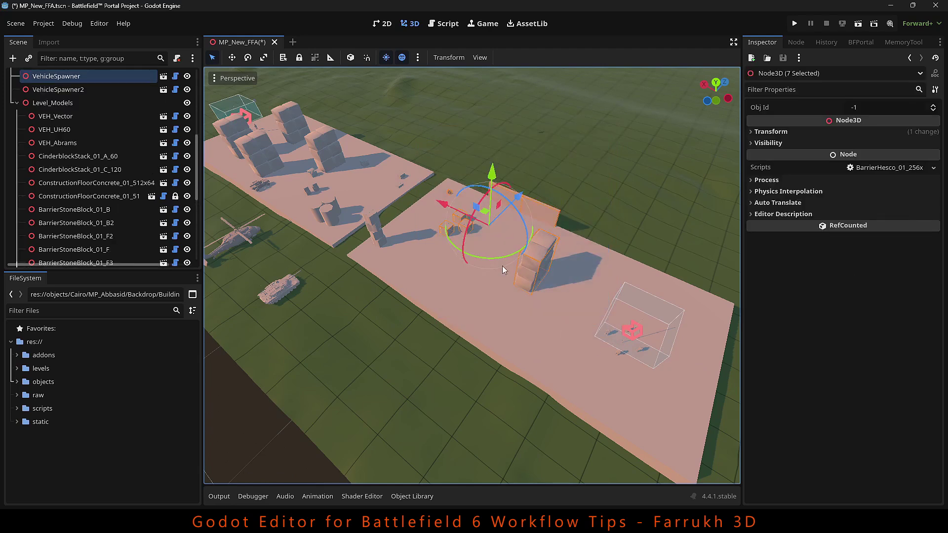
pyautogui.moveTo(521, 193); pyautogui.dragTo(519, 243)
pyautogui.hotkey('ctrl', 'z')
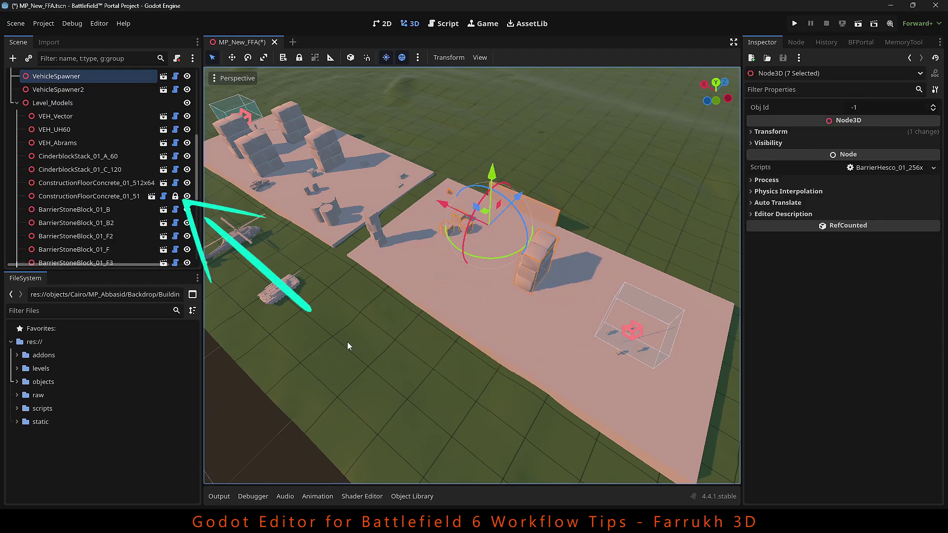
# - Unlock the larger platform's concrete floor, try moving it, and undo the move
pyautogui.click(176, 196)
pyautogui.click(500, 335)
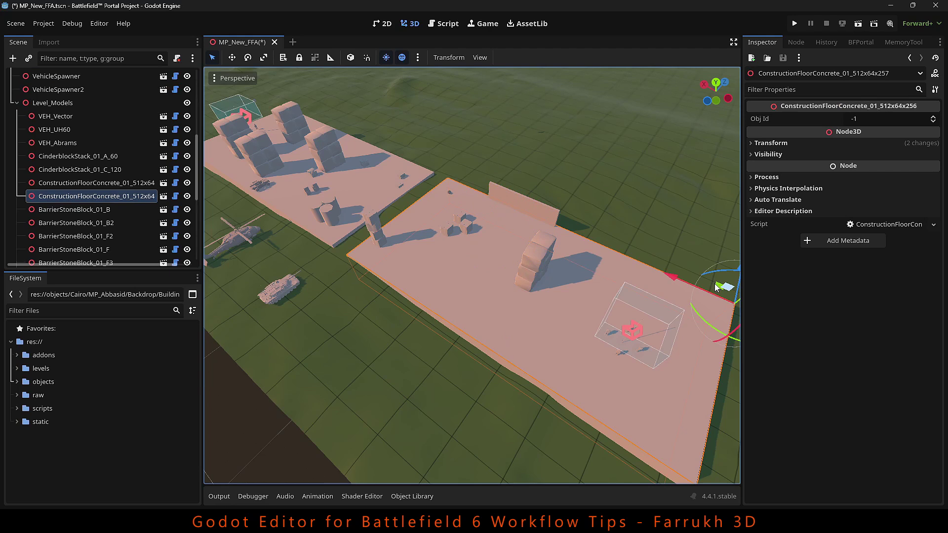
pyautogui.moveTo(717, 287); pyautogui.dragTo(732, 240)
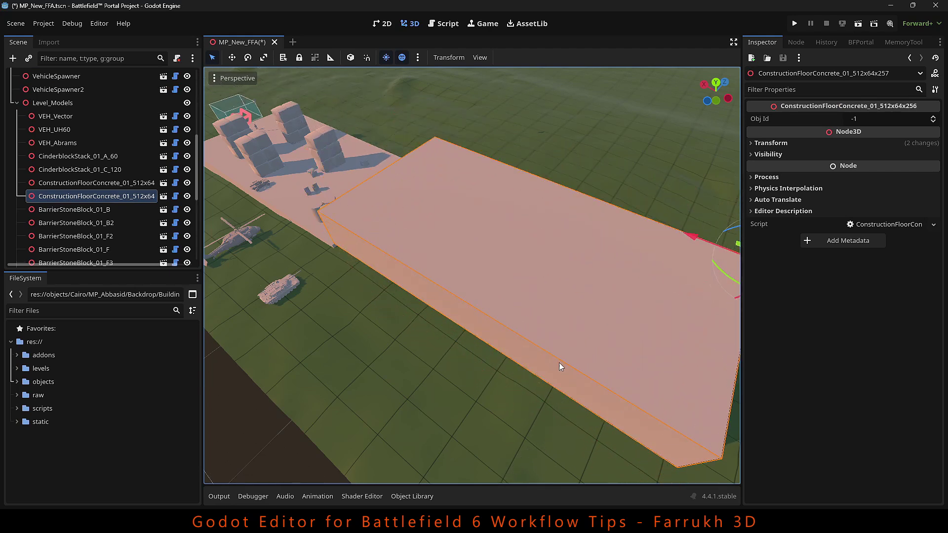
pyautogui.hotkey('ctrl', 'z')
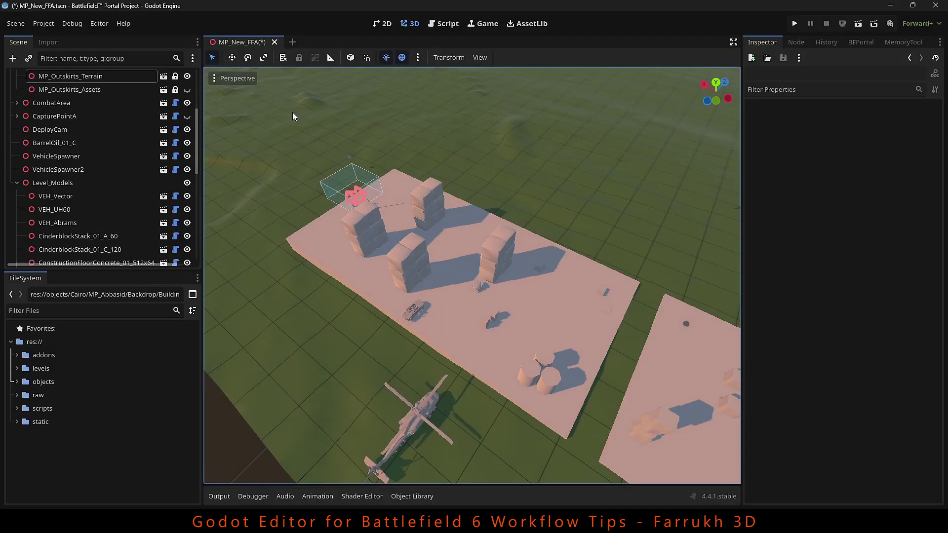
# - Box-select the block stacks and props on the smaller platform, and clear the selection
pyautogui.moveTo(292, 111); pyautogui.dragTo(591, 382)
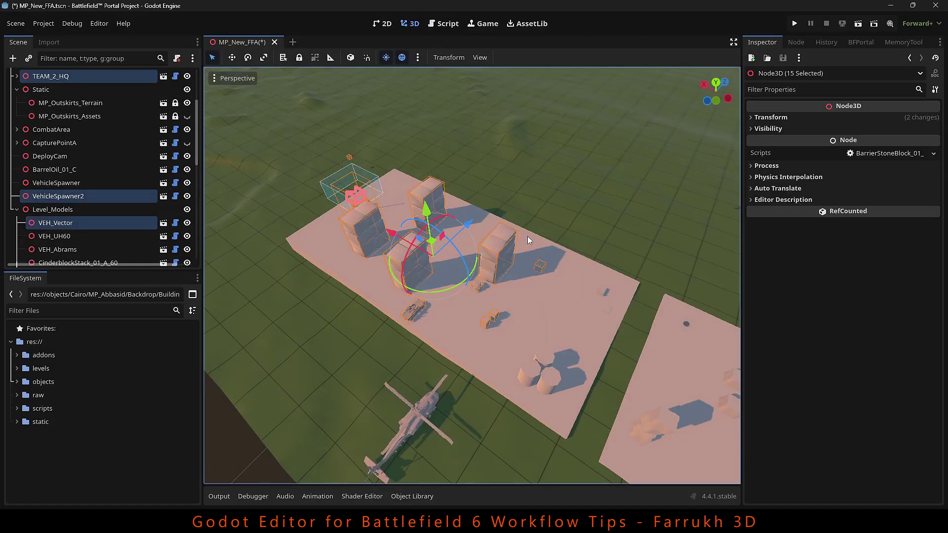
pyautogui.click(522, 279)
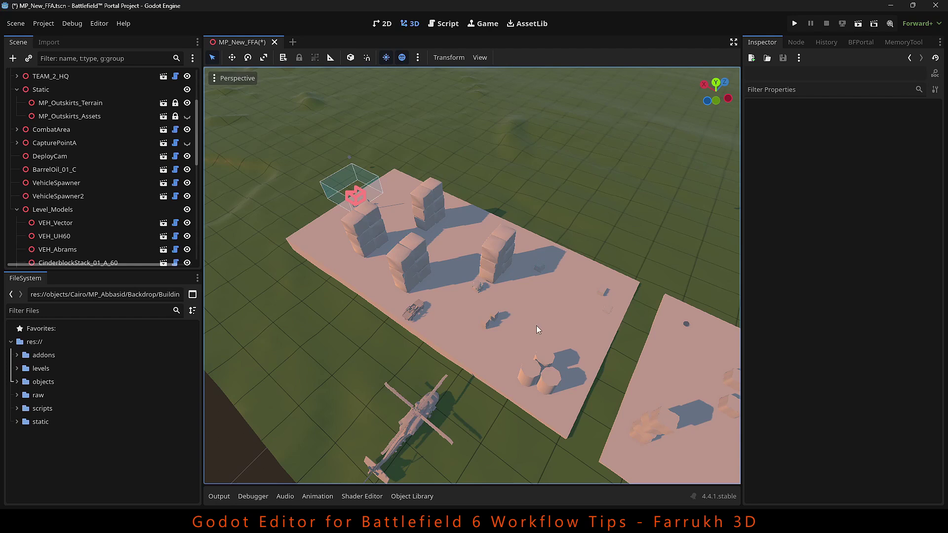
# - Try moving the oil barrels across the smaller platform with freeform snap, and cancel the transform
pyautogui.scroll(8, 491, 309)
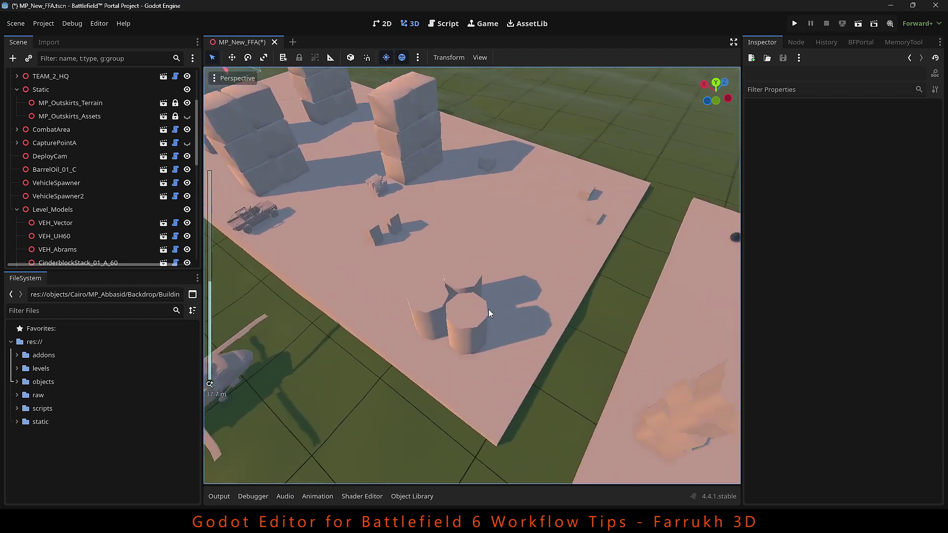
pyautogui.click(468, 320)
pyautogui.scroll(-2, 466, 320)
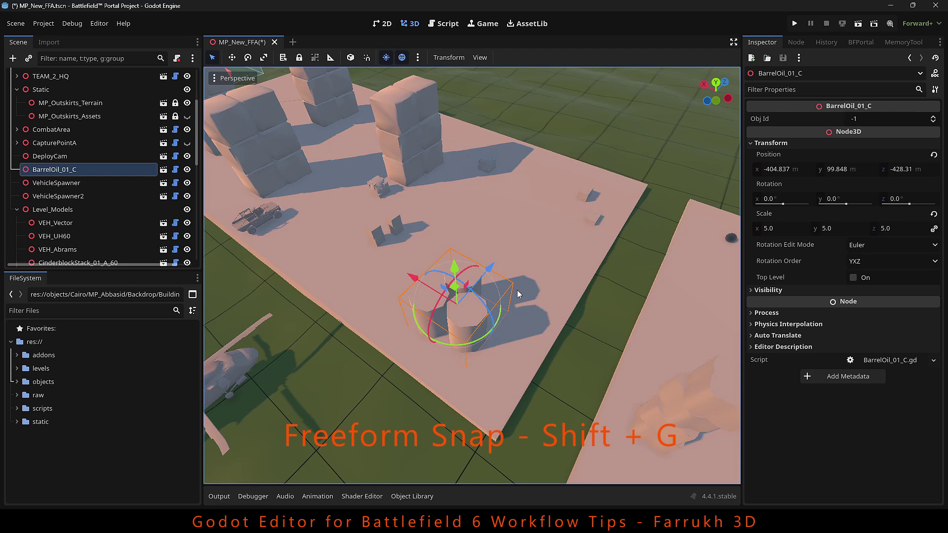
pyautogui.hotkey('shift', 'g')
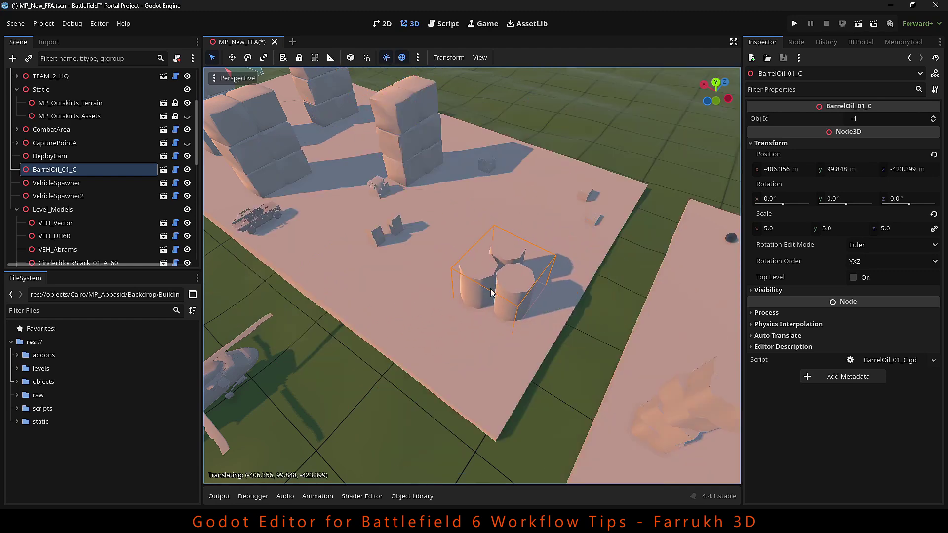
pyautogui.press('Escape')
# - Try moving the Abrams tank from the terrain toward the larger platform with freeform snap, and cancel the transform
pyautogui.scroll(-11, 481, 293)
pyautogui.scroll(4, 481, 298)
pyautogui.keyDown('shift'); pyautogui.moveTo(501, 390); pyautogui.dragTo(381, 345, button='middle'); pyautogui.keyUp('shift')
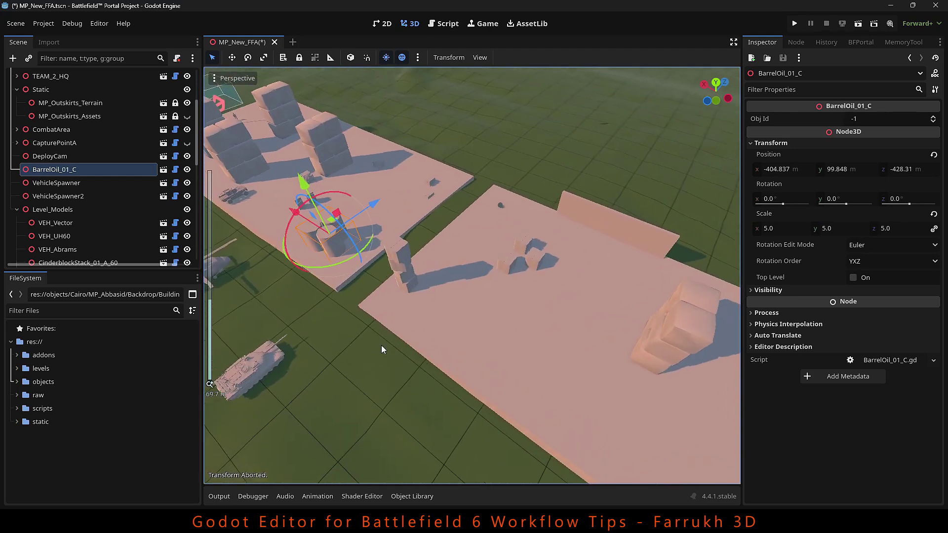
pyautogui.click(259, 373)
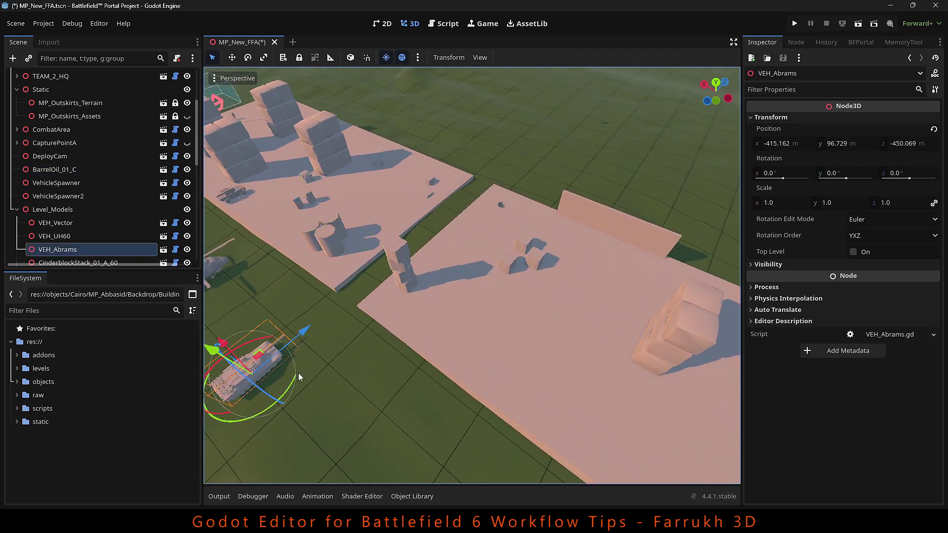
pyautogui.press('g')
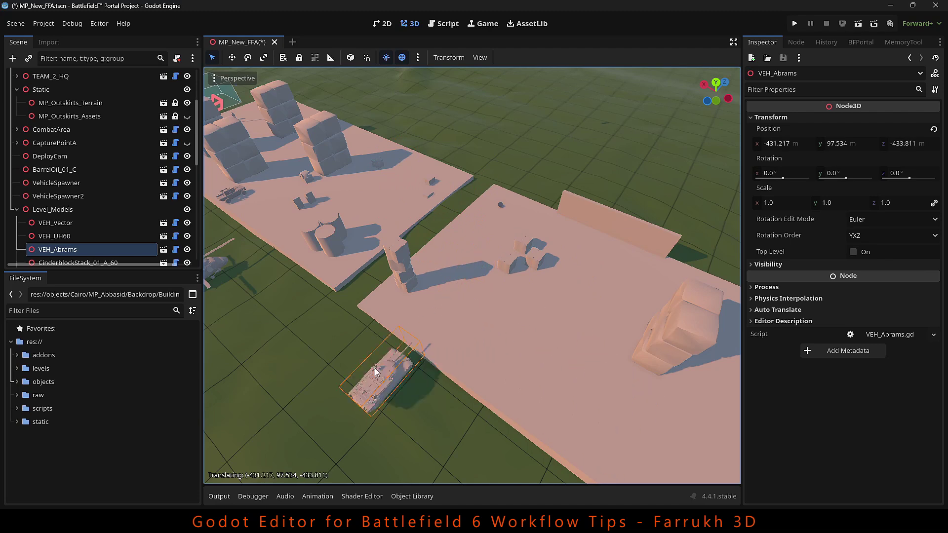
pyautogui.press('Escape')
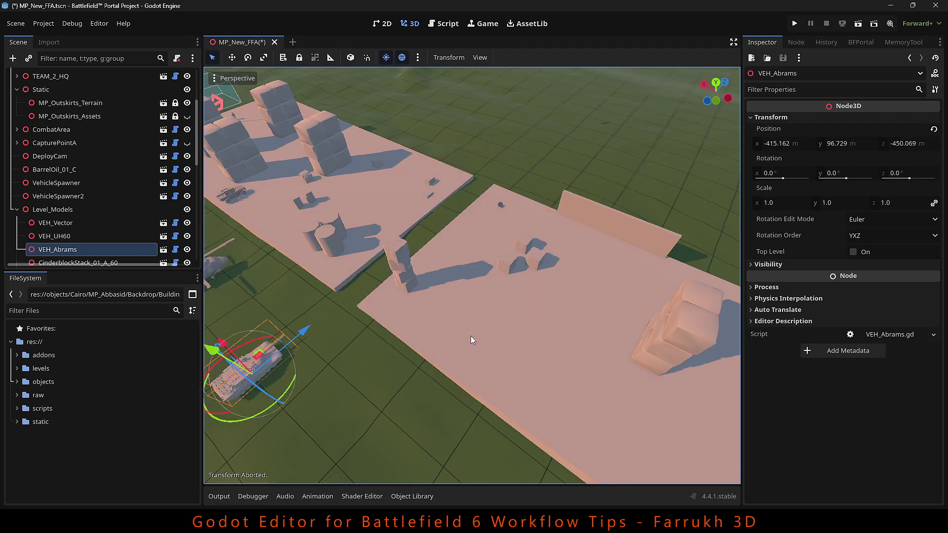
# - Unlock the MP_Outskirts_Terrain node and select it
pyautogui.scroll(-4, 417, 343)
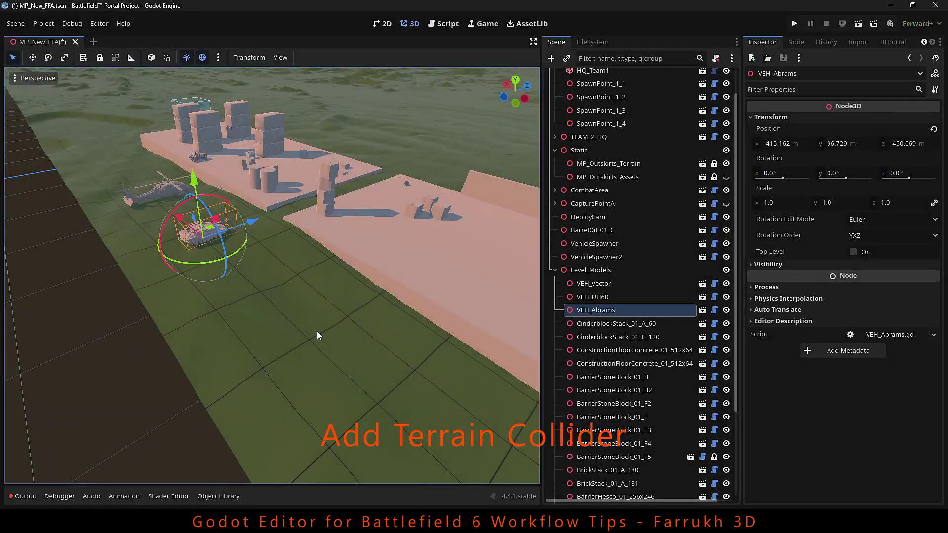
pyautogui.scroll(2, 601, 224)
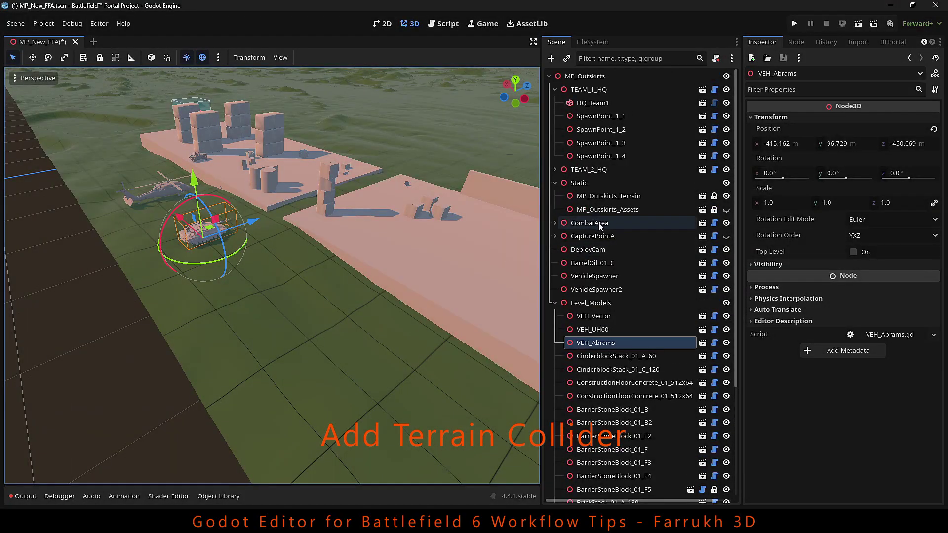
pyautogui.click(714, 196)
pyautogui.click(630, 197)
pyautogui.scroll(-1, 292, 279)
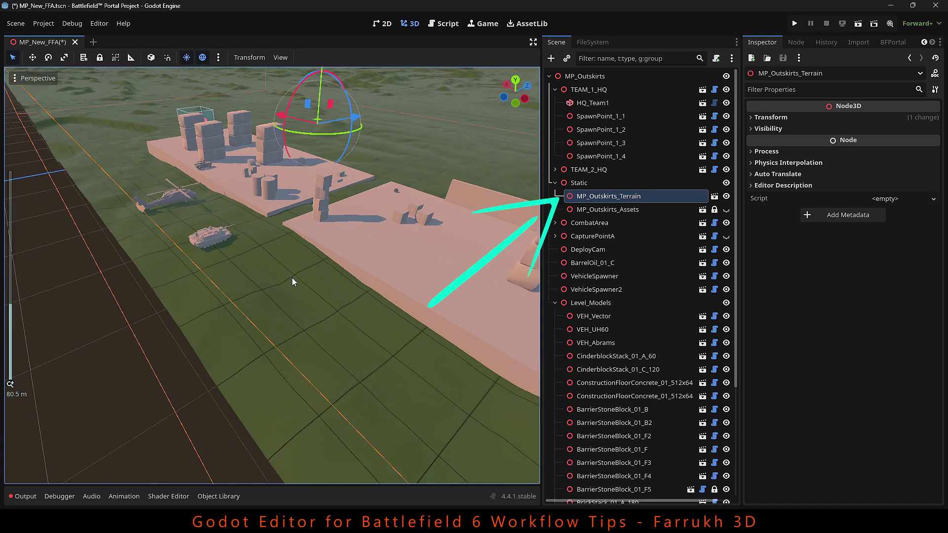
pyautogui.scroll(-2, 293, 277)
# - Enable Editable Children on MP_Outskirts_Terrain and on its nested Mesh node
pyautogui.rightClick(613, 197)
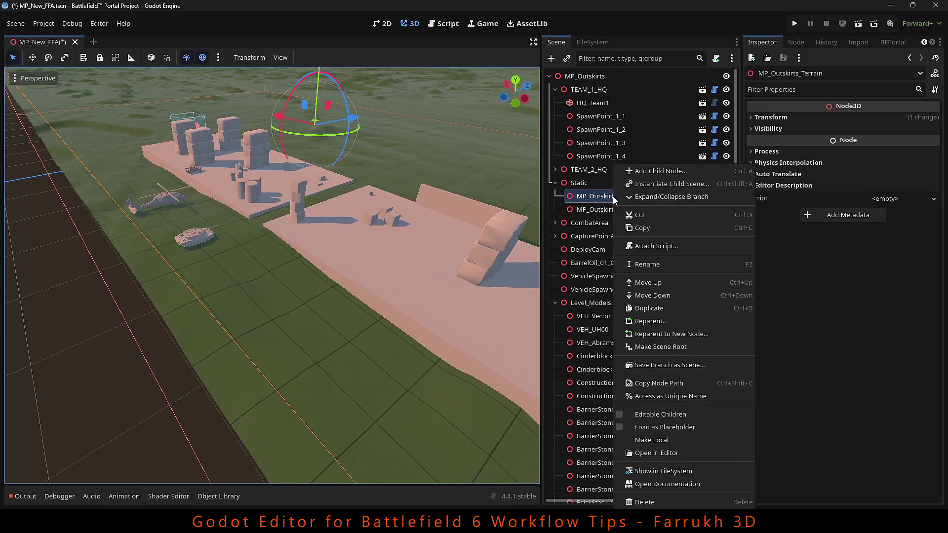
pyautogui.click(618, 415)
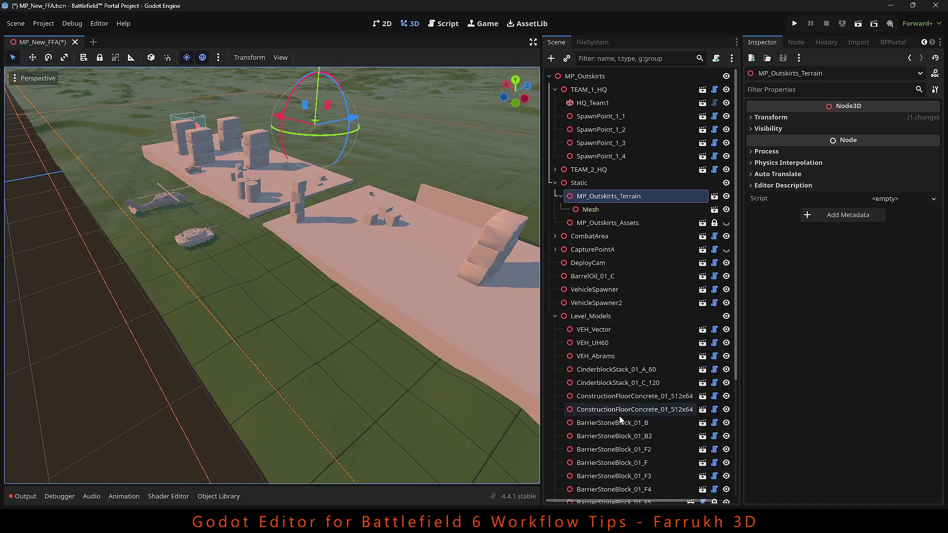
pyautogui.click(589, 209)
pyautogui.rightClick(589, 208)
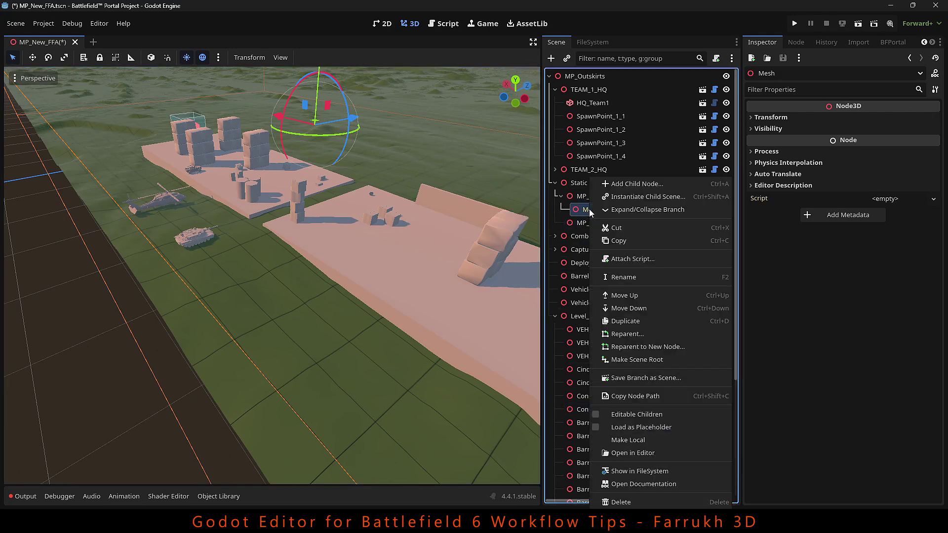
pyautogui.click(597, 415)
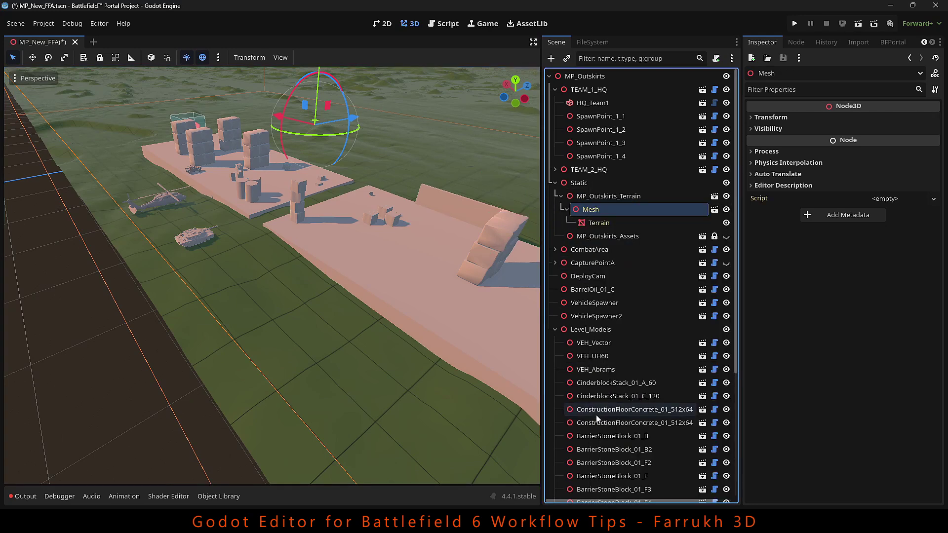
# - Create a collision shape for the Terrain mesh with Static Body Child placement and Trimesh type
pyautogui.click(603, 226)
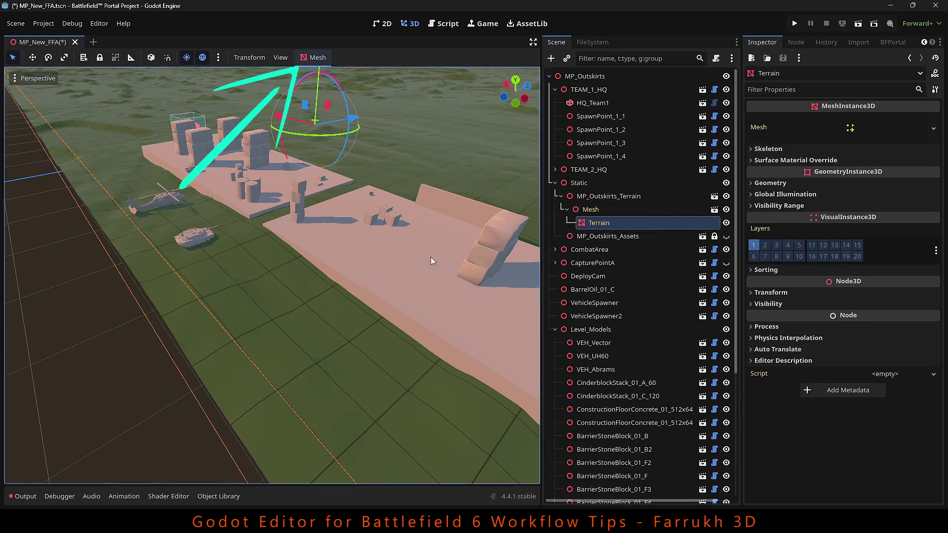
pyautogui.click(313, 58)
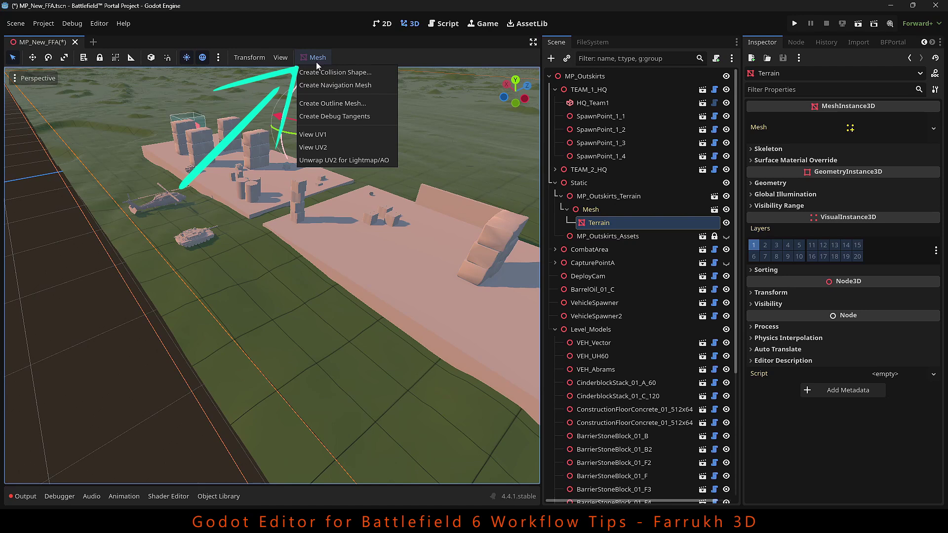
pyautogui.click(321, 72)
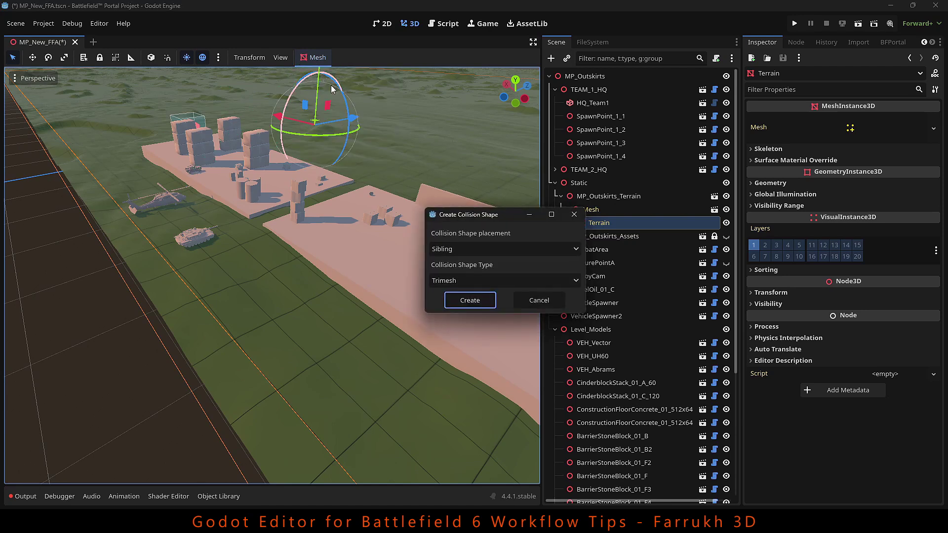
pyautogui.click(444, 250)
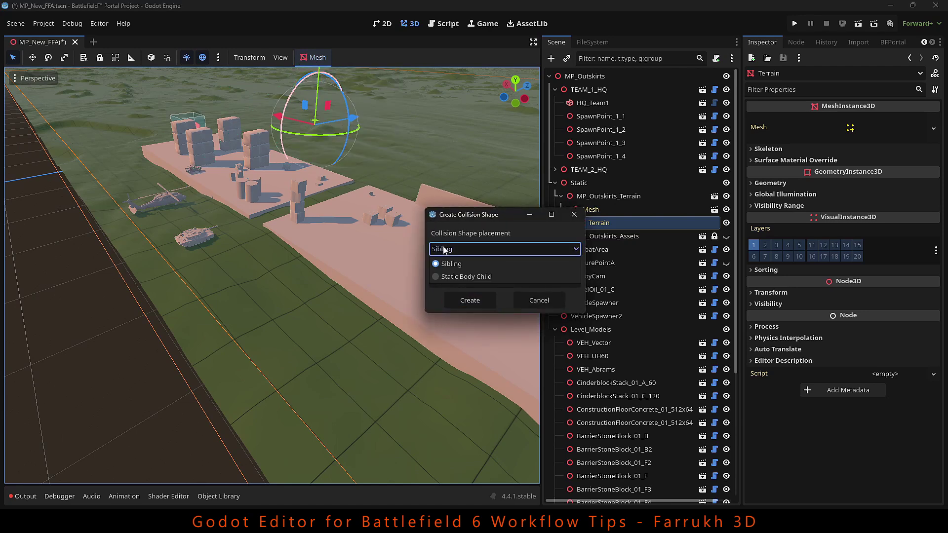
pyautogui.click(441, 276)
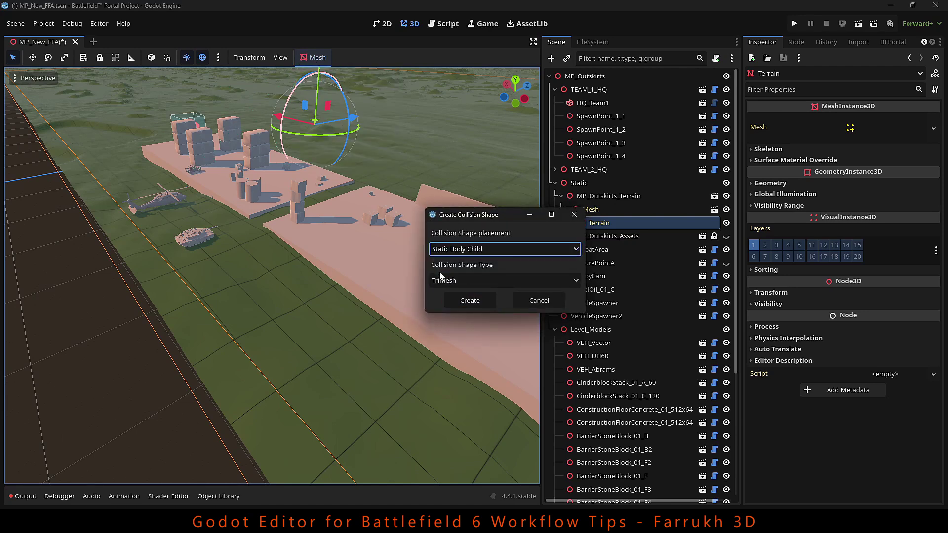
pyautogui.click(465, 301)
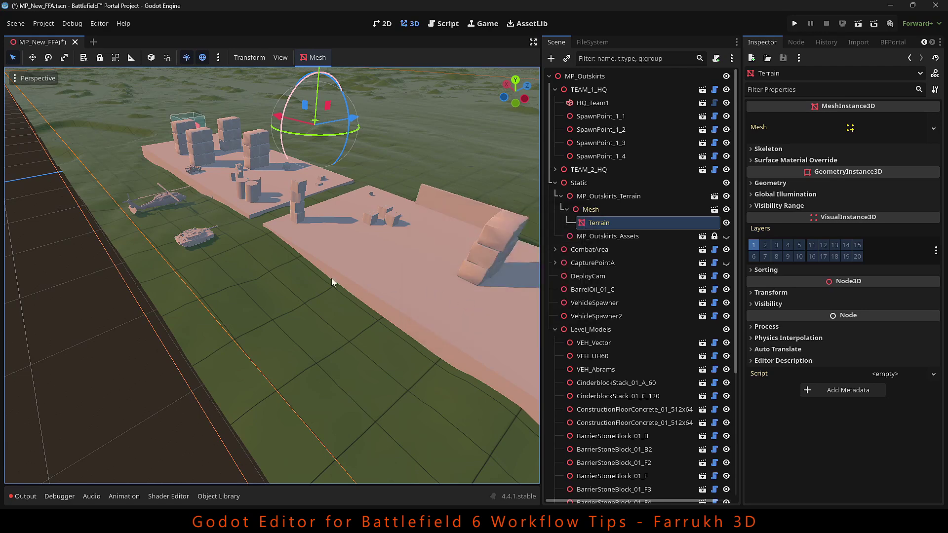
# - Examine the terrain's collision overlay around the two platforms, and clear the selection
pyautogui.scroll(-1, 196, 246)
pyautogui.scroll(-6, 194, 244)
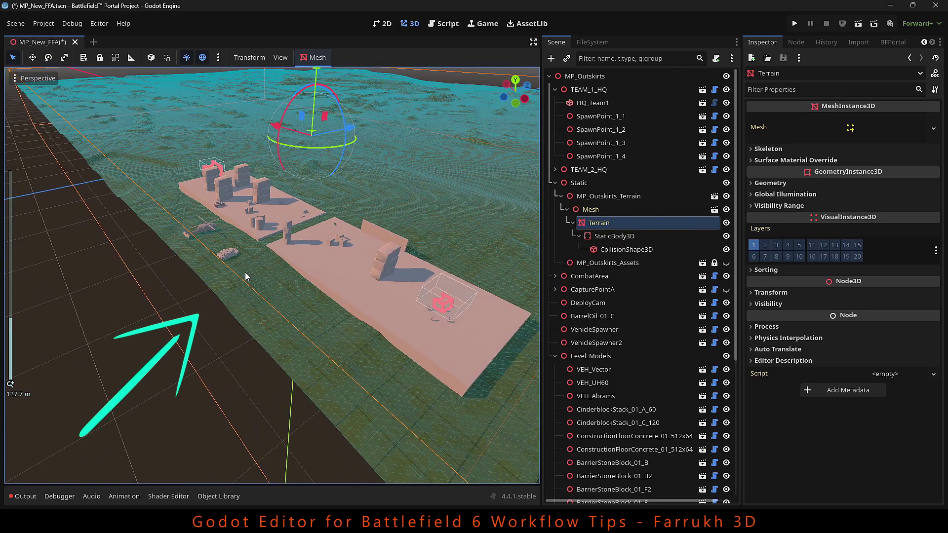
pyautogui.moveTo(245, 272); pyautogui.dragTo(188, 241, button='middle')
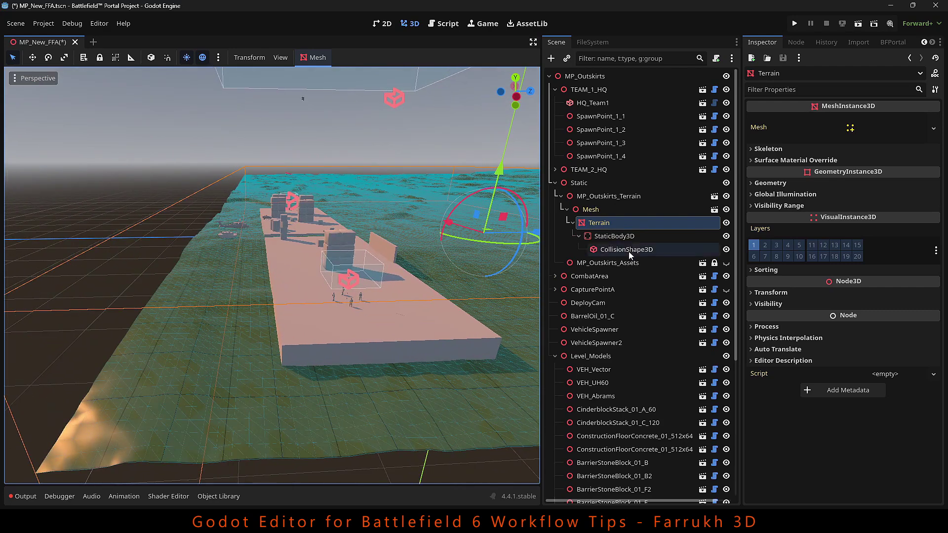
pyautogui.scroll(3, 236, 313)
pyautogui.keyDown('shift'); pyautogui.moveTo(235, 314); pyautogui.dragTo(317, 247, button='middle'); pyautogui.keyUp('shift')
pyautogui.scroll(3, 318, 247)
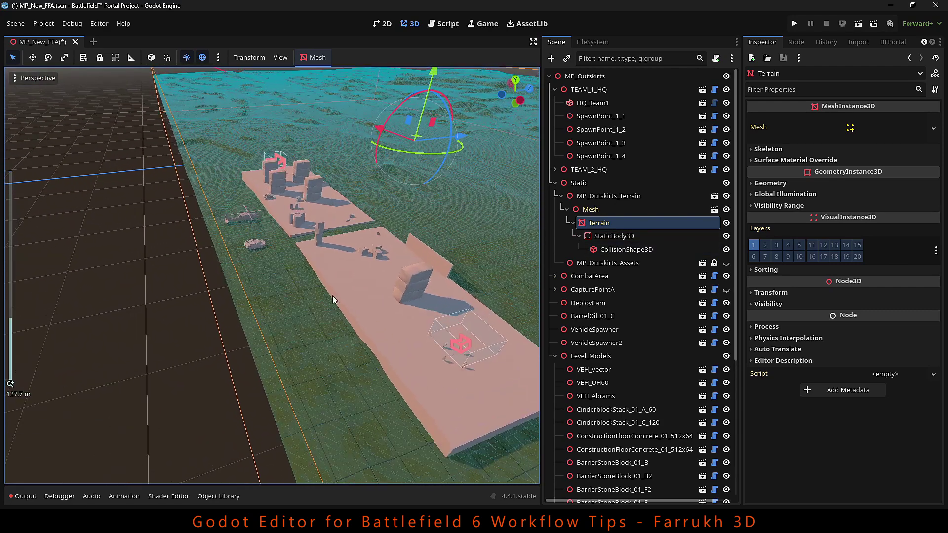
pyautogui.moveTo(333, 295); pyautogui.dragTo(180, 316, button='middle')
pyautogui.click(122, 307)
pyautogui.keyDown('shift'); pyautogui.moveTo(121, 307); pyautogui.dragTo(147, 309, button='middle'); pyautogui.keyUp('shift')
pyautogui.scroll(6, 153, 307)
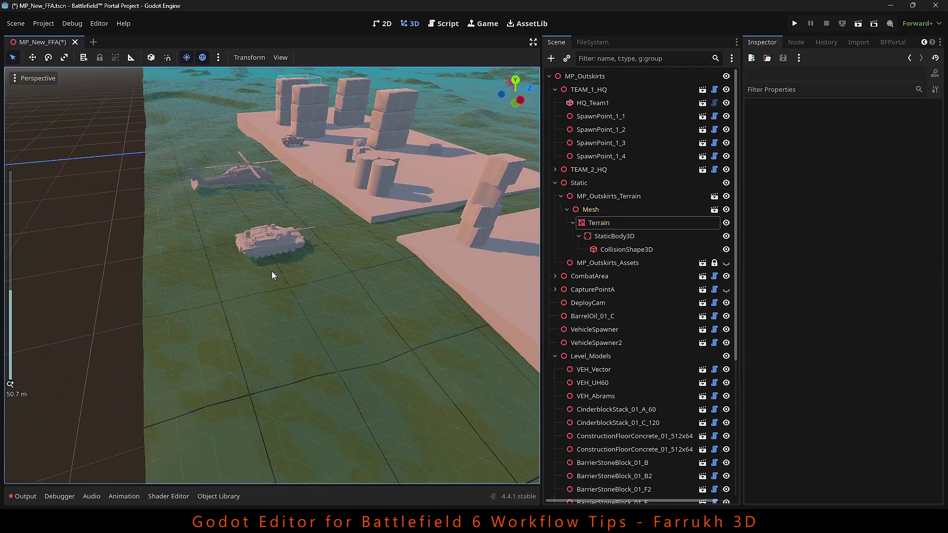
# - Try moving the Abrams tank across the terrain with freeform snap, cancel the transform, and clear the selection
pyautogui.click(267, 247)
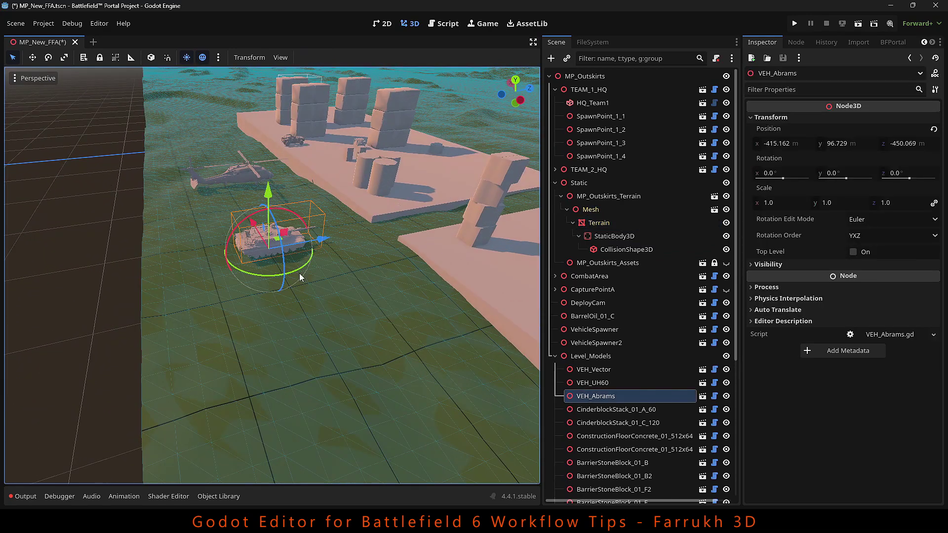
pyautogui.scroll(-3, 291, 272)
pyautogui.press('g')
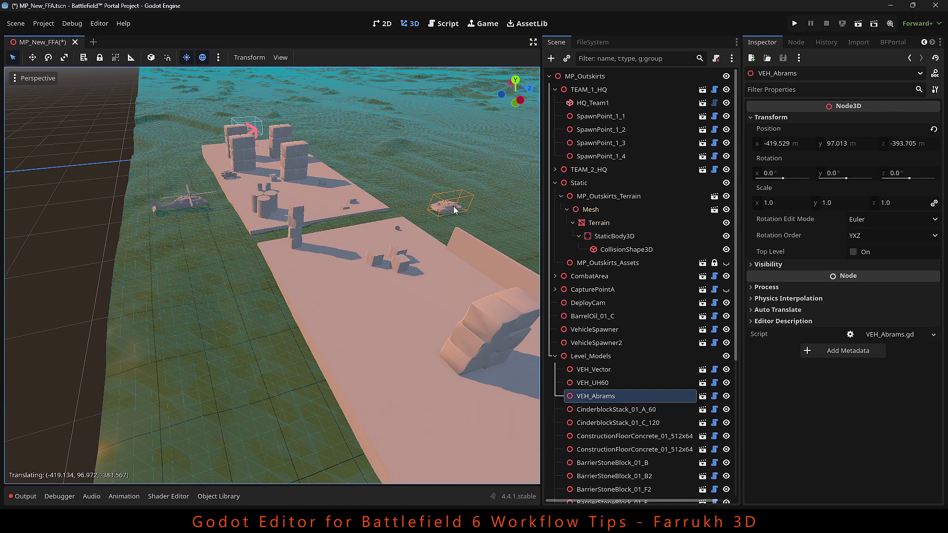
pyautogui.rightClick(435, 206)
pyautogui.keyDown('shift'); pyautogui.moveTo(419, 211); pyautogui.dragTo(170, 378, button='middle'); pyautogui.keyUp('shift')
pyautogui.click(191, 334)
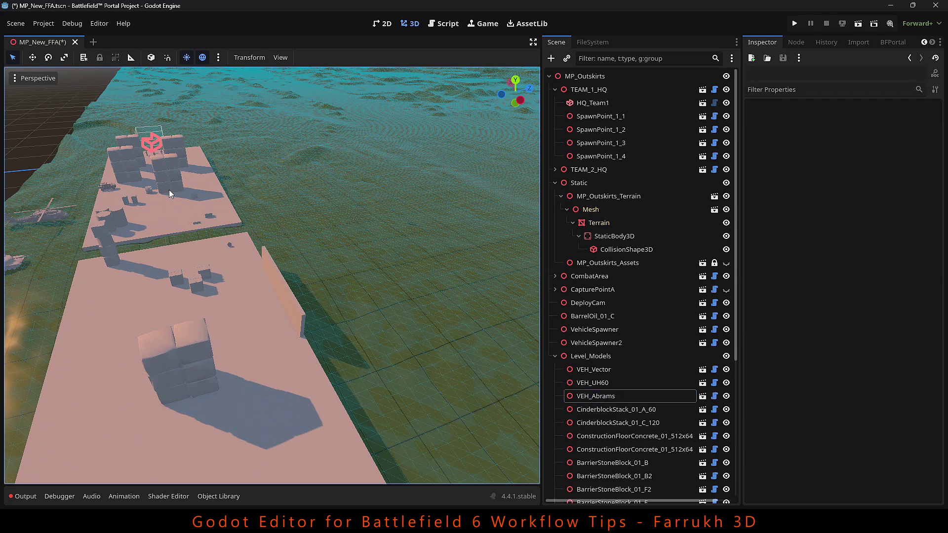
# - Try moving the BarrierStoneBlock_01_F4 block stack from the smaller platform onto the terrain, and cancel the transform
pyautogui.click(168, 173)
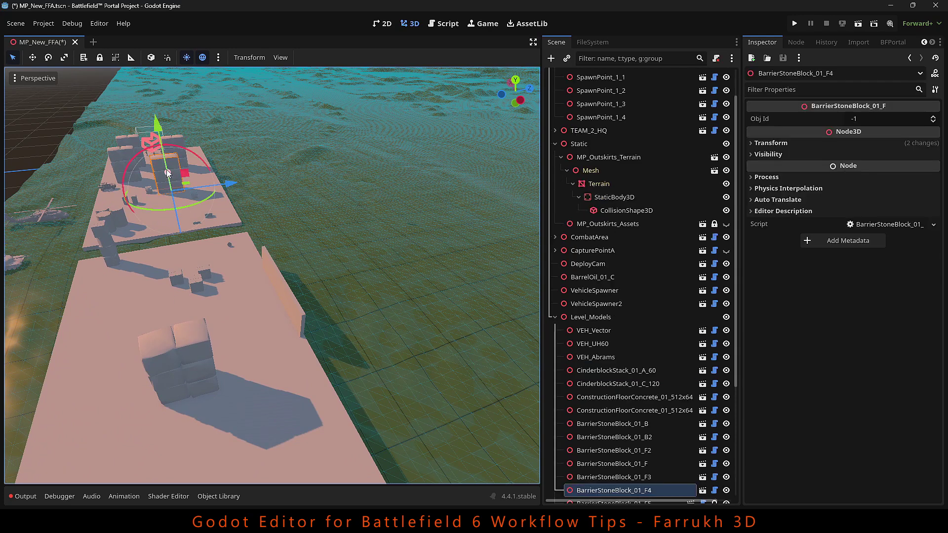
pyautogui.press('g')
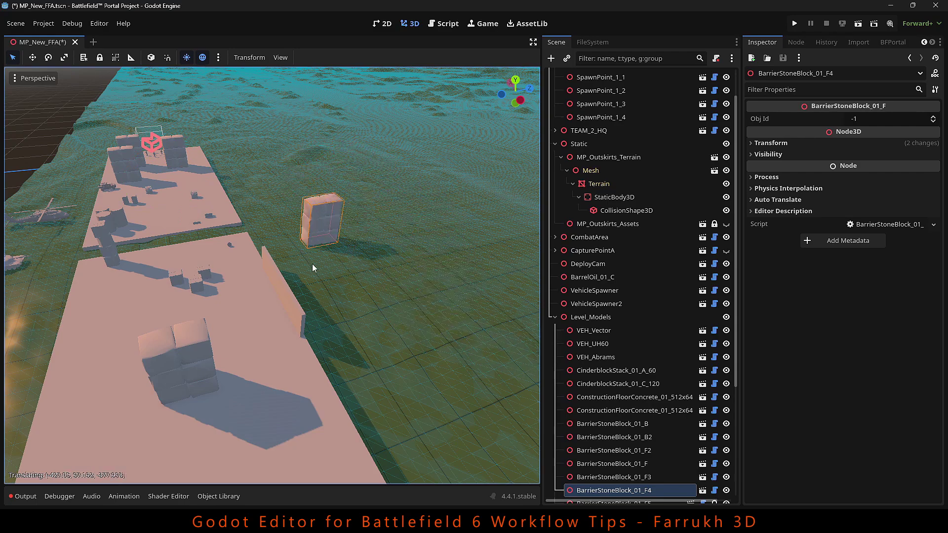
pyautogui.press('Escape')
pyautogui.scroll(-6, 321, 270)
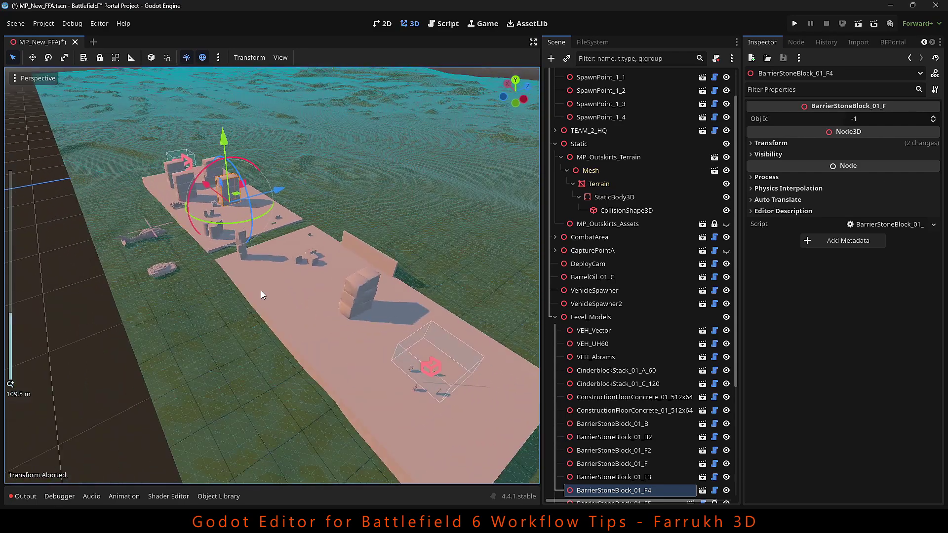
pyautogui.keyDown('shift'); pyautogui.moveTo(241, 300); pyautogui.dragTo(251, 285, button='middle'); pyautogui.keyUp('shift')
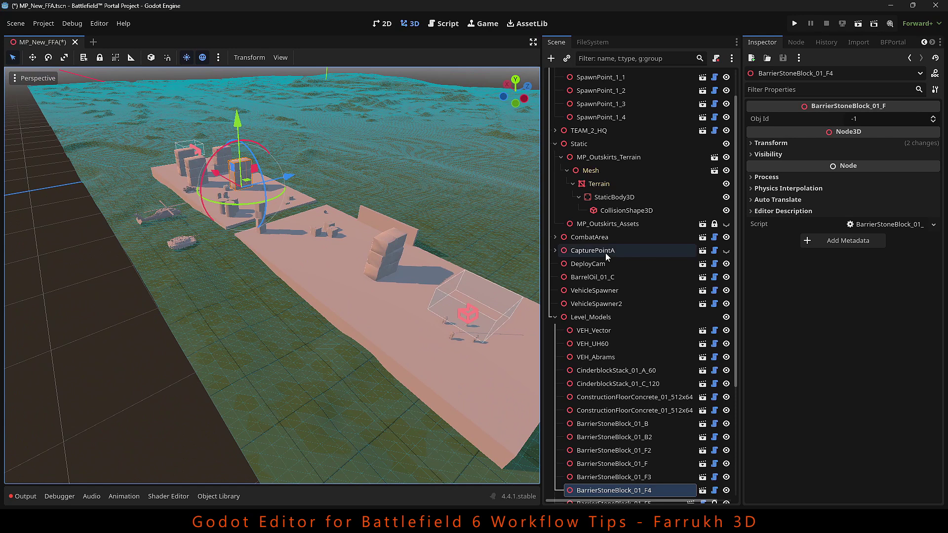
# - Delete the StaticBody3D node and its children from the Terrain mesh
pyautogui.click(580, 198)
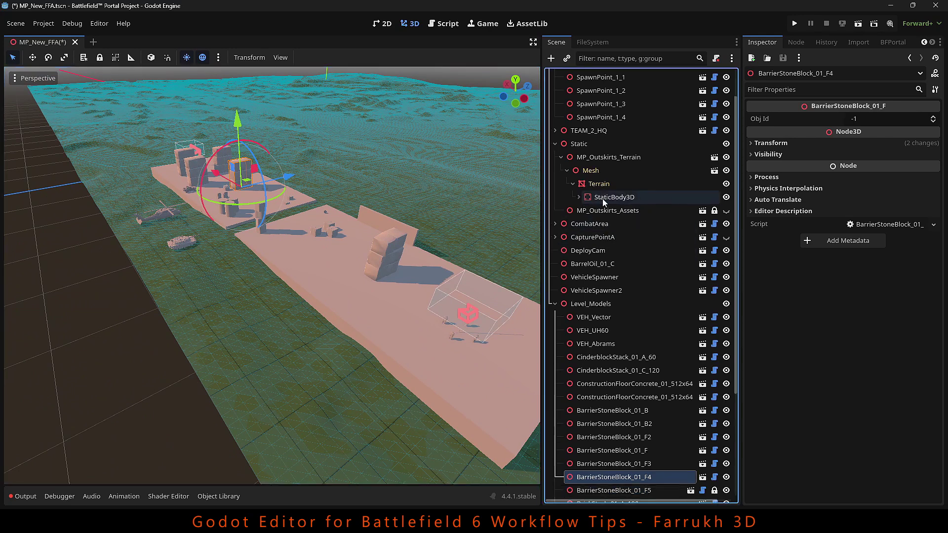
pyautogui.click(616, 199)
pyautogui.rightClick(650, 202)
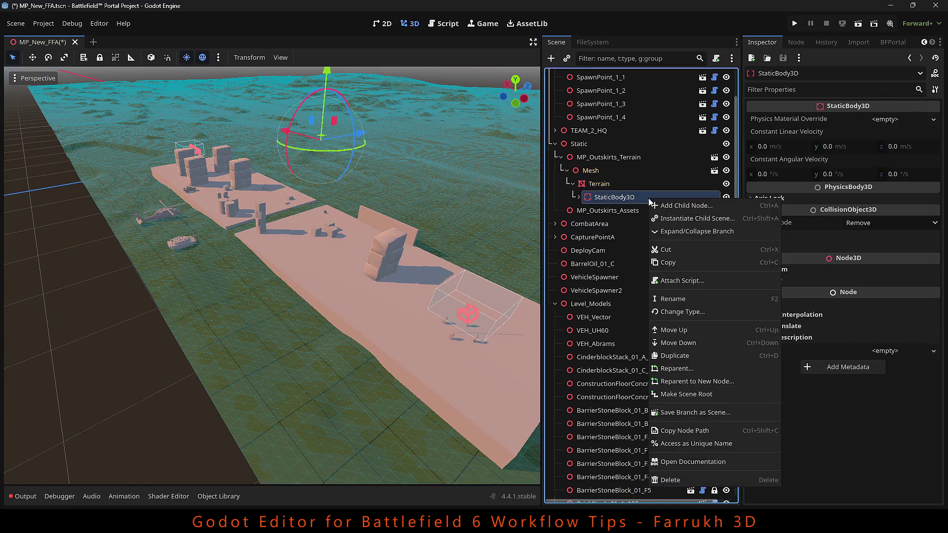
pyautogui.click(676, 480)
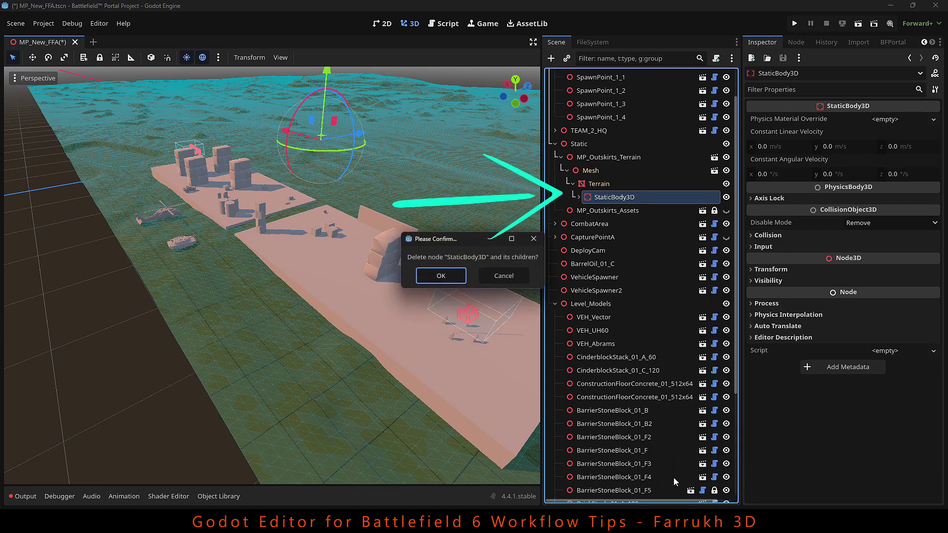
pyautogui.click(440, 276)
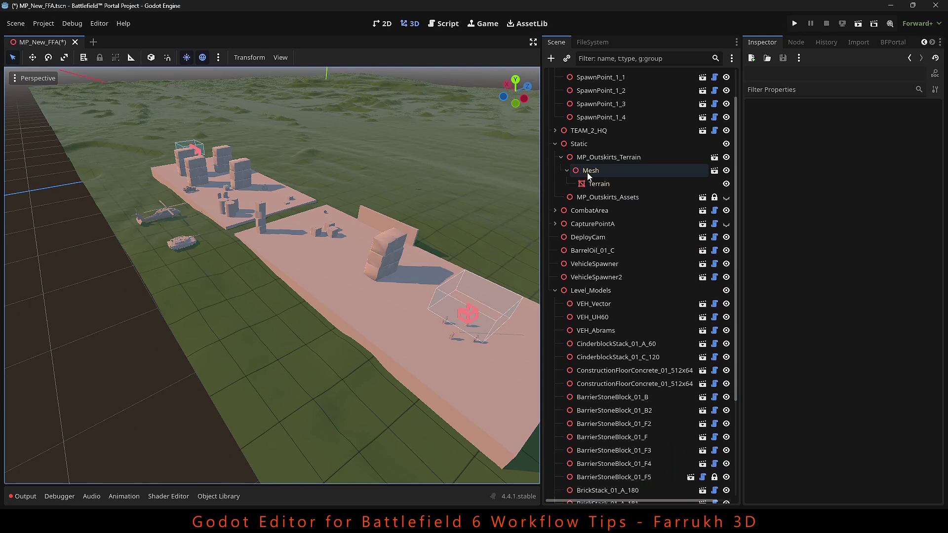
# - Disable Editable Children on MP_Outskirts_Terrain, accepting the reversion of its properties to default
pyautogui.click(605, 158)
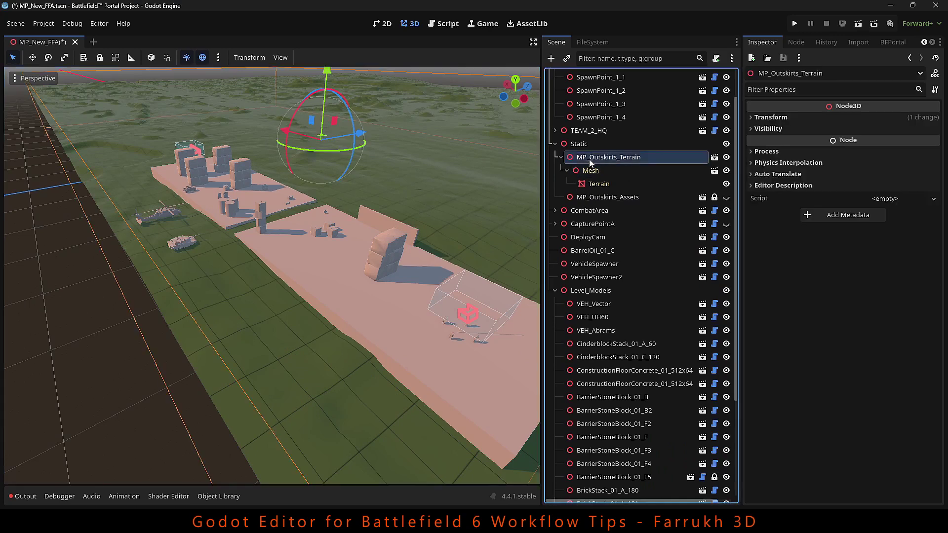
pyautogui.rightClick(606, 159)
pyautogui.click(613, 410)
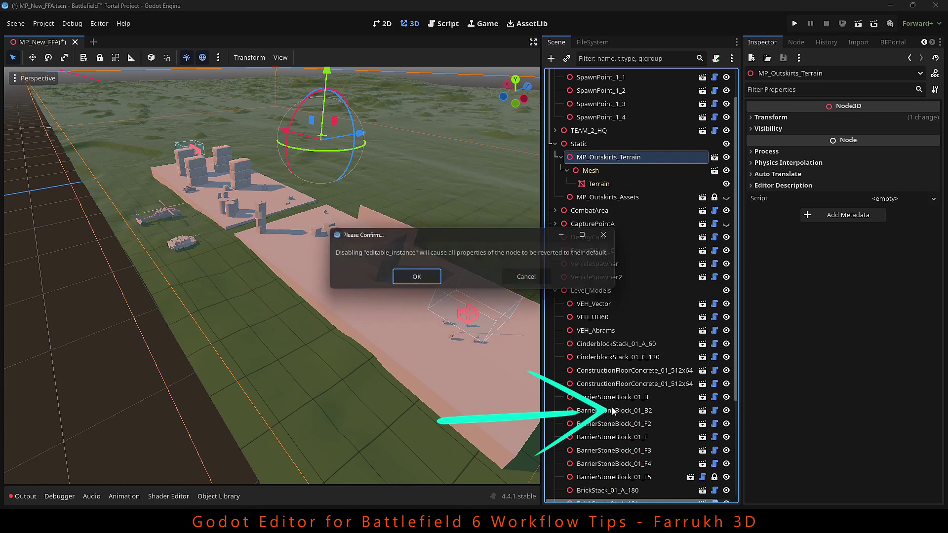
pyautogui.click(431, 279)
pyautogui.scroll(-3, 409, 200)
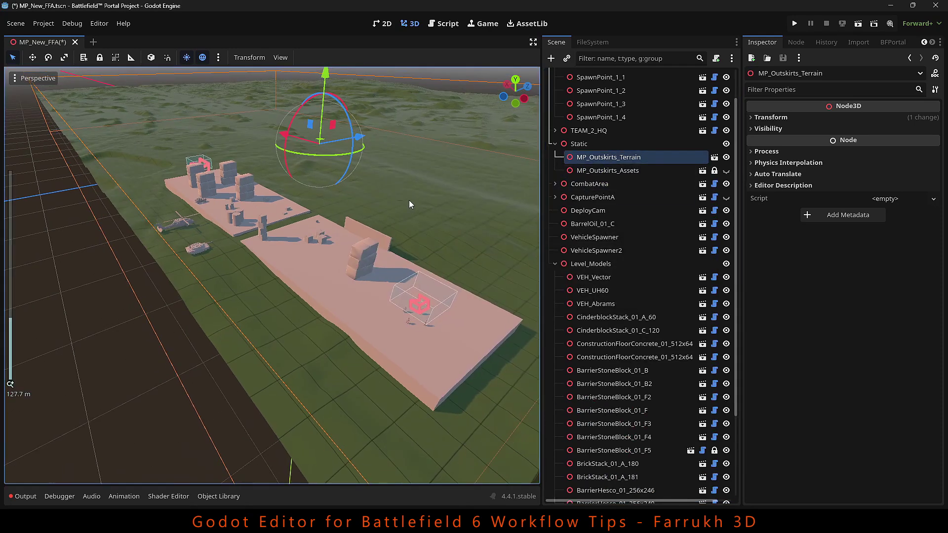
pyautogui.scroll(2, 190, 293)
pyautogui.moveTo(177, 291)
pyautogui.mouseDown(button='middle')
pyautogui.moveTo(181, 272)
pyautogui.moveTo(188, 303)
pyautogui.mouseUp(button='middle')
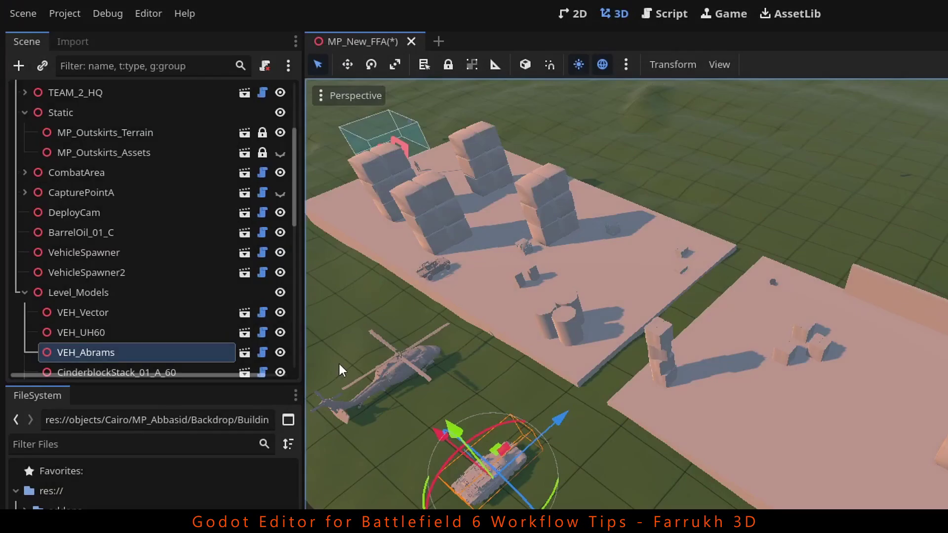
# - Open the VEH_Vector node's own scene in the editor and view the vehicle from the side
pyautogui.scroll(-3, 232, 327)
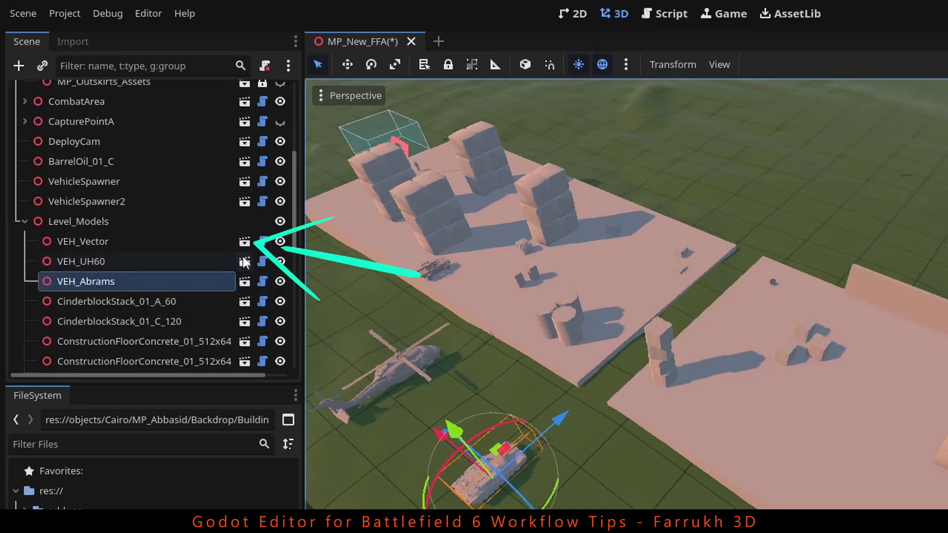
pyautogui.click(245, 243)
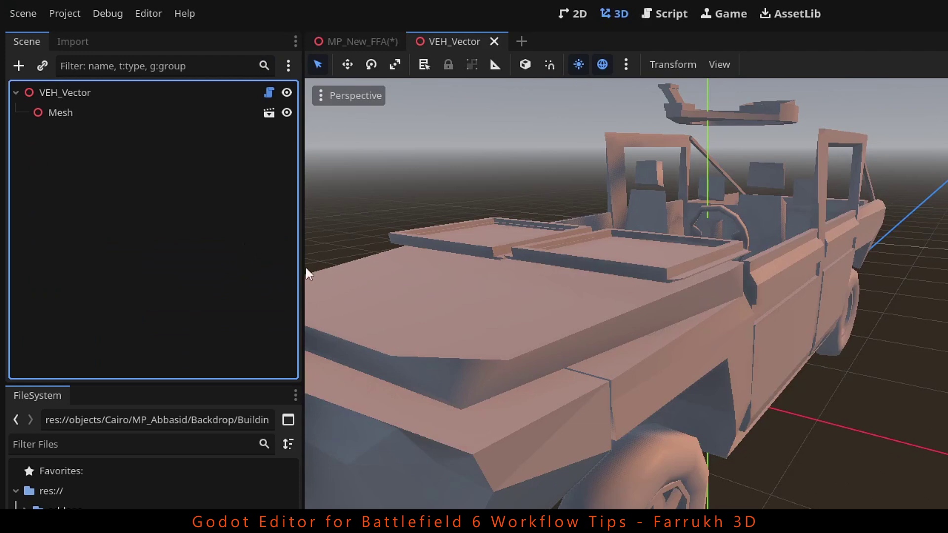
pyautogui.scroll(-5, 731, 435)
pyautogui.moveTo(730, 432); pyautogui.dragTo(525, 398, button='middle')
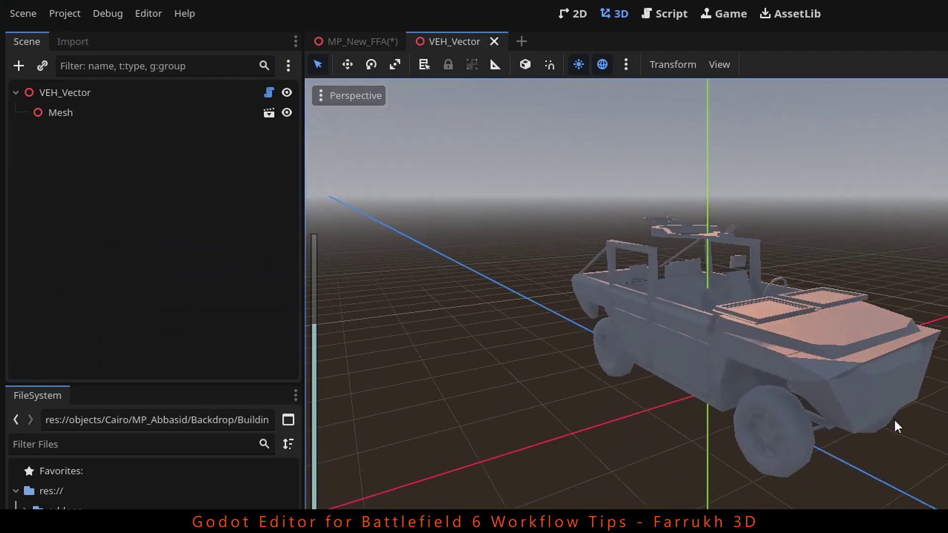
pyautogui.scroll(5, 709, 324)
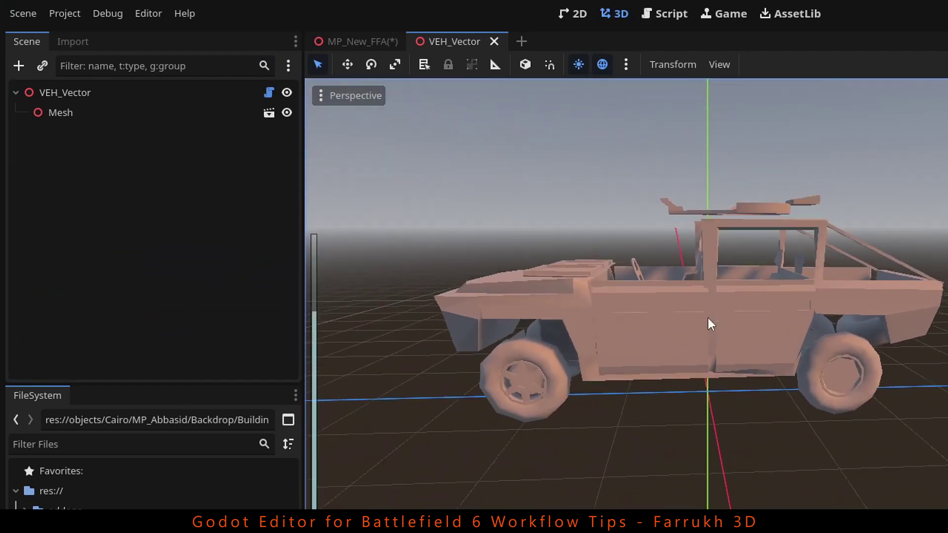
# - Examine the VEH_Vector model from above and close its scene
pyautogui.moveTo(667, 342); pyautogui.dragTo(540, 114, button='middle')
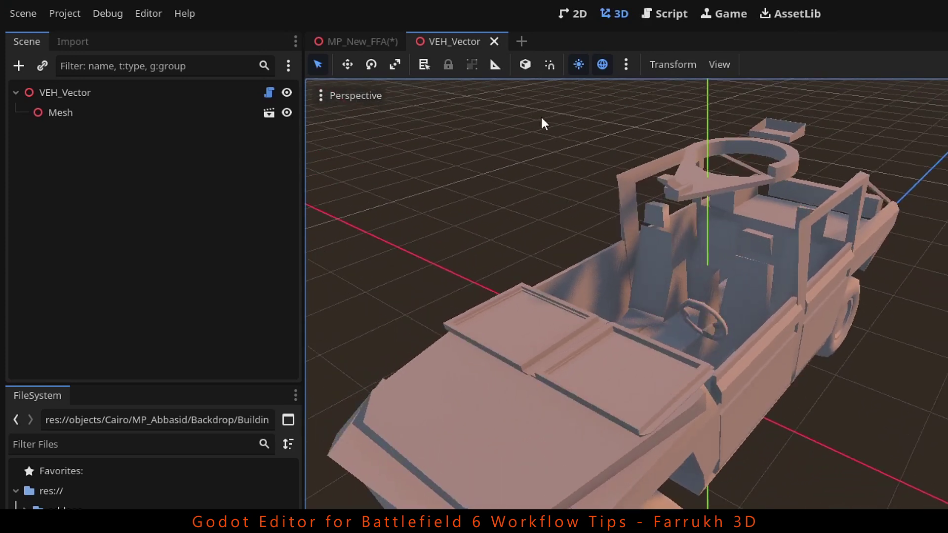
pyautogui.click(495, 41)
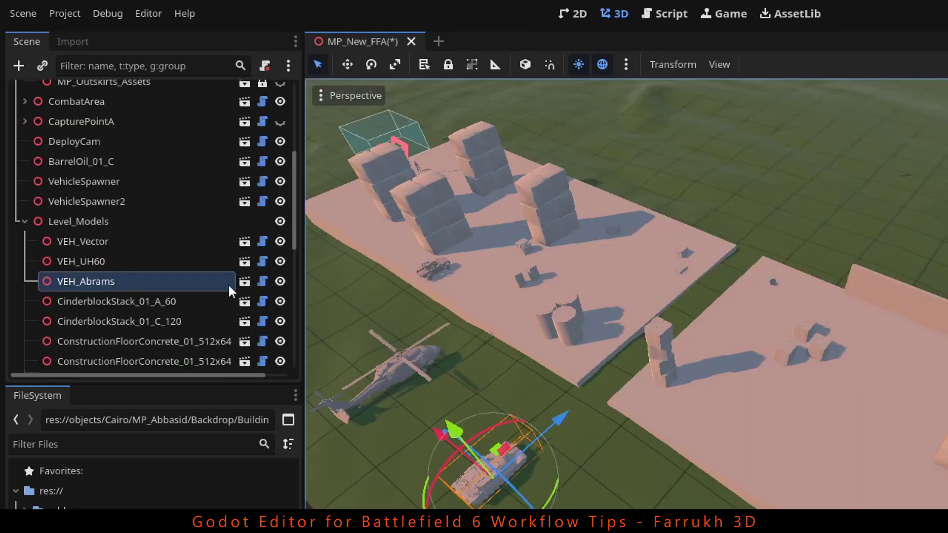
# - Open the BarrierStoneBlock_01_F object's own scene, inspect its Mesh node from several angles, and close the scene
pyautogui.scroll(-5, 223, 284)
pyautogui.click(244, 299)
pyautogui.scroll(-5, 727, 474)
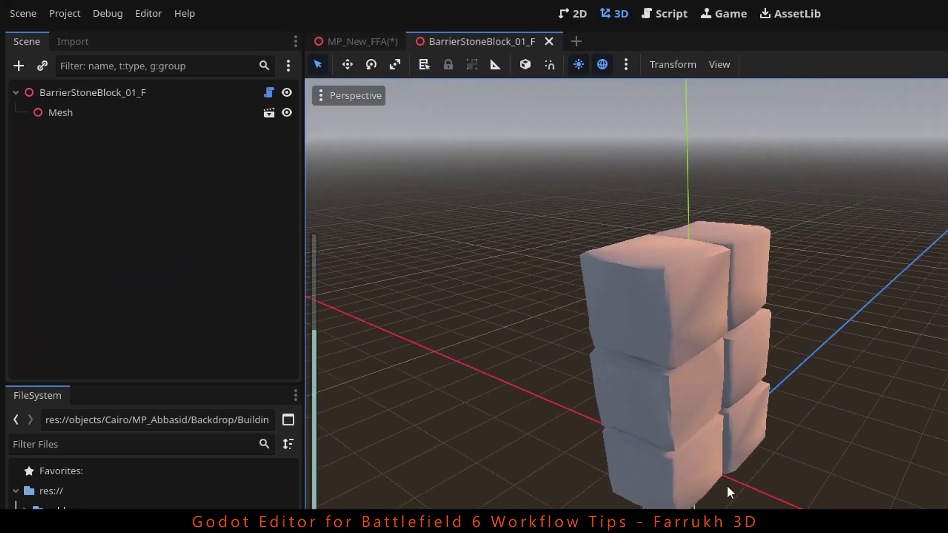
pyautogui.scroll(5, 731, 493)
pyautogui.click(603, 437)
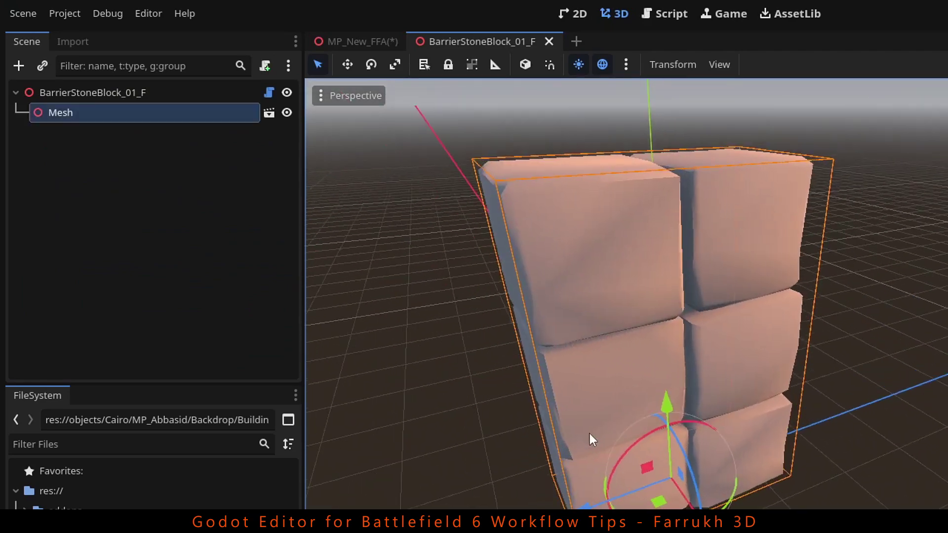
pyautogui.moveTo(600, 390); pyautogui.dragTo(605, 363, button='middle')
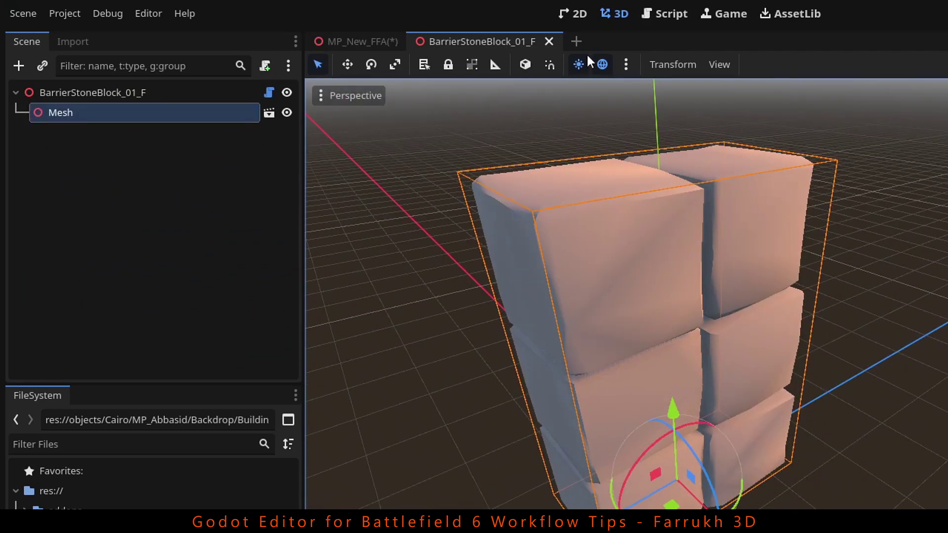
pyautogui.click(549, 42)
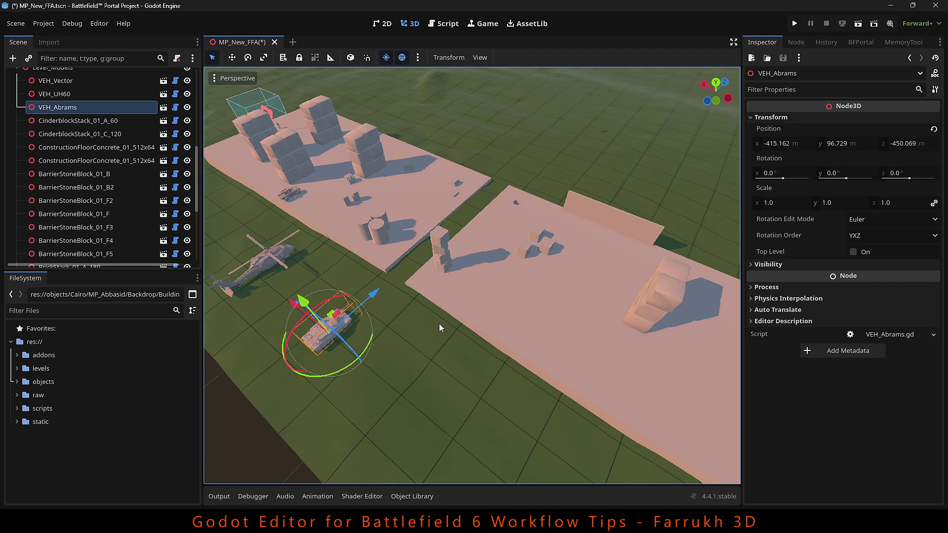
# - Search the project's resources for "Car" with quick open and browse the matching models
pyautogui.hotkey('ctrl', 'p')
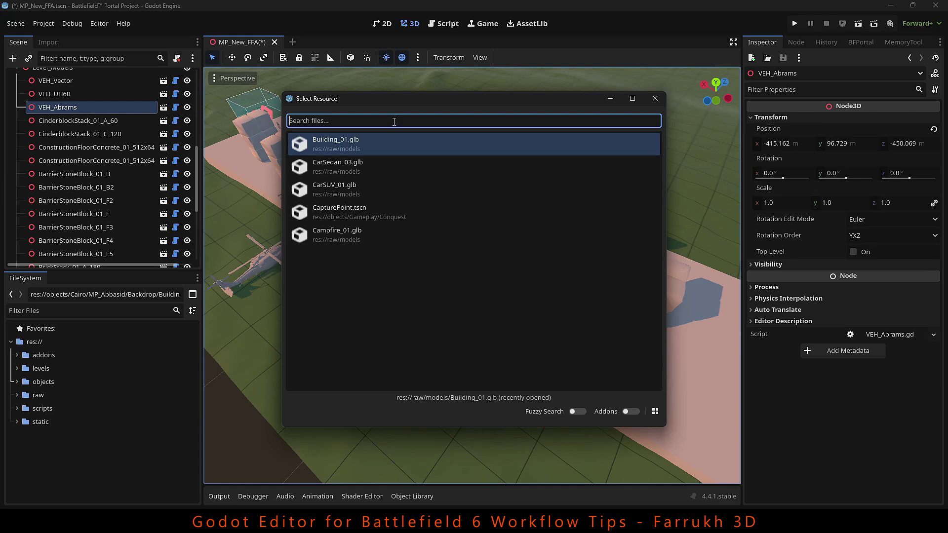
pyautogui.write('Car')
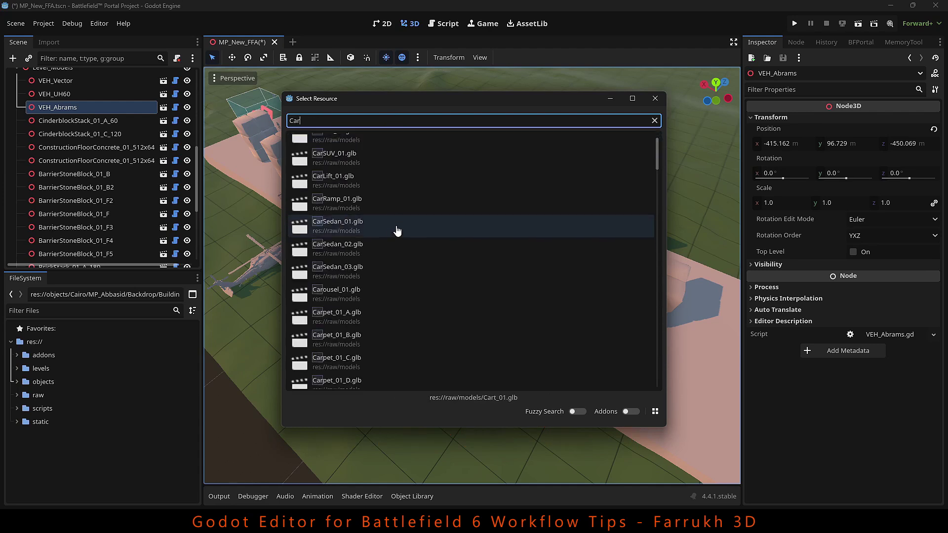
pyautogui.scroll(-5, 393, 250)
pyautogui.scroll(4, 396, 271)
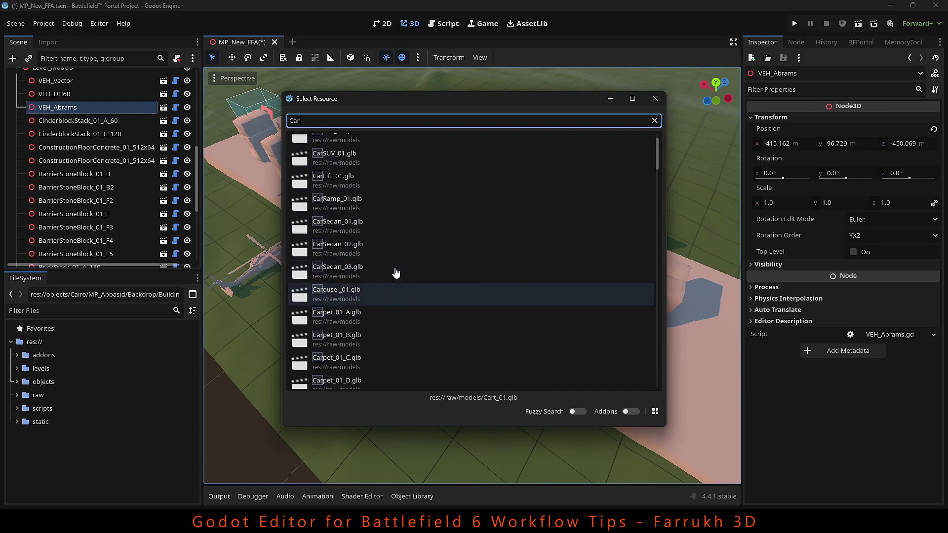
# - Open CarLift_01.glb anyway without creating an inherited scene, view the model, and close the scene
pyautogui.click(329, 182)
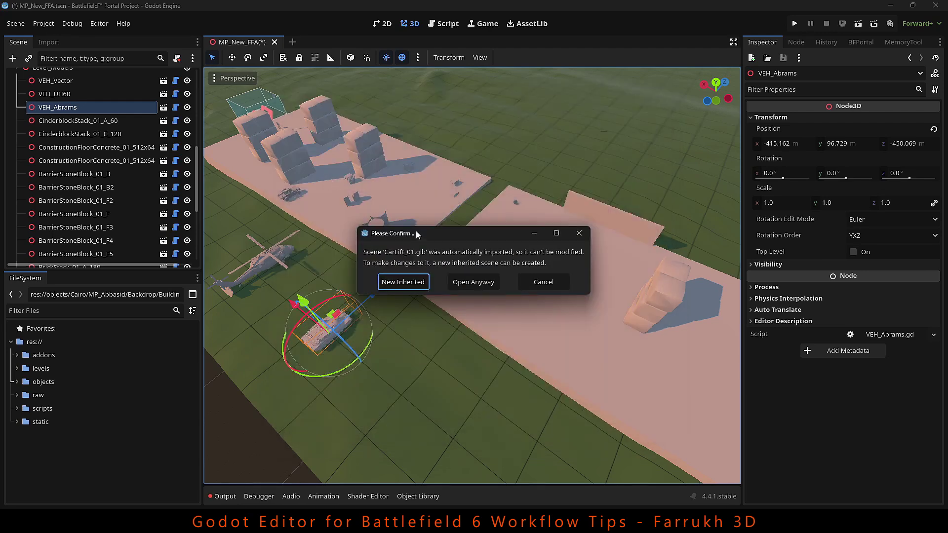
pyautogui.click(467, 284)
pyautogui.moveTo(416, 263)
pyautogui.mouseDown(button='middle')
pyautogui.moveTo(553, 276)
pyautogui.moveTo(425, 247)
pyautogui.mouseUp(button='middle')
pyautogui.click(325, 42)
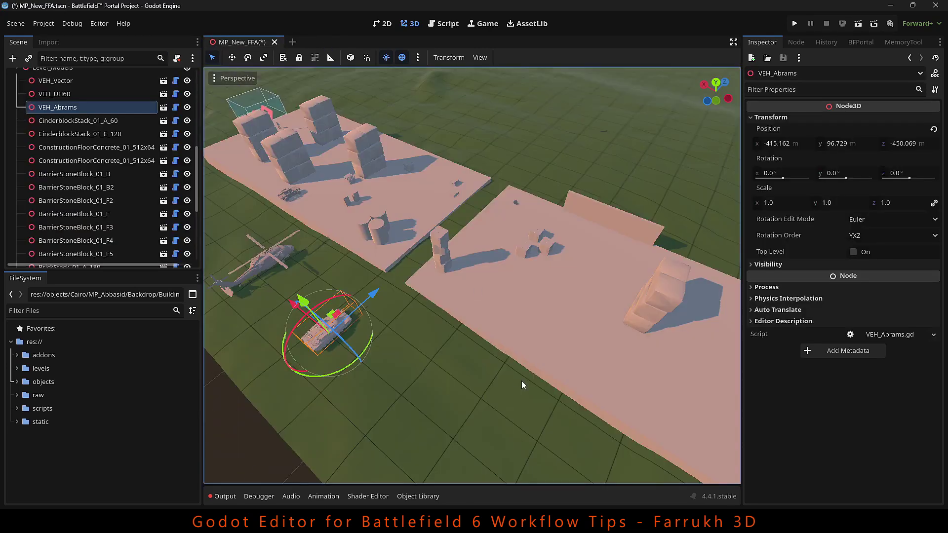
# - Open the Object Library and browse the MP_Outskirts assets, previewing CarCompact_01_Wreck
pyautogui.hotkey('ctrl', 'j')
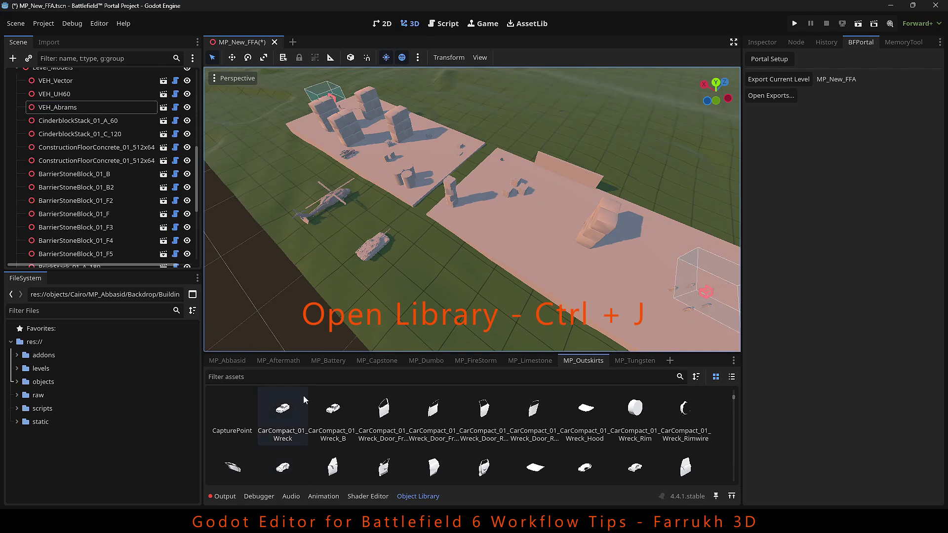
pyautogui.scroll(-1, 686, 441)
pyautogui.scroll(1, 375, 444)
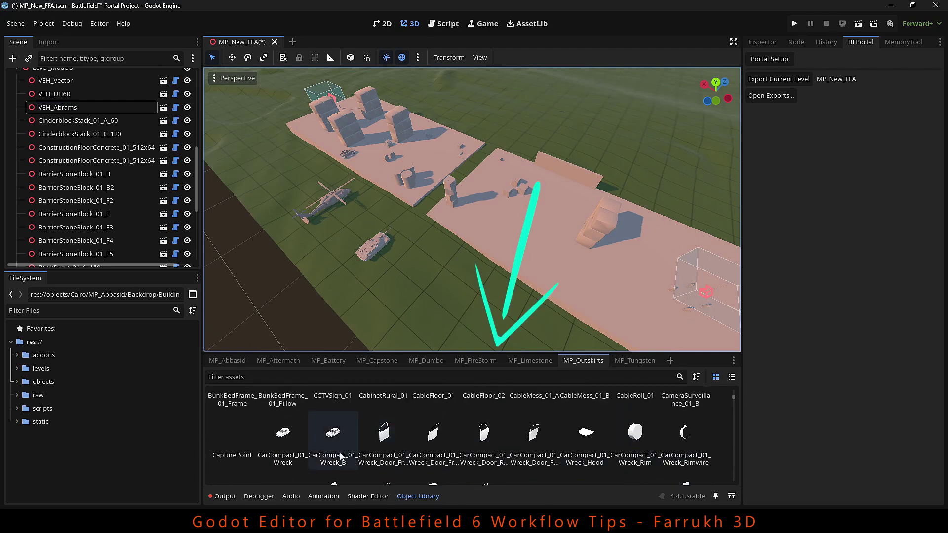
pyautogui.moveTo(265, 434)
# - Expand the Object Library to full height to browse the MP_Outskirts assets, and restore and hide it again
pyautogui.hotkey('shift', 'F12')
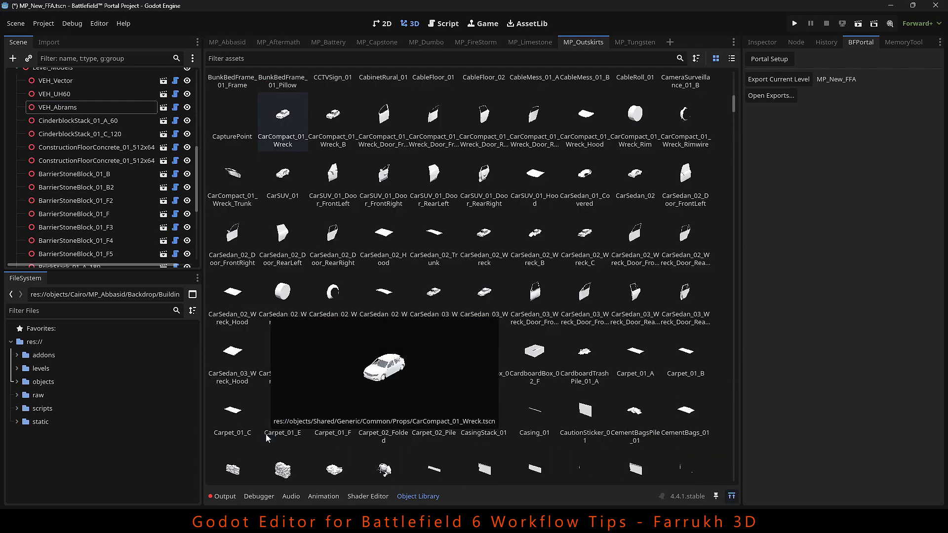
pyautogui.scroll(-5, 663, 230)
pyautogui.scroll(3, 662, 232)
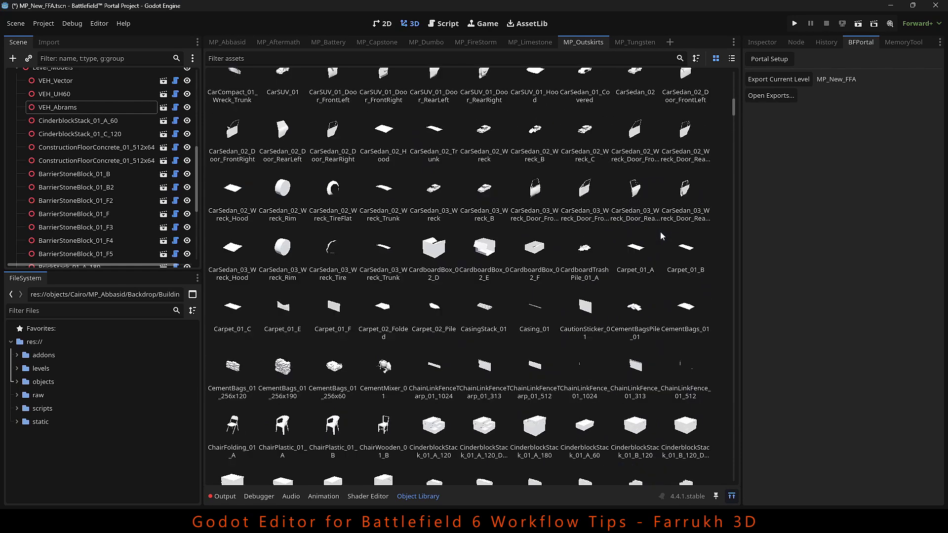
pyautogui.scroll(4, 660, 232)
pyautogui.hotkey('shift', 'F12')
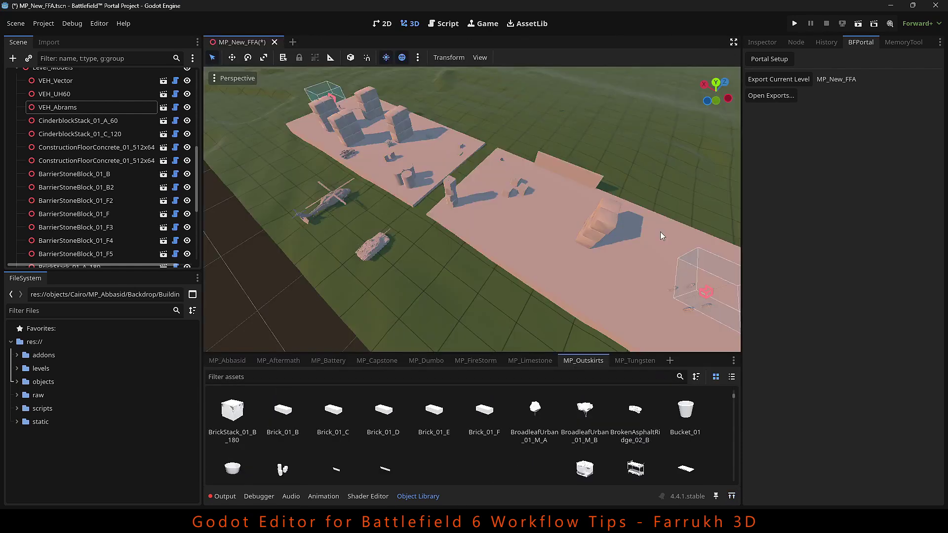
pyautogui.hotkey('ctrl', 'j')
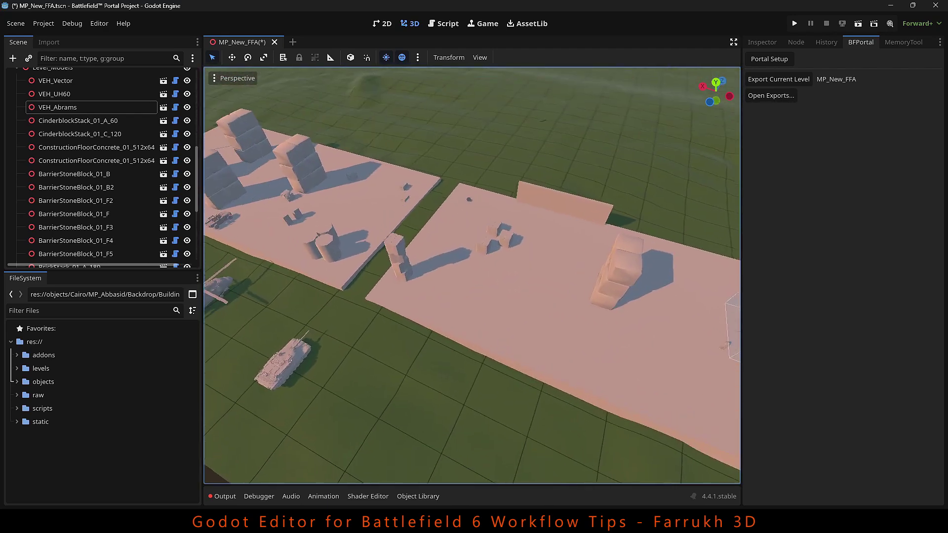
# - Fly the camera around both concrete platforms and the parked vehicles, varying the movement speed
pyautogui.press('w')
pyautogui.press('a')
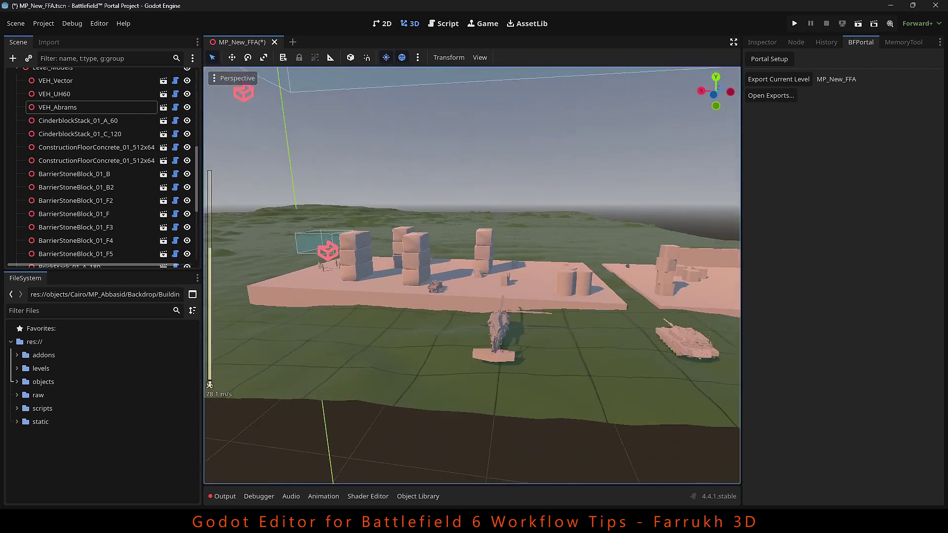
pyautogui.scroll(2, 472, 276)
pyautogui.press('a')
pyautogui.scroll(-14, 472, 275)
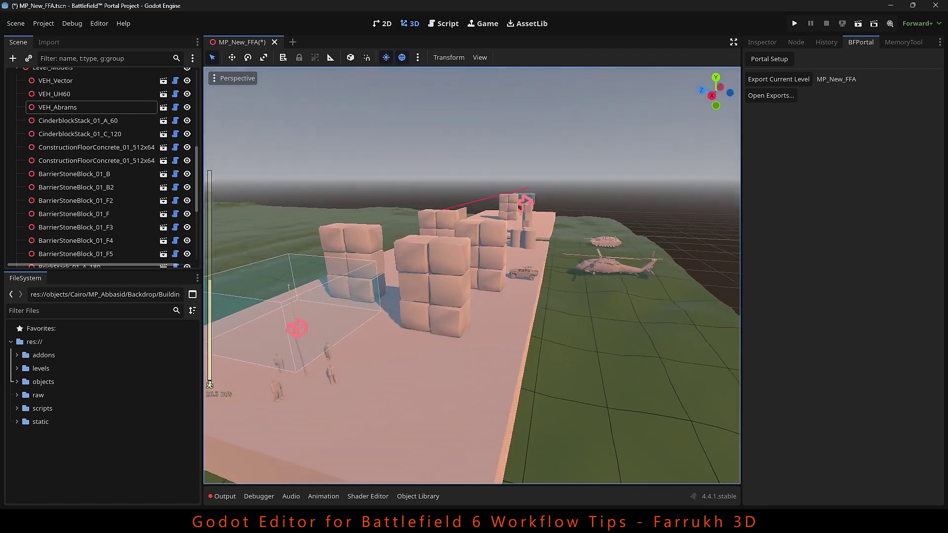
pyautogui.press('a')
pyautogui.press('w')
pyautogui.scroll(20, 472, 276)
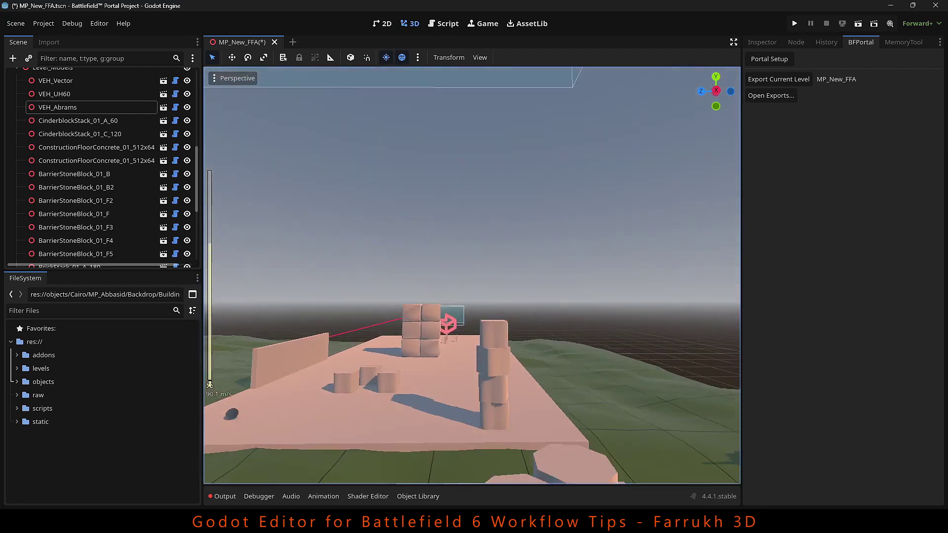
pyautogui.moveTo(424, 284); pyautogui.dragTo(347, 170, button='right')
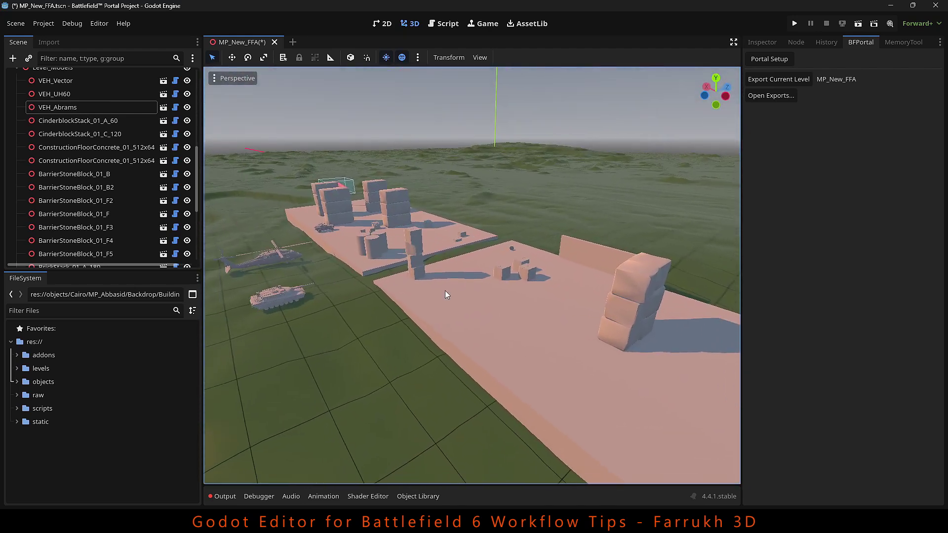
# - Focus the view on the BarrierHesco_01_256x242 block of the barrier tower and examine it up close
pyautogui.click(418, 266)
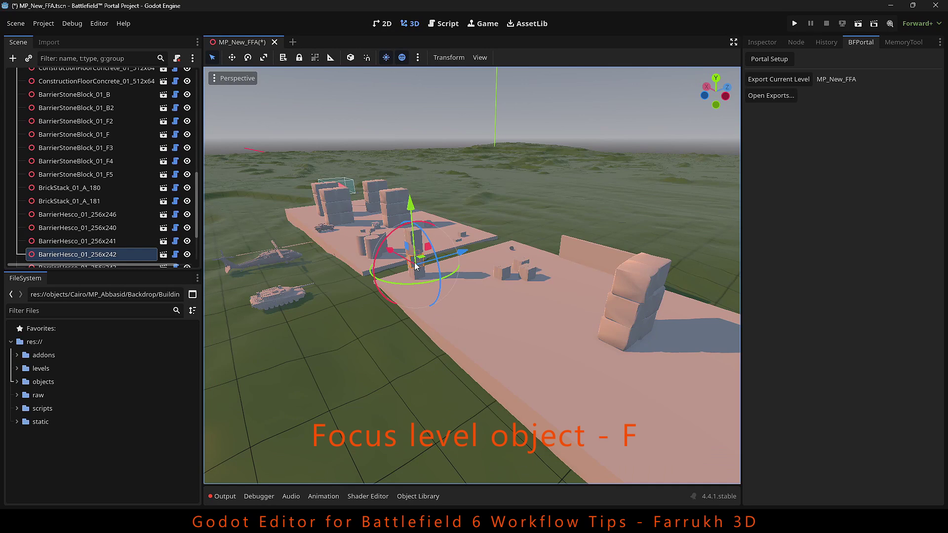
pyautogui.press('f')
pyautogui.scroll(10, 415, 257)
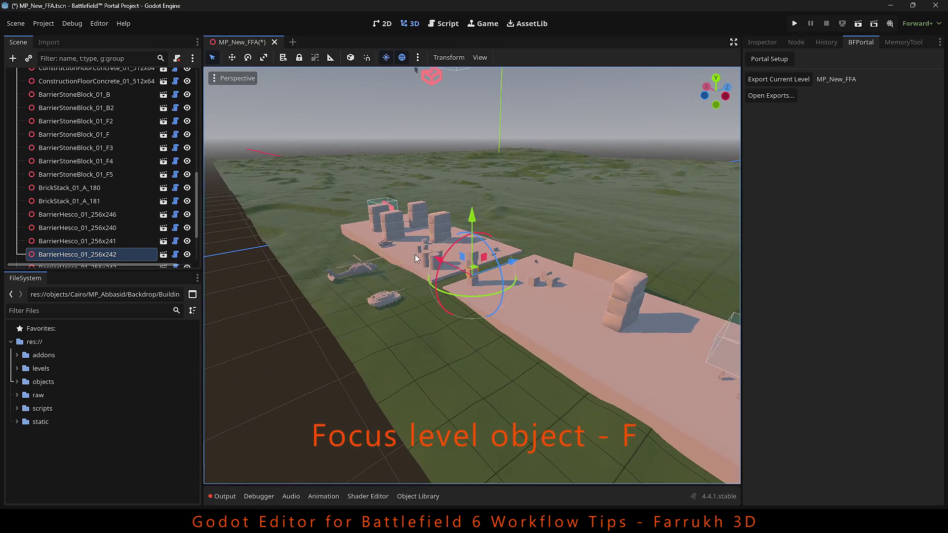
pyautogui.moveTo(453, 252); pyautogui.dragTo(595, 331, button='middle')
pyautogui.scroll(-2, 627, 322)
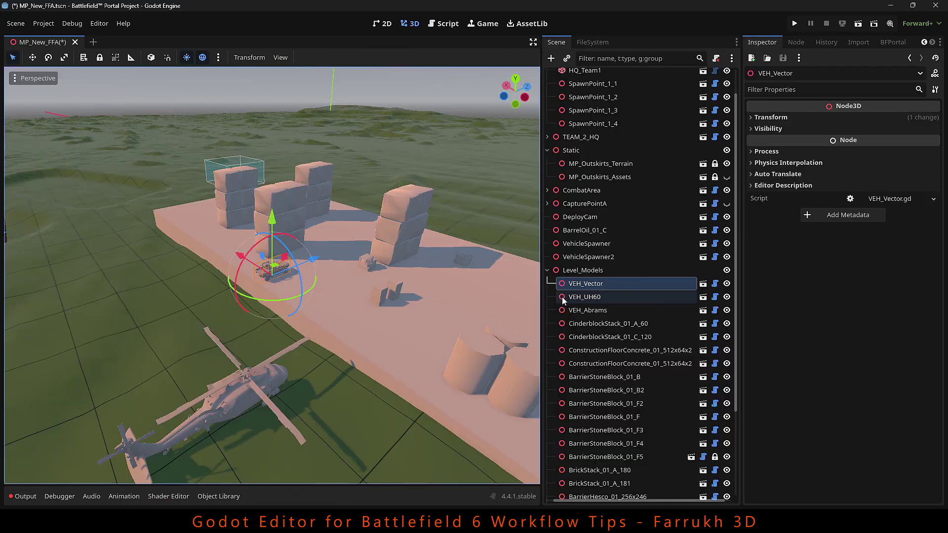
# - Focus the view on successive Level_Models nodes from the scene tree, from VEH_UH60 through BarrierStoneBlock_01_B
pyautogui.click(563, 296)
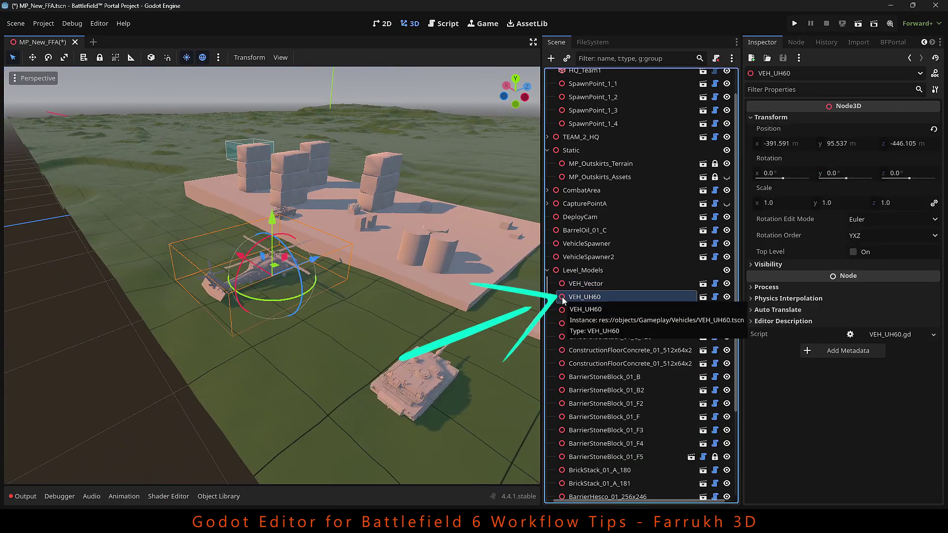
pyautogui.doubleClick(563, 310)
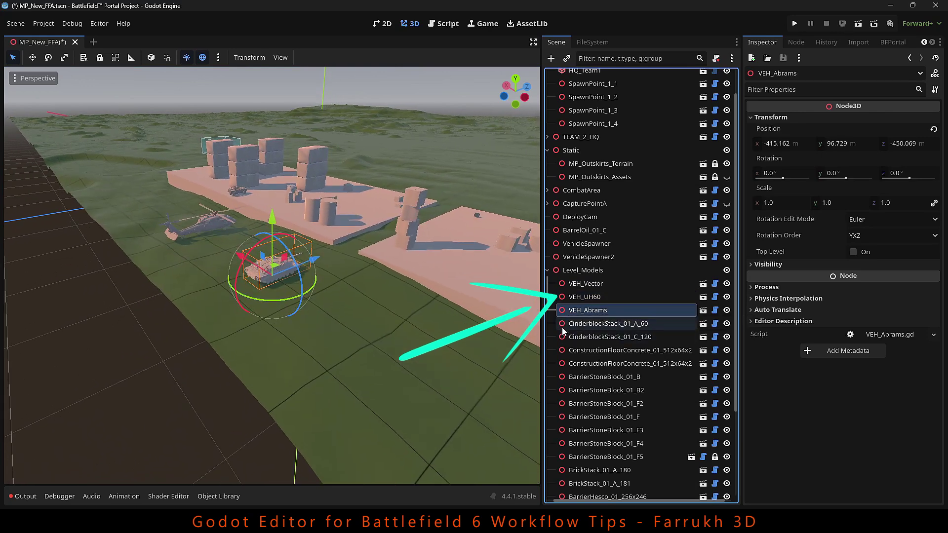
pyautogui.doubleClick(563, 324)
pyautogui.doubleClick(563, 337)
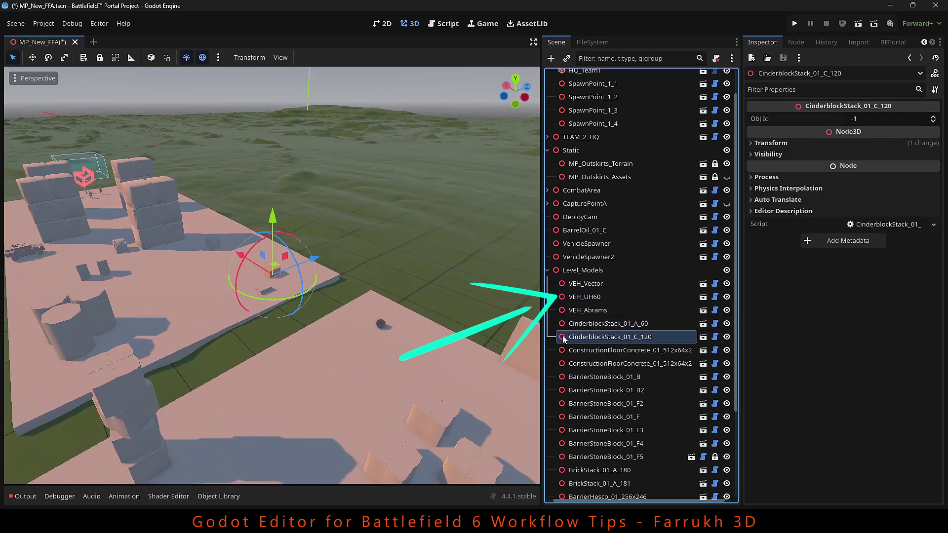
pyautogui.doubleClick(563, 350)
pyautogui.doubleClick(564, 363)
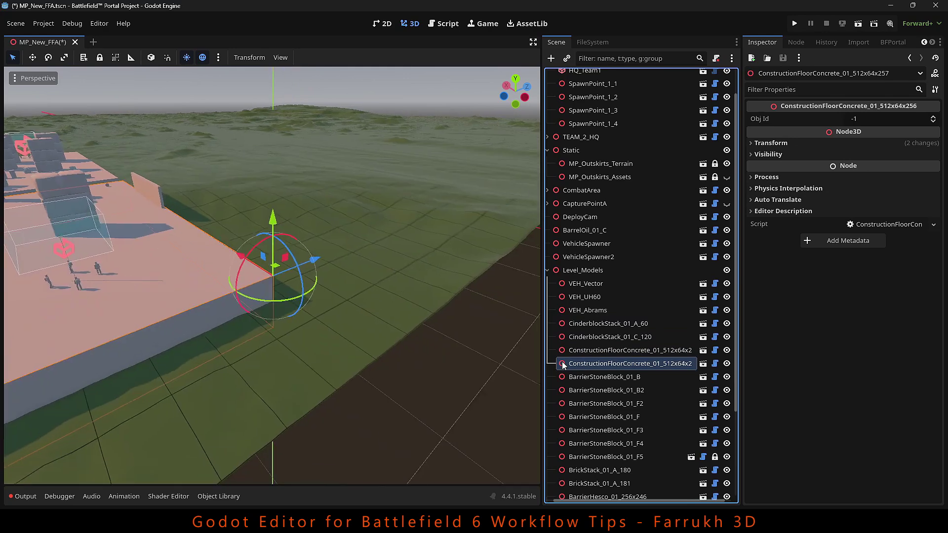
pyautogui.doubleClick(563, 377)
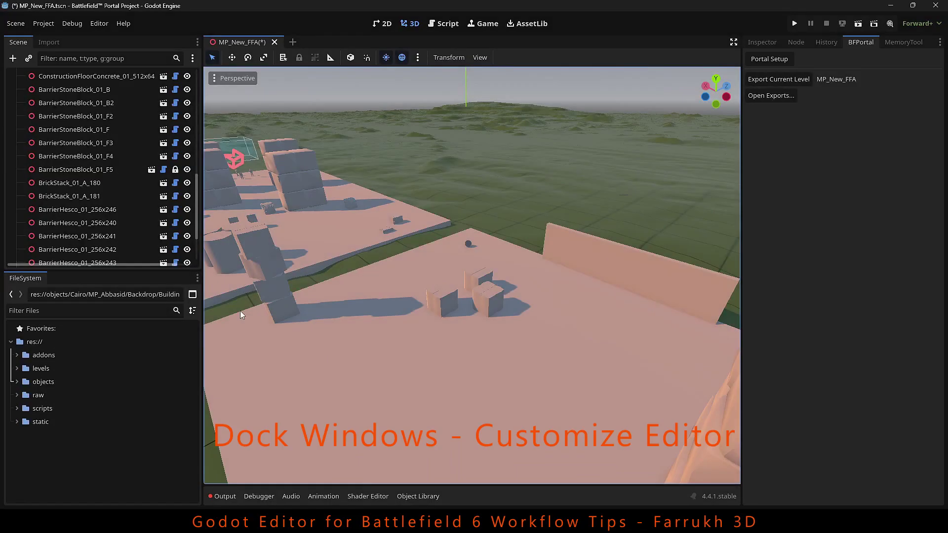
# - Move the Scene and Import docks into the dock slot that holds the Node, History and BFPortal docks
pyautogui.click(197, 42)
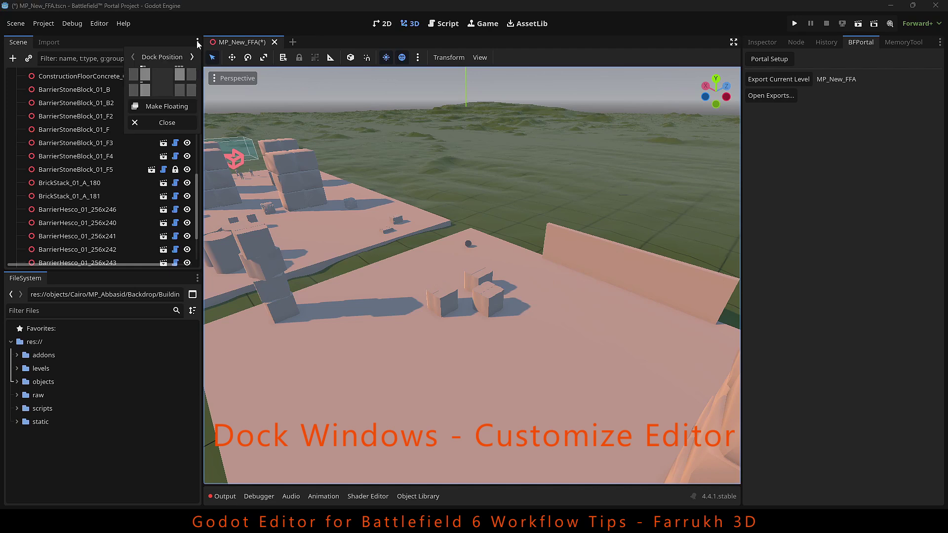
pyautogui.click(181, 78)
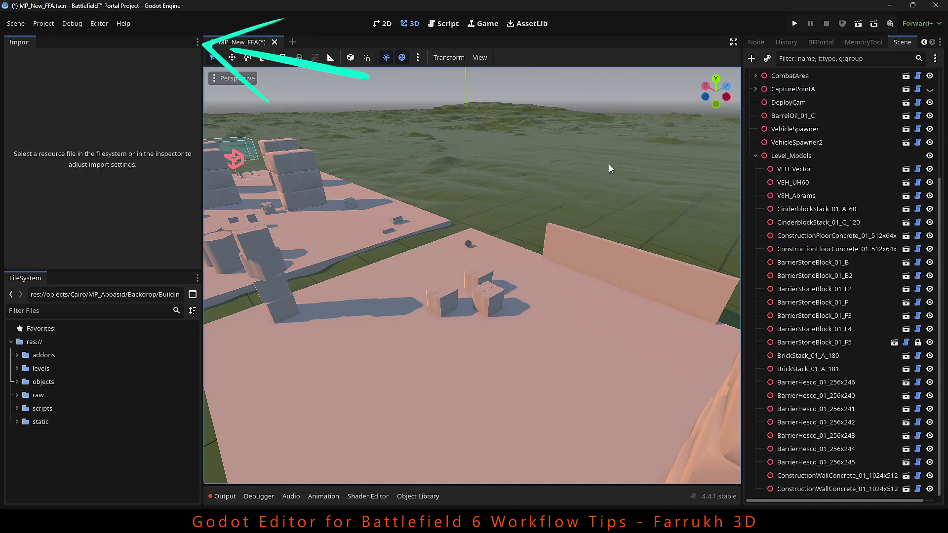
pyautogui.click(197, 42)
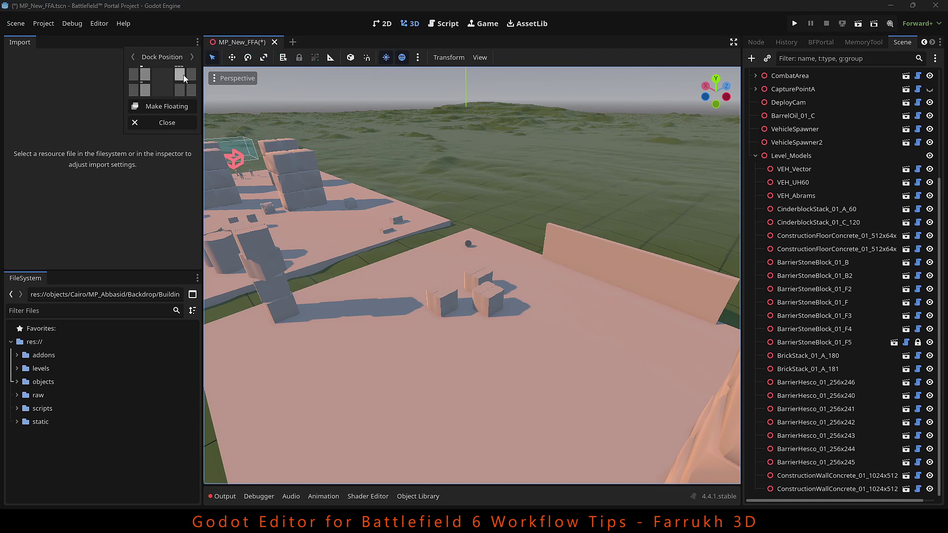
pyautogui.click(184, 75)
# - Move the FileSystem dock to the slot below the Scene and Import docks
pyautogui.click(197, 42)
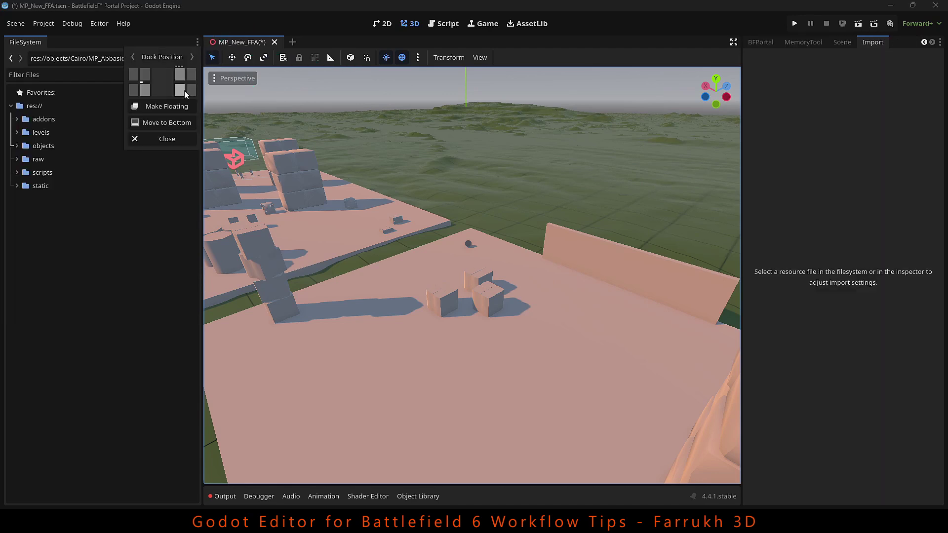
pyautogui.click(180, 90)
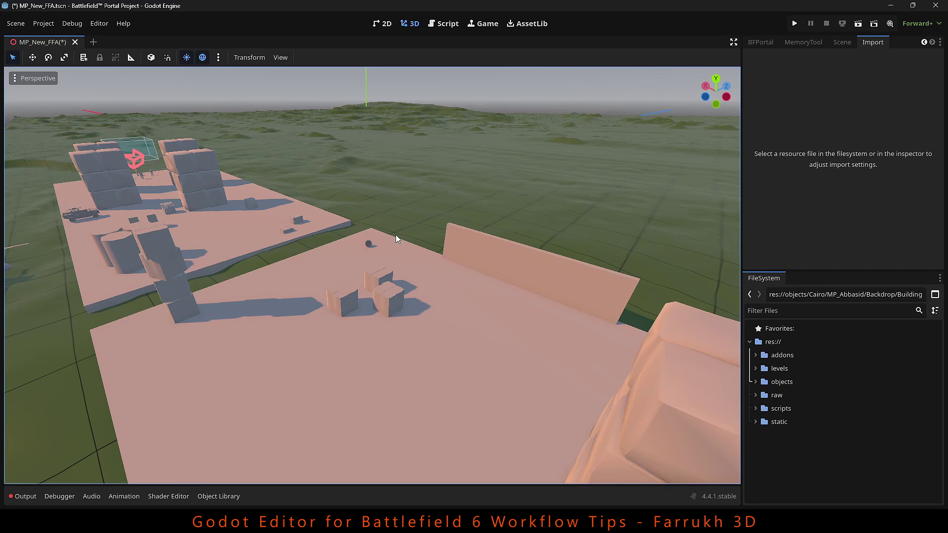
pyautogui.scroll(-3, 394, 233)
pyautogui.click(925, 43)
pyautogui.click(925, 44)
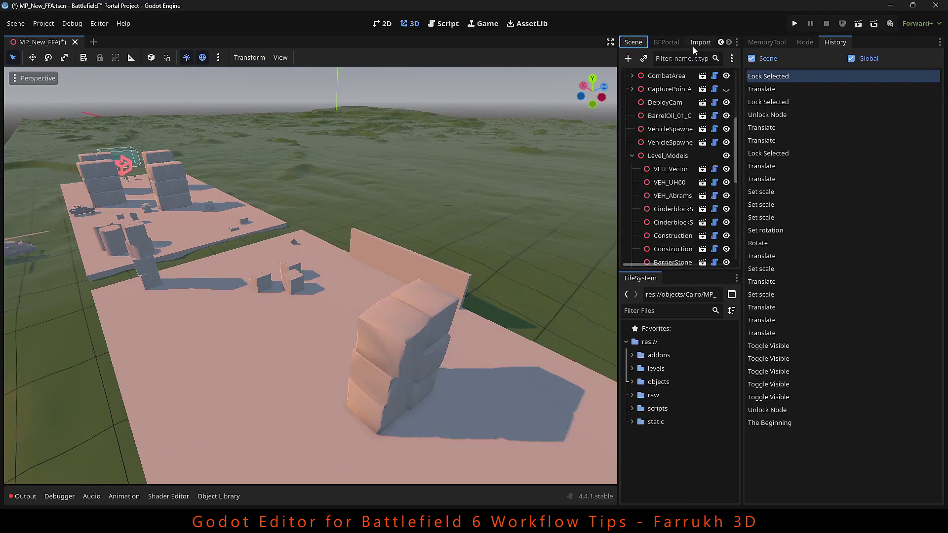
# - Move the Import dock into the slot with the Node and History docks, and bring up the editor docks and layout options
pyautogui.moveTo(696, 45); pyautogui.dragTo(899, 41)
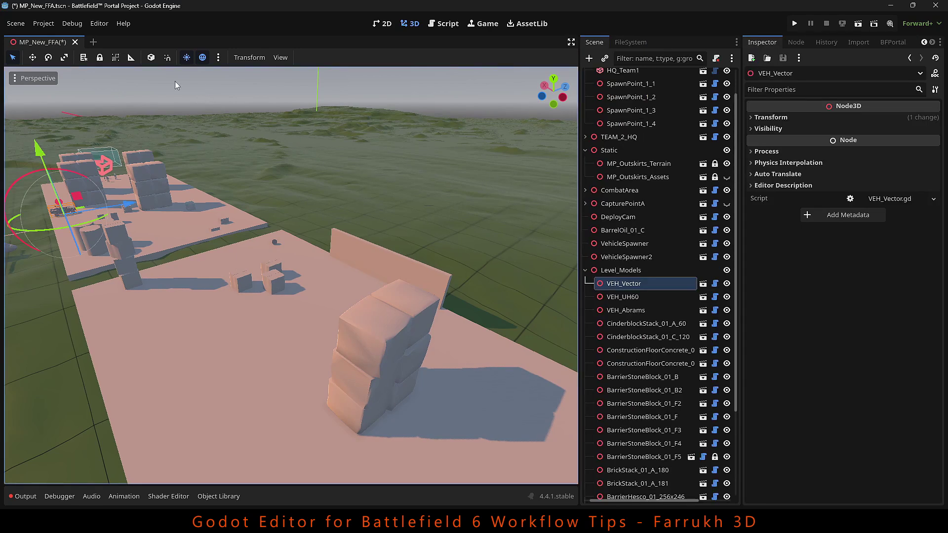
pyautogui.click(104, 26)
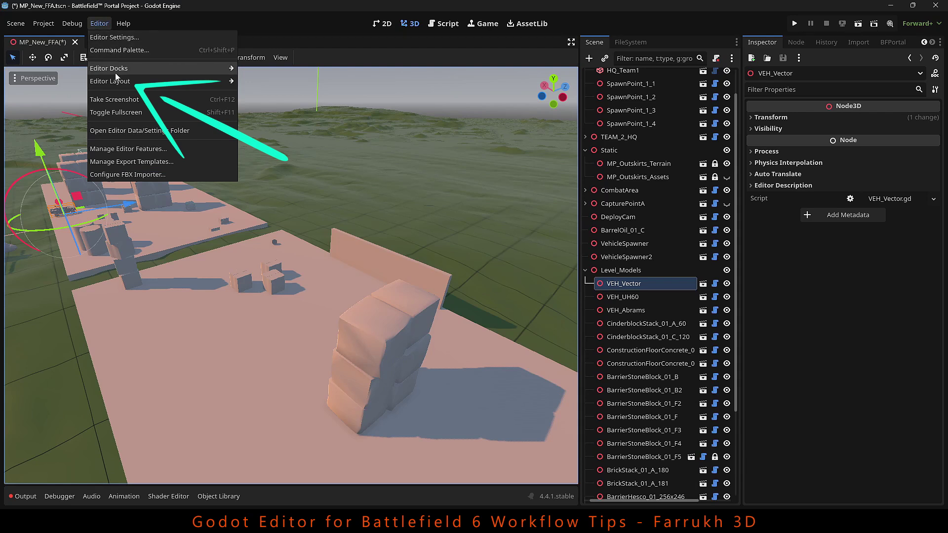
pyautogui.moveTo(116, 81)
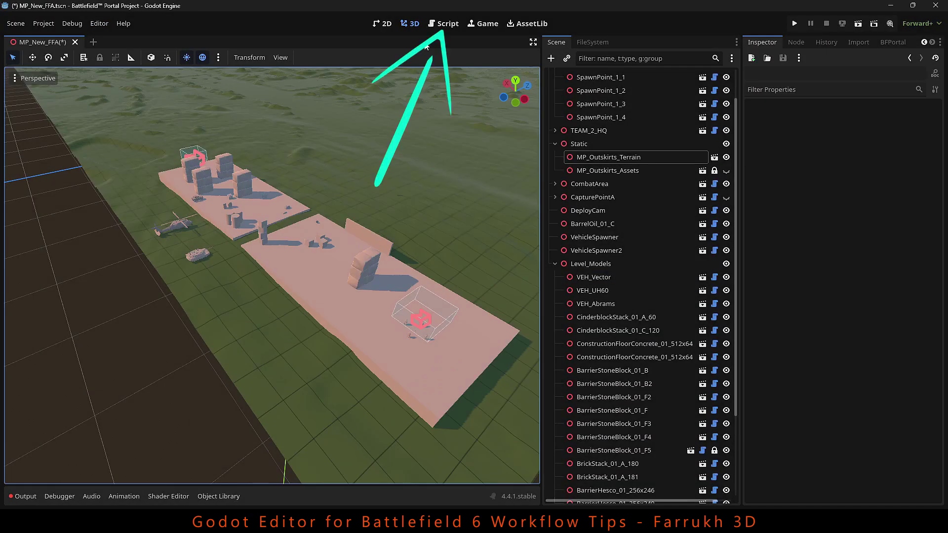
# - View the script editor and the script attached to the DeployCam node, and return to the 3D workspace
pyautogui.click(443, 24)
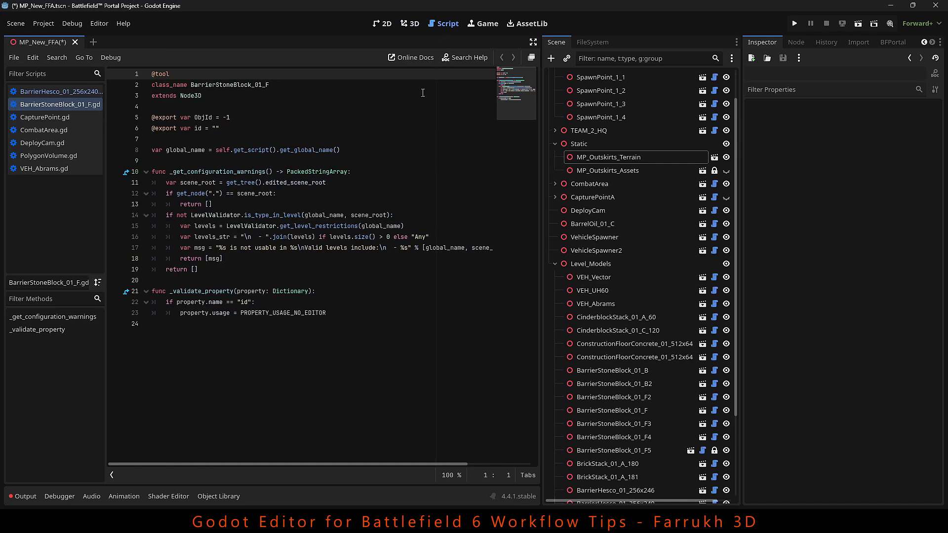
pyautogui.click(414, 25)
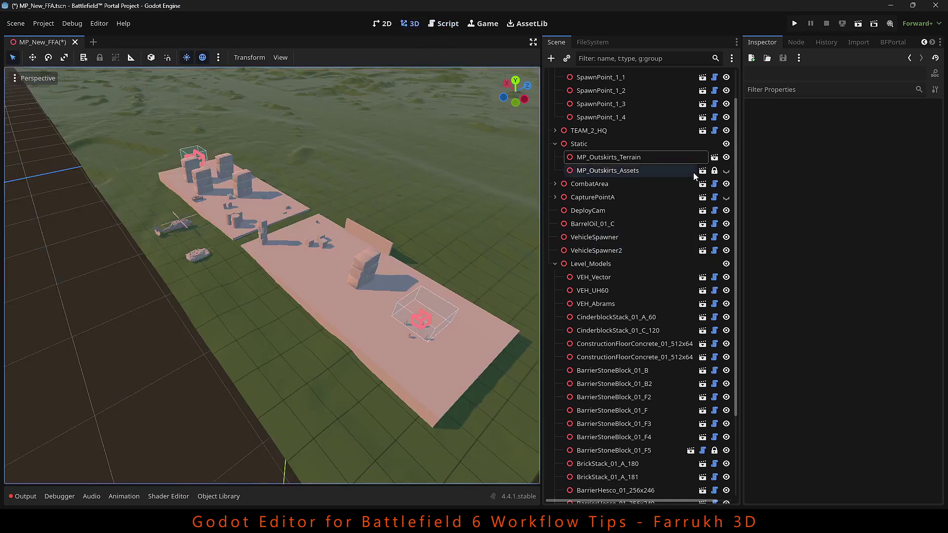
pyautogui.click(715, 215)
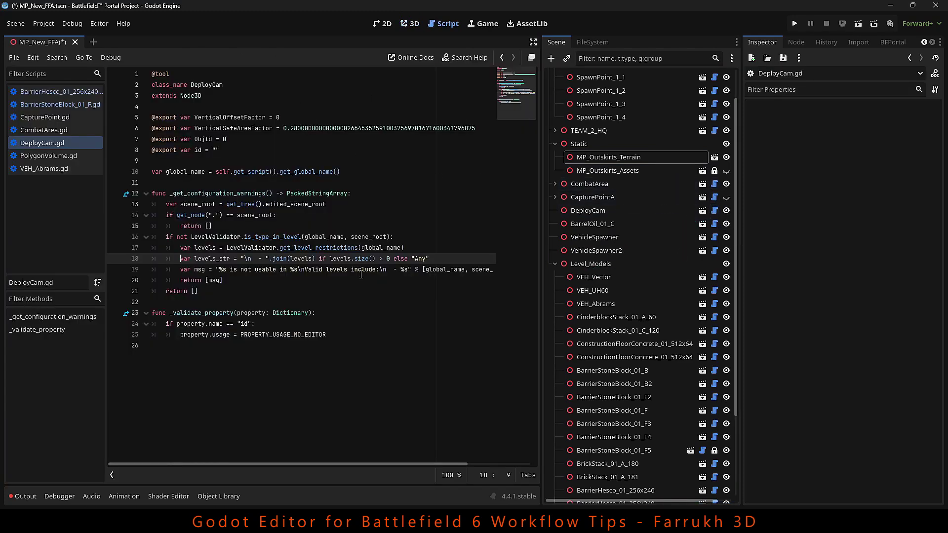
pyautogui.click(414, 24)
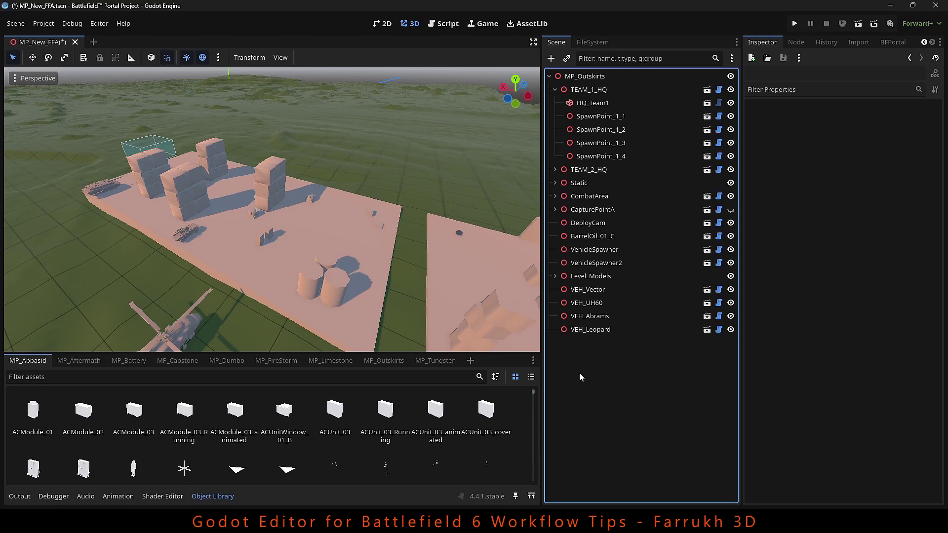
# - Add a Node3D under the MP_Outskirts root and rename it Vehicles
pyautogui.hotkey('ctrl', 'a')
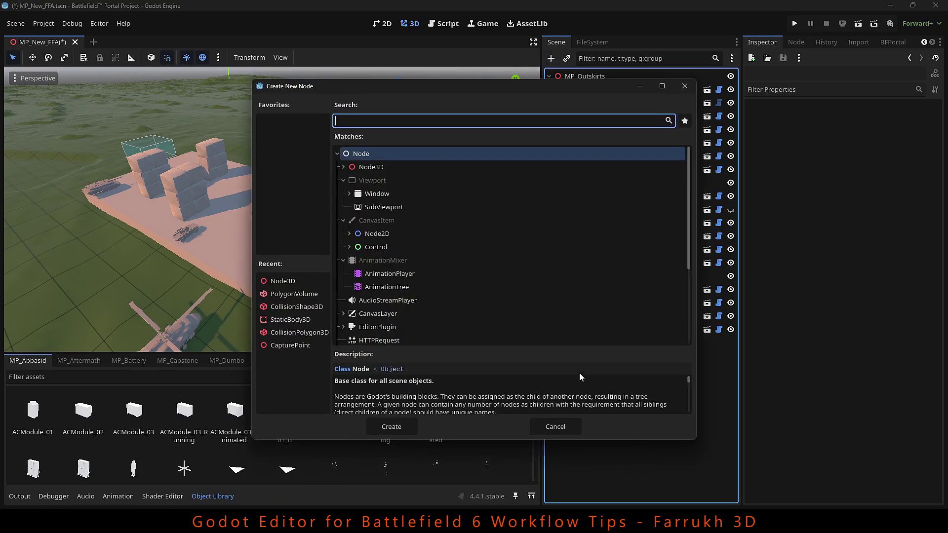
pyautogui.doubleClick(376, 169)
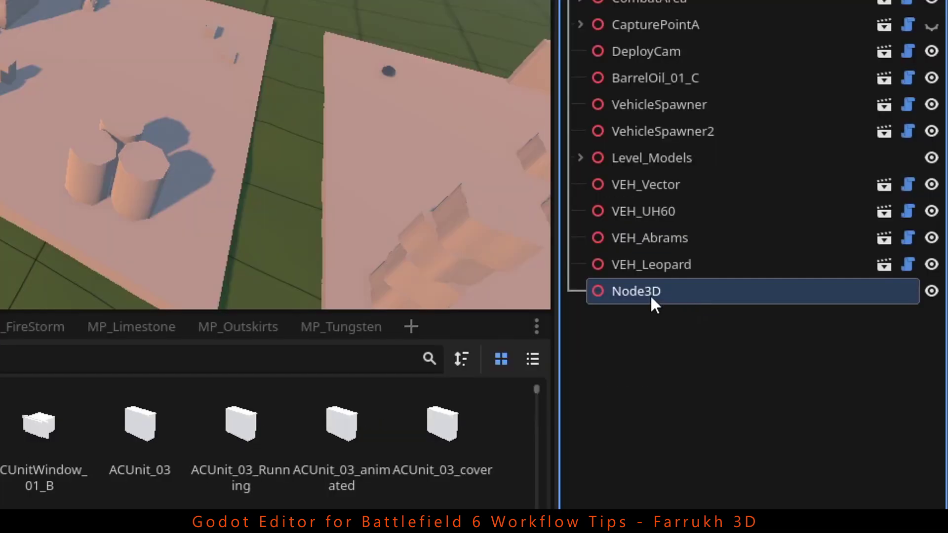
pyautogui.doubleClick(647, 292)
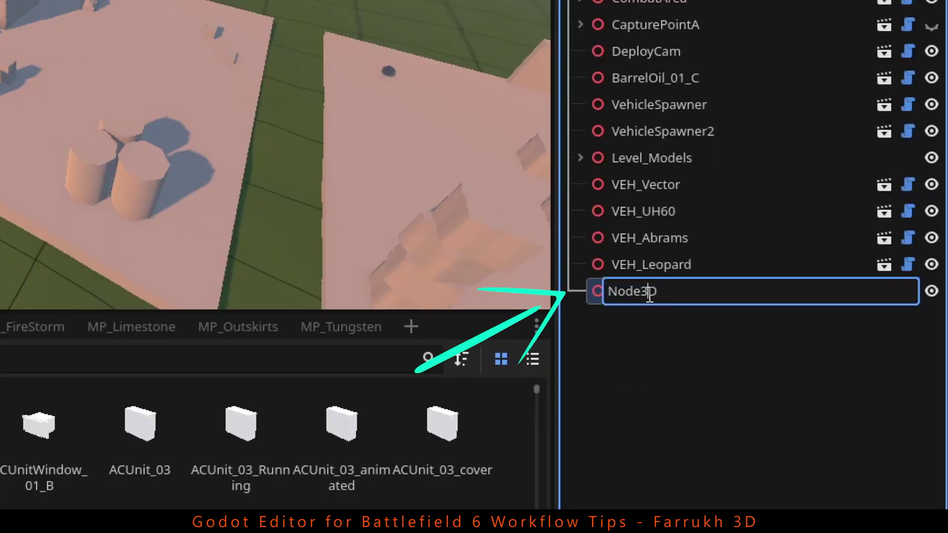
pyautogui.write('Vehicles')
pyautogui.press('Return')
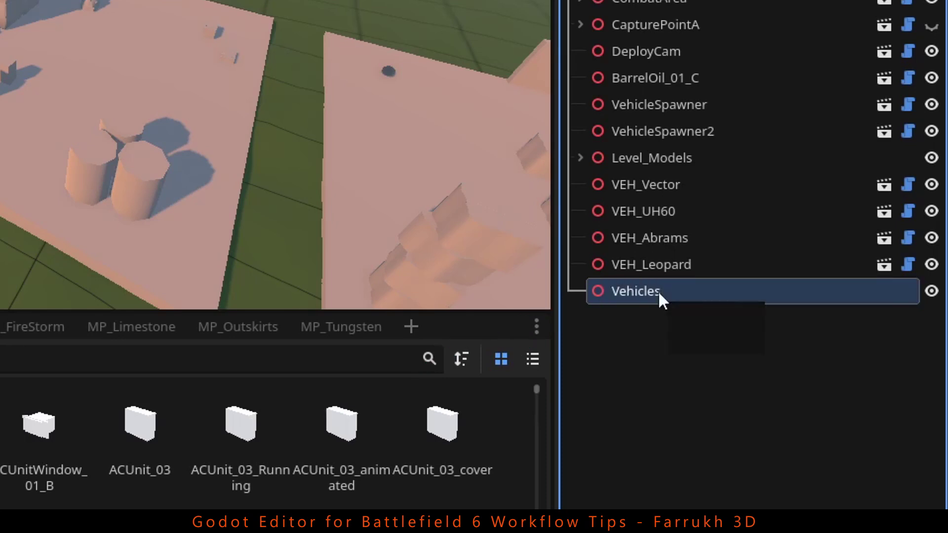
# - Make VEH_Vector, VEH_UH60, VEH_Abrams and VEH_Leopard children of the Vehicles node and collapse the group
pyautogui.click(673, 187)
pyautogui.keyDown('shift'); pyautogui.click(657, 240); pyautogui.keyUp('shift')
pyautogui.keyDown('shift'); pyautogui.click(663, 263); pyautogui.keyUp('shift')
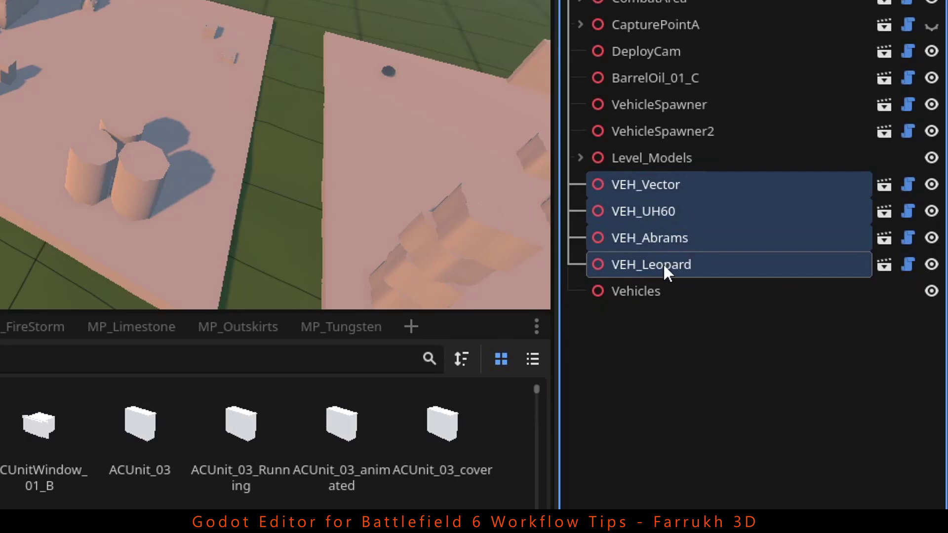
pyautogui.moveTo(663, 263)
pyautogui.mouseDown()
pyautogui.moveTo(665, 287)
pyautogui.moveTo(654, 277)
pyautogui.mouseUp()
pyautogui.click(631, 184)
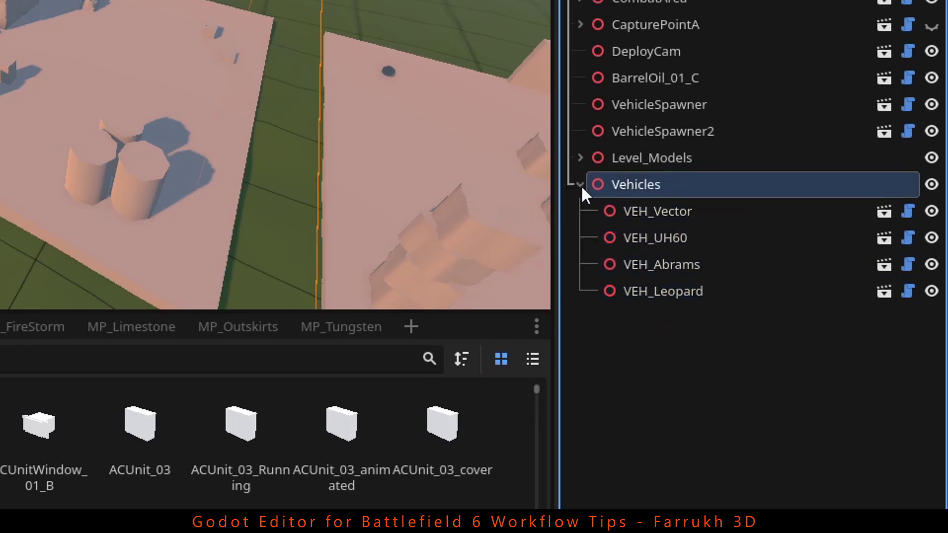
pyautogui.click(581, 185)
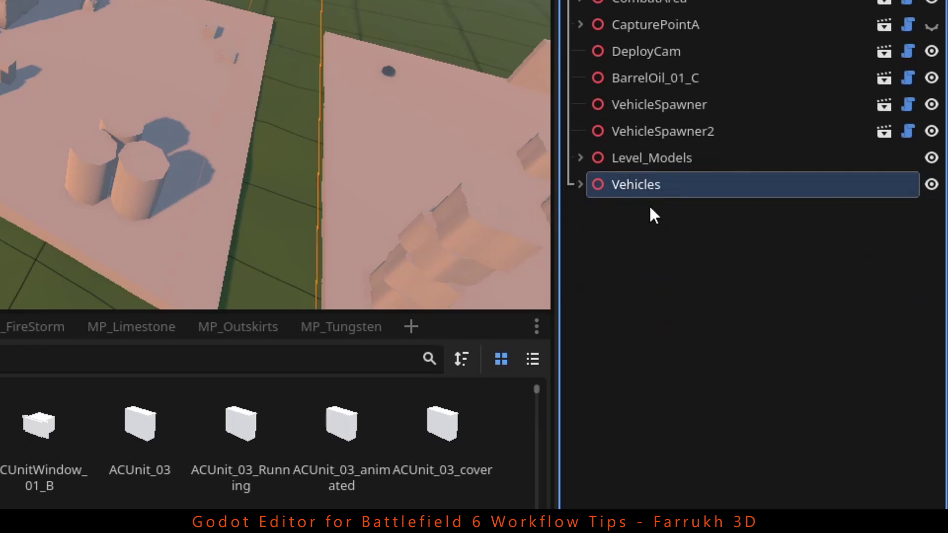
pyautogui.click(581, 185)
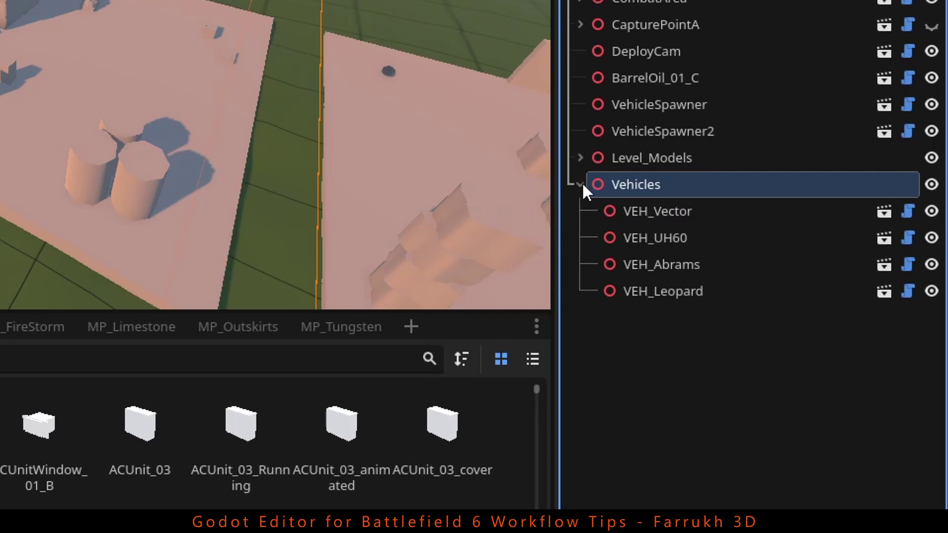
pyautogui.click(581, 185)
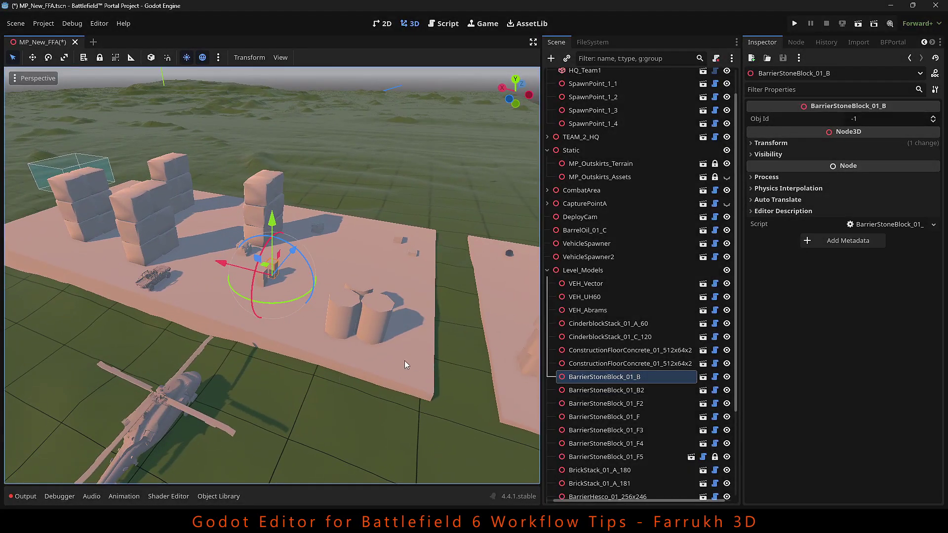
# - Enable snapping and move the second ConstructionFloorConcrete slab 6 units along X to close the gap to the neighbouring slab
pyautogui.moveTo(405, 361); pyautogui.dragTo(268, 315, button='middle')
pyautogui.click(326, 366)
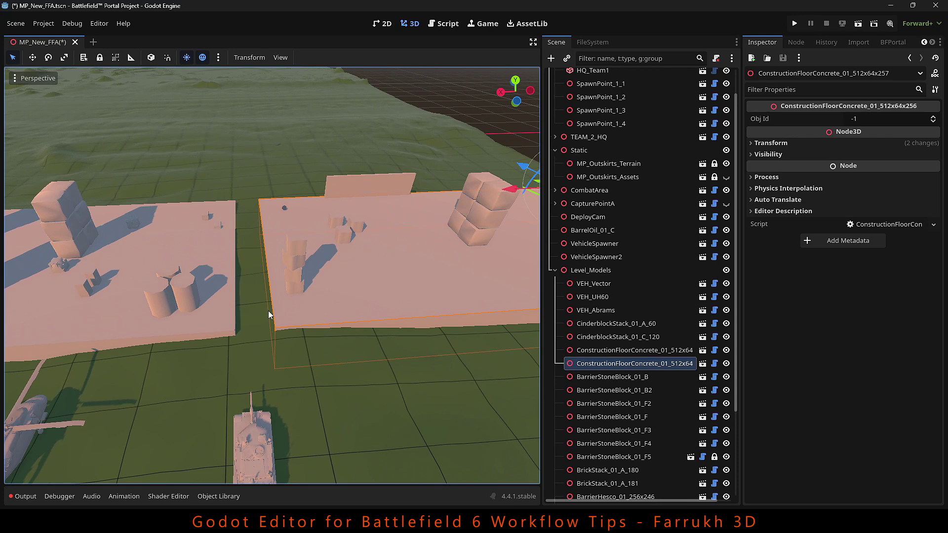
pyautogui.keyDown('shift'); pyautogui.moveTo(350, 301); pyautogui.dragTo(301, 207, button='middle'); pyautogui.keyUp('shift')
pyautogui.moveTo(304, 165); pyautogui.dragTo(307, 274, button='middle')
pyautogui.scroll(3, 320, 271)
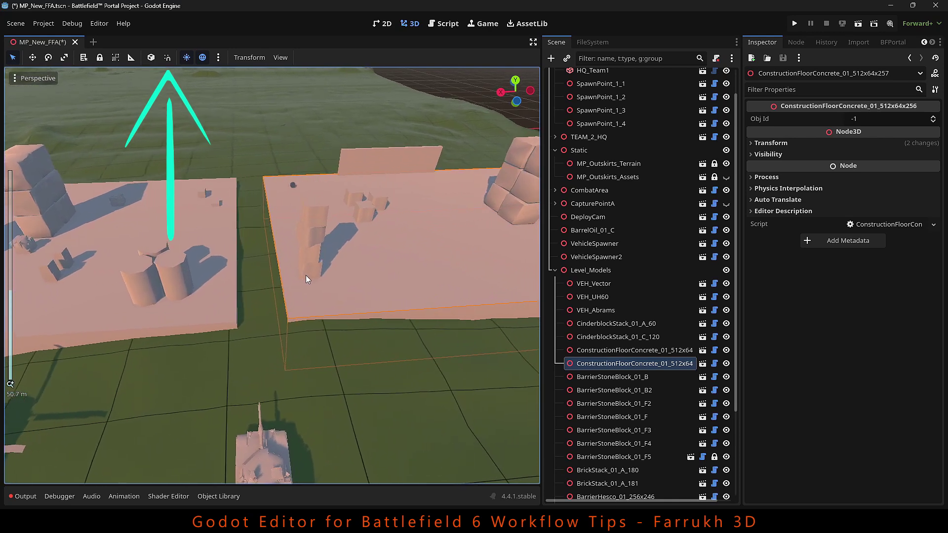
pyautogui.scroll(-3, 211, 226)
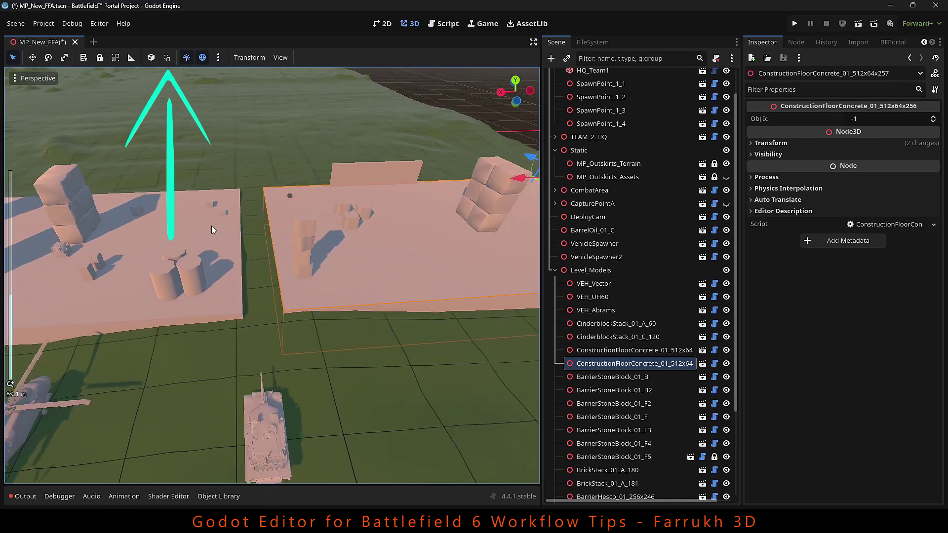
pyautogui.click(168, 57)
pyautogui.moveTo(519, 183); pyautogui.dragTo(496, 182)
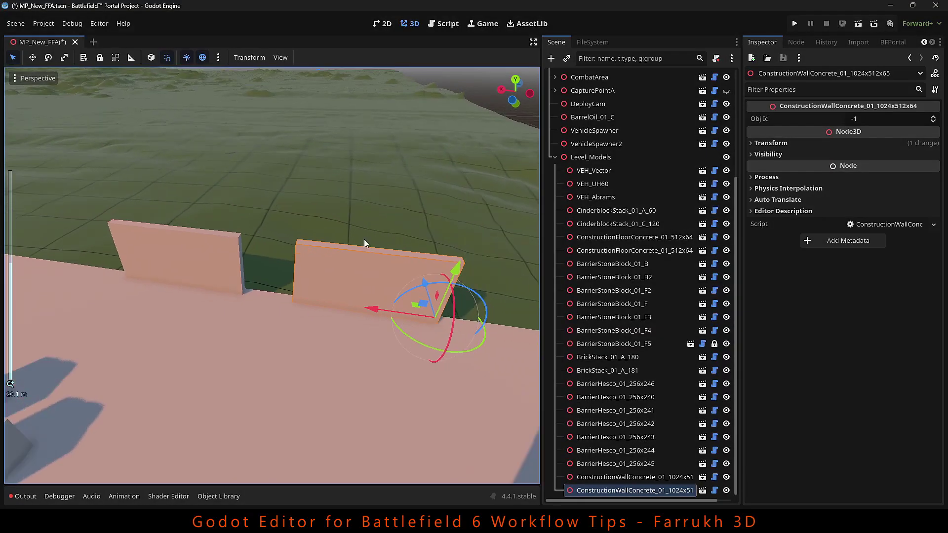
# - Search the asset library for "snappy"
pyautogui.scroll(2, 376, 238)
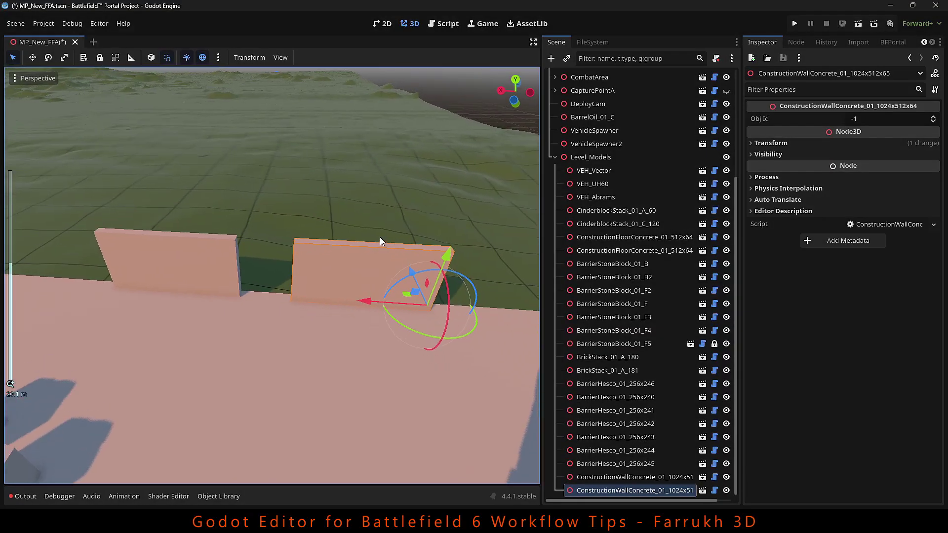
pyautogui.click(388, 175)
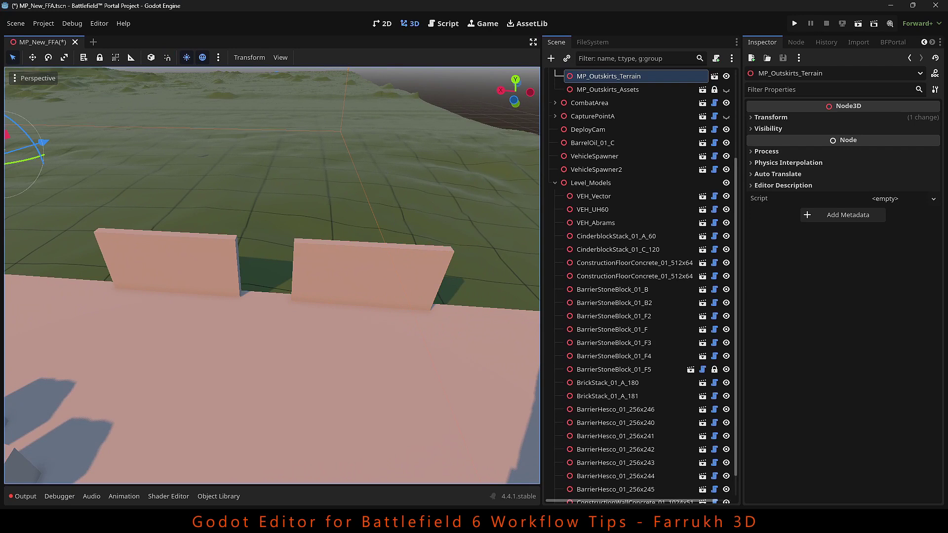
pyautogui.click(515, 23)
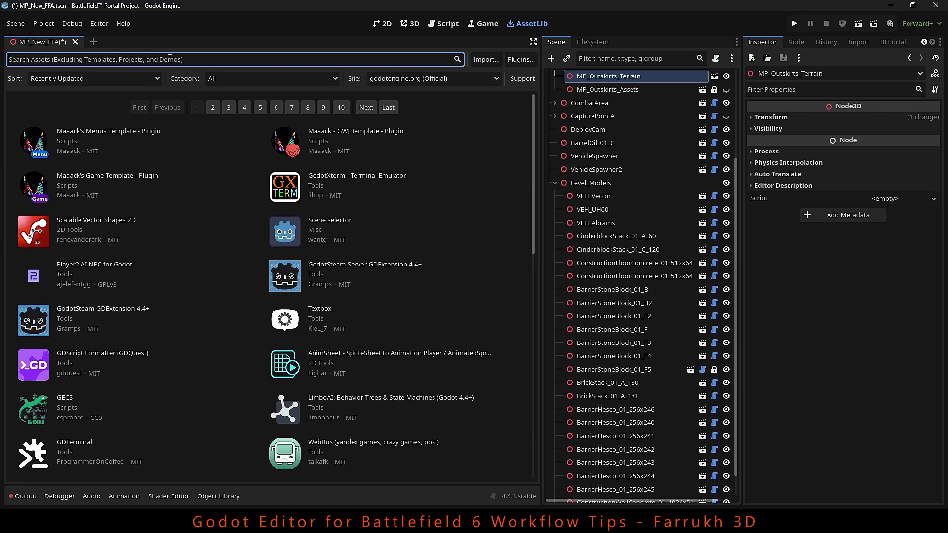
pyautogui.write('sn')
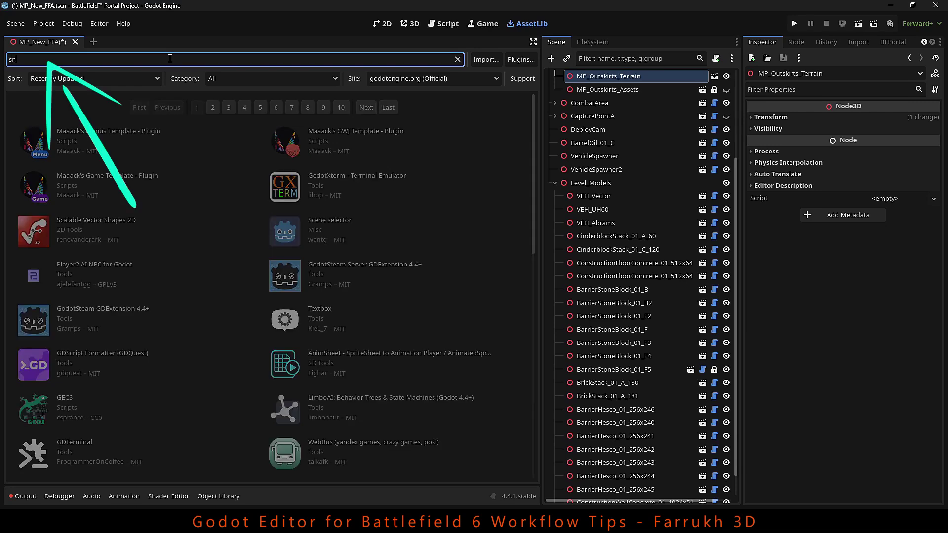
pyautogui.write('appy')
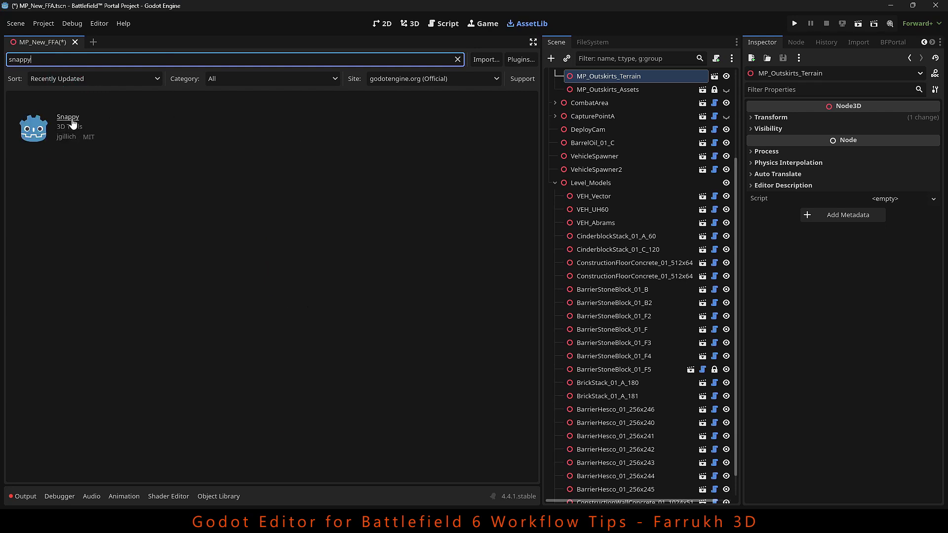
# - Download the Snappy asset and view its installation configuration, dismissing both without installing
pyautogui.click(68, 118)
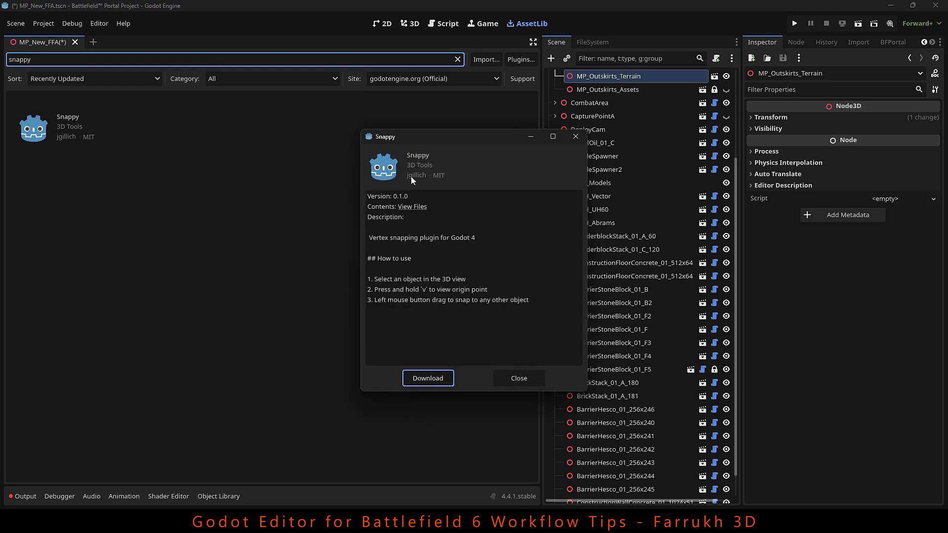
pyautogui.click(440, 380)
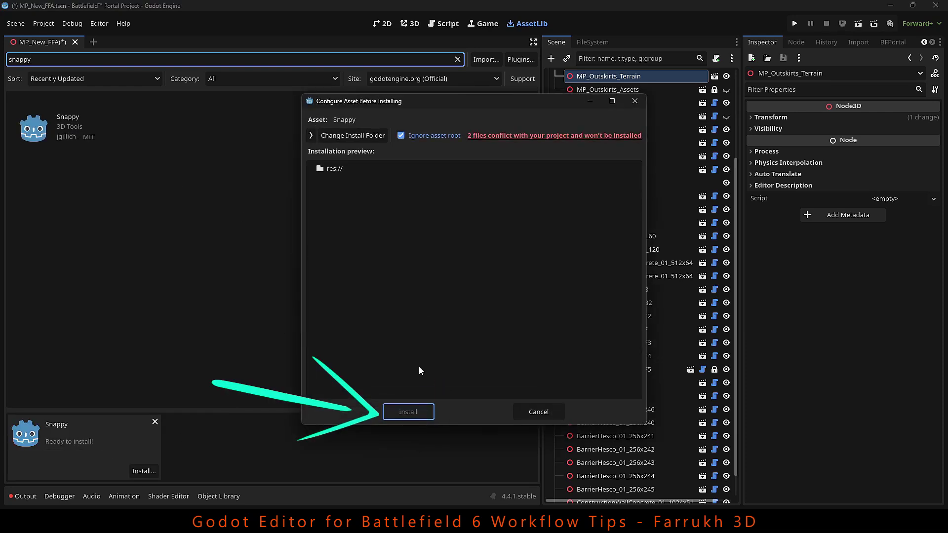
pyautogui.click(544, 417)
pyautogui.click(154, 422)
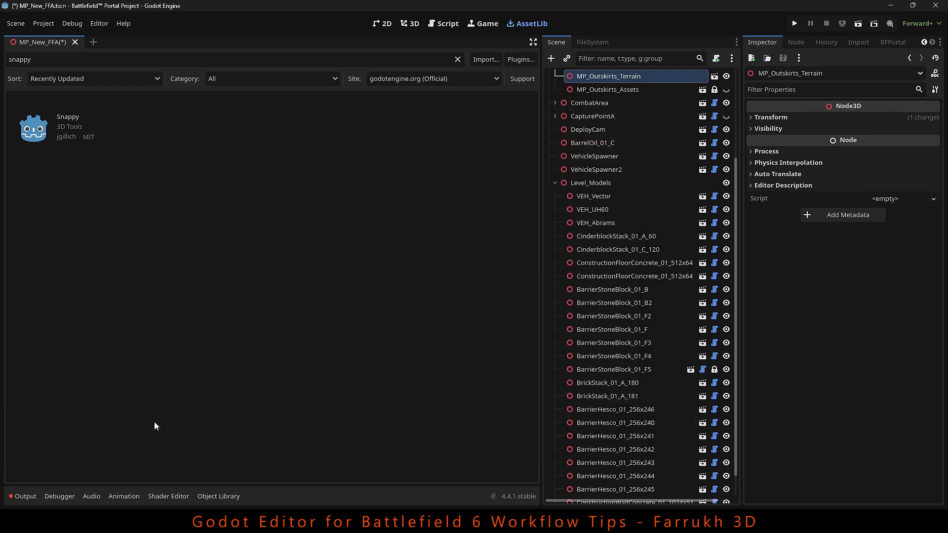
# - Check in the project settings' list of installed plugins whether the Snappy plugin is enabled
pyautogui.click(410, 23)
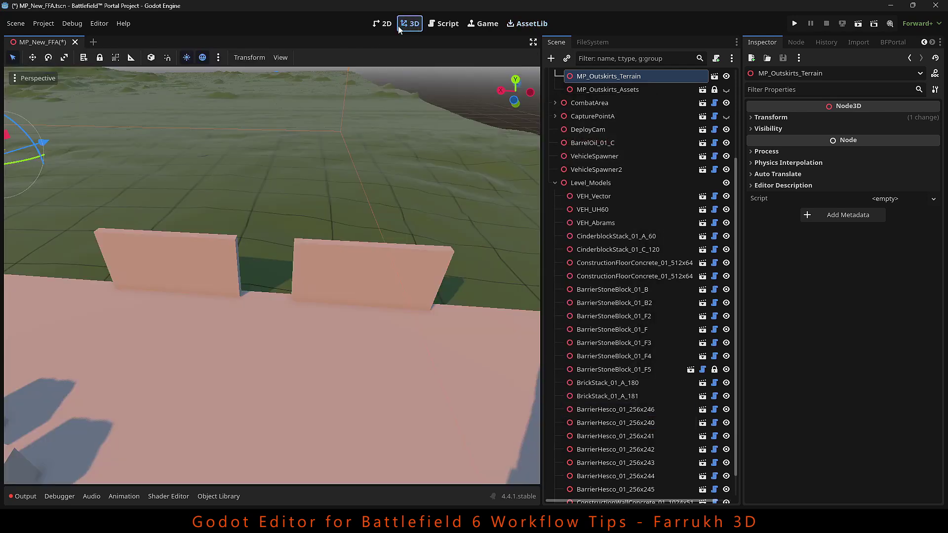
pyautogui.click(50, 24)
pyautogui.click(58, 37)
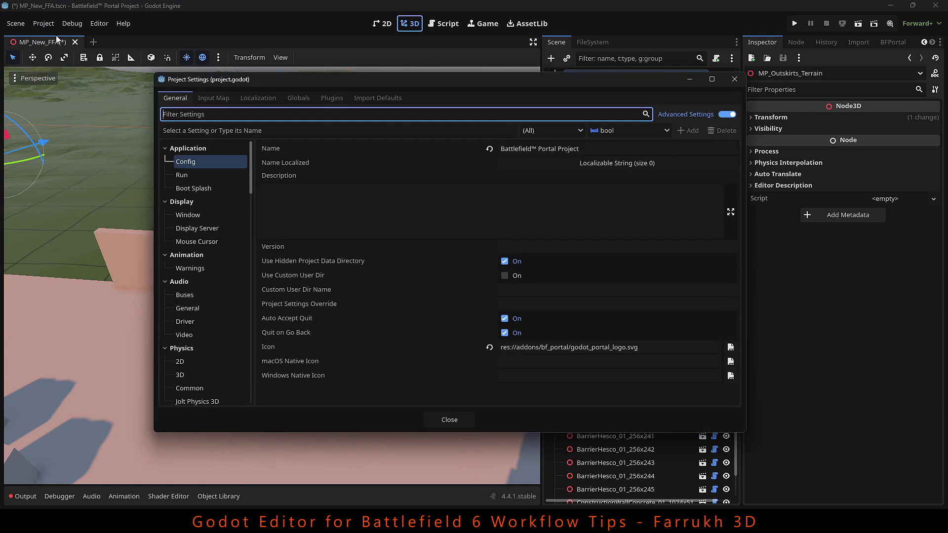
pyautogui.click(327, 99)
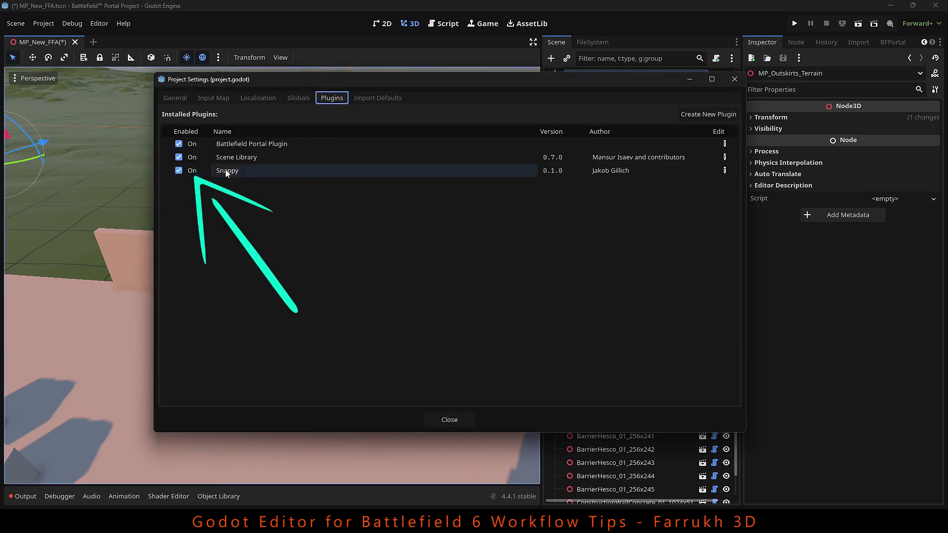
pyautogui.click(734, 79)
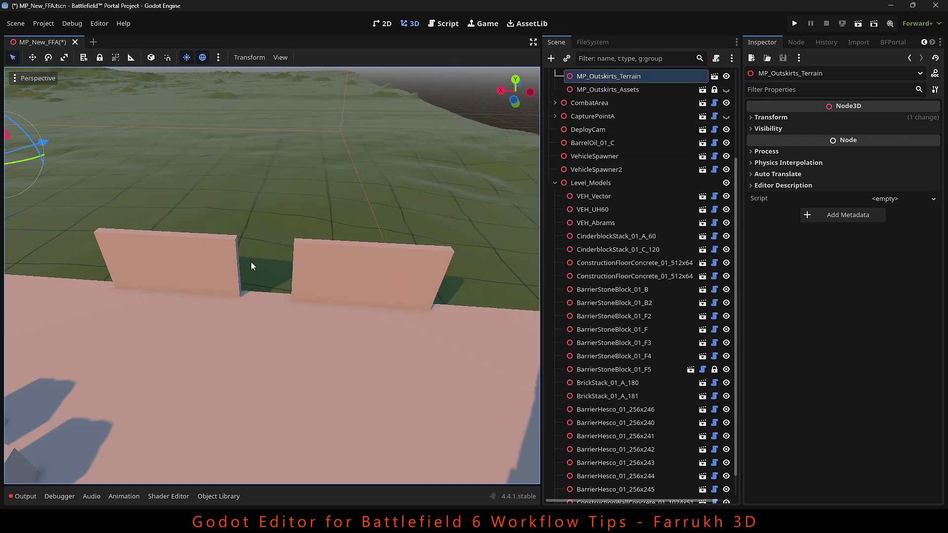
# - Vertex-snap the upper front corner of the second ConstructionWallConcrete wall to the facing corner of the adjacent wall, closing the gap
pyautogui.scroll(2, 282, 288)
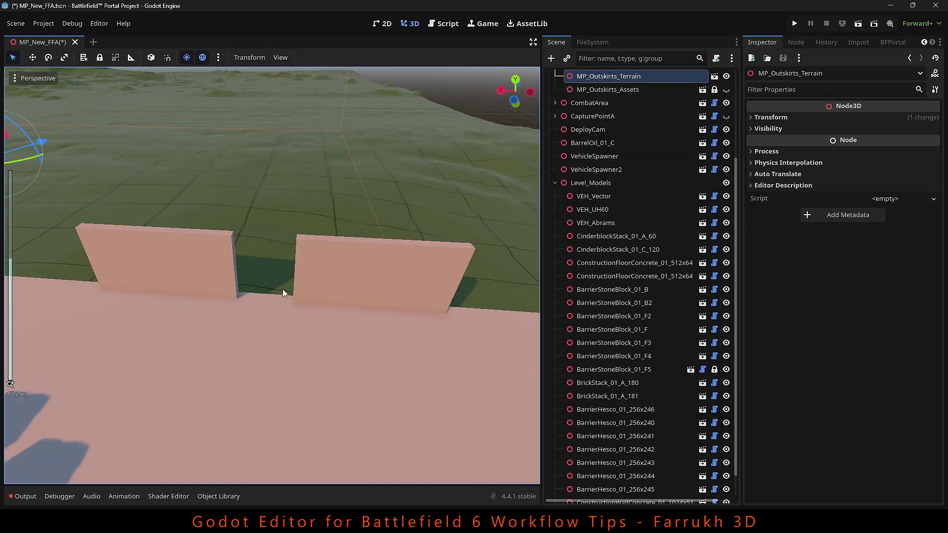
pyautogui.click(340, 260)
pyautogui.scroll(4, 304, 255)
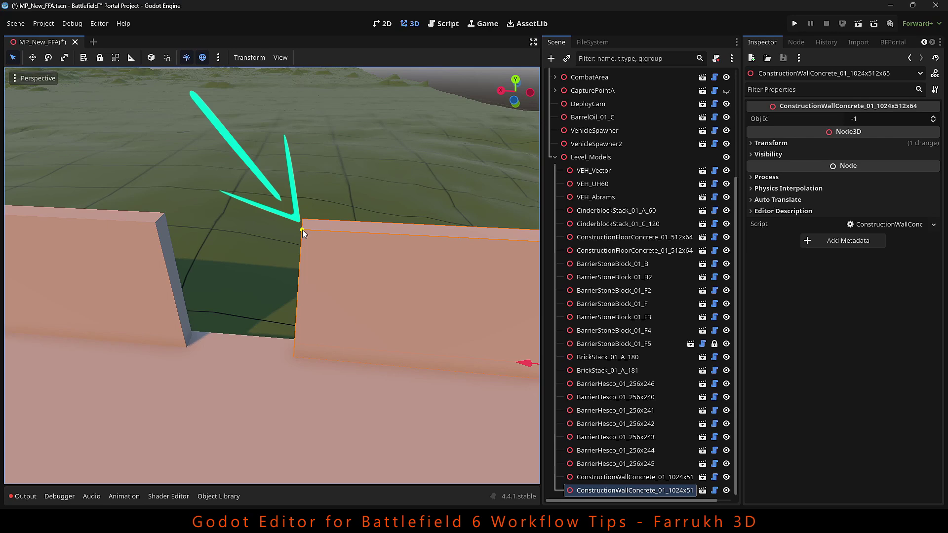
pyautogui.moveTo(303, 229); pyautogui.dragTo(145, 225)
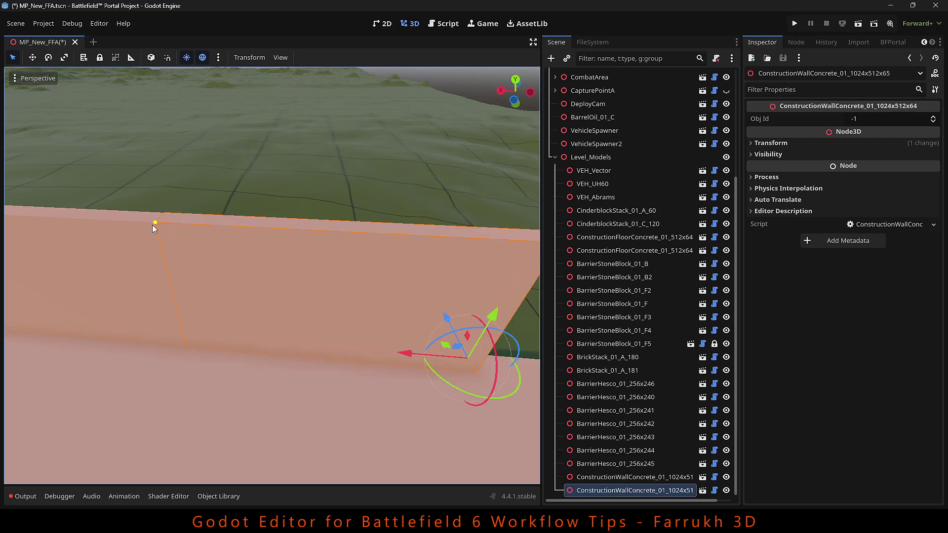
# - Duplicate the second ConstructionWallConcrete wall, move the copy beyond its end, and vertex-snap the copy's upper front corner to the facing wall corner
pyautogui.scroll(-6, 166, 226)
pyautogui.scroll(4, 259, 324)
pyautogui.moveTo(259, 324); pyautogui.dragTo(289, 324, button='middle')
pyautogui.hotkey('ctrl', 'd')
pyautogui.moveTo(224, 310); pyautogui.dragTo(469, 340)
pyautogui.scroll(5, 281, 237)
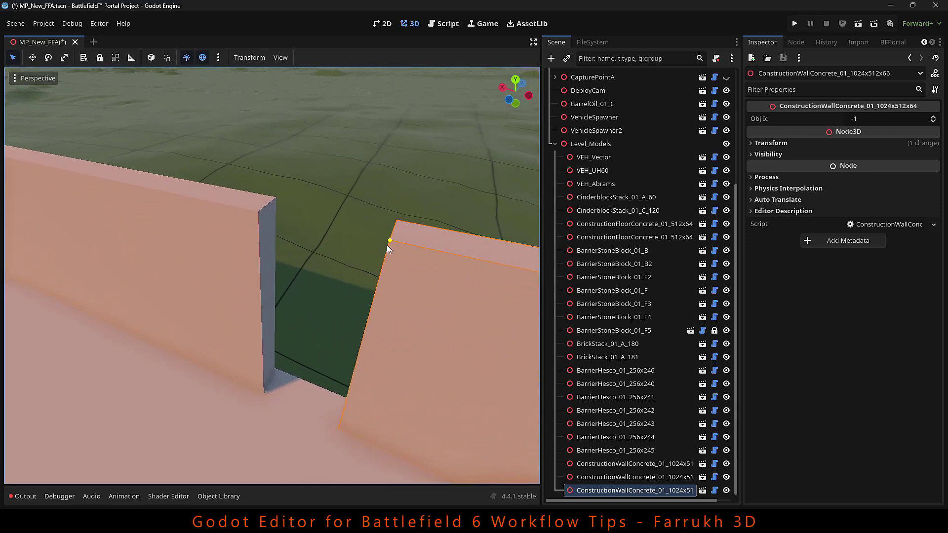
pyautogui.moveTo(391, 241); pyautogui.dragTo(258, 215)
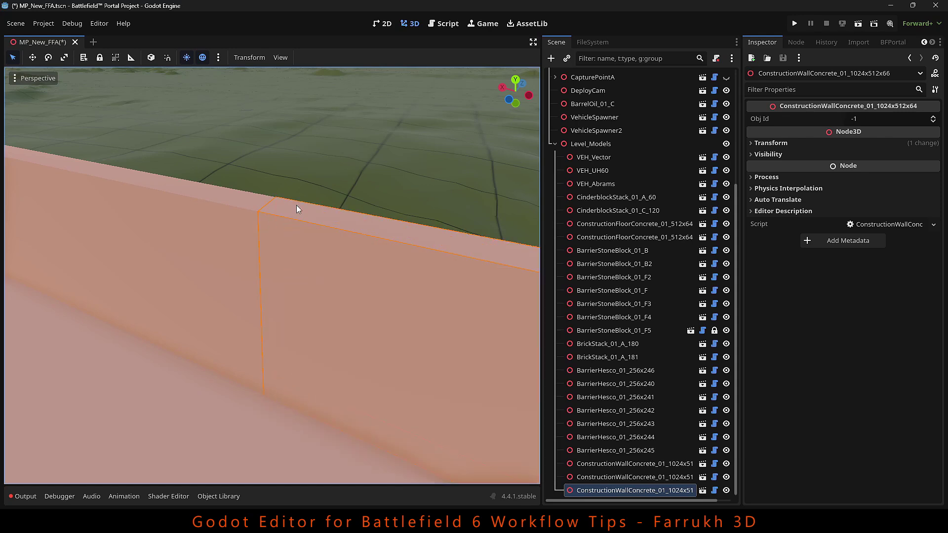
pyautogui.click(326, 179)
# - Raise the middle ConstructionWallConcrete wall above its neighbours and vertex-snap its lower corner to the upper corner of the adjacent end wall
pyautogui.scroll(-6, 246, 283)
pyautogui.click(244, 283)
pyautogui.moveTo(245, 283); pyautogui.dragTo(248, 248, button='middle')
pyautogui.scroll(5, 256, 287)
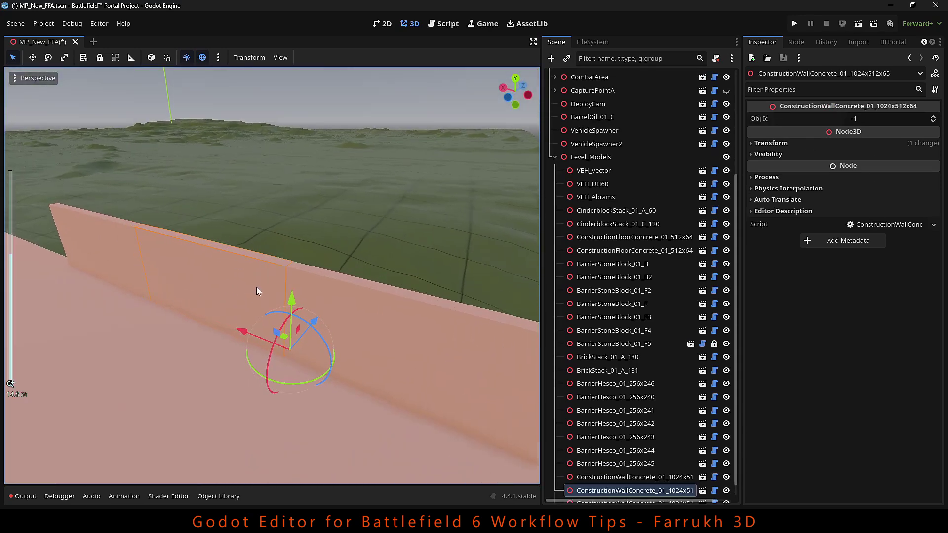
pyautogui.moveTo(256, 300); pyautogui.dragTo(307, 236, button='middle')
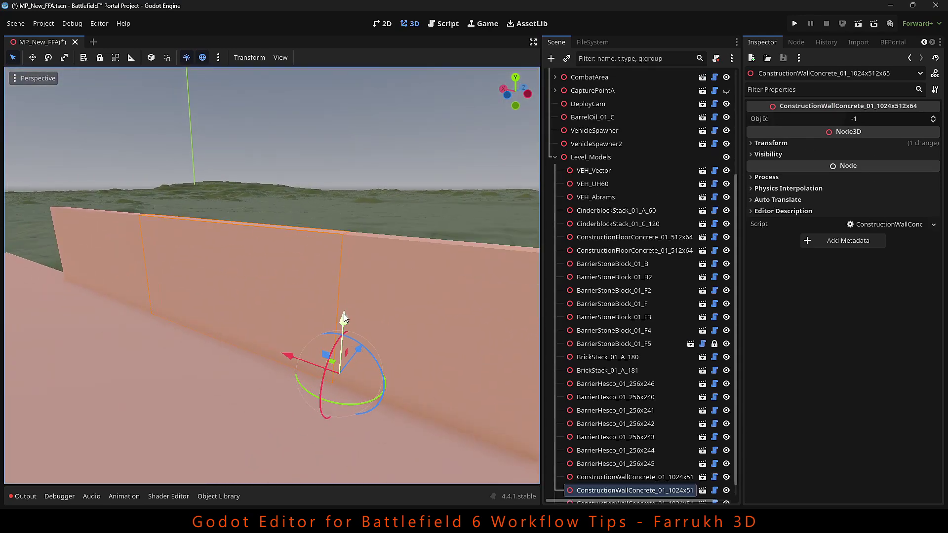
pyautogui.moveTo(344, 313); pyautogui.dragTo(363, 153)
pyautogui.scroll(5, 343, 241)
pyautogui.moveTo(343, 240); pyautogui.dragTo(342, 273, button='middle')
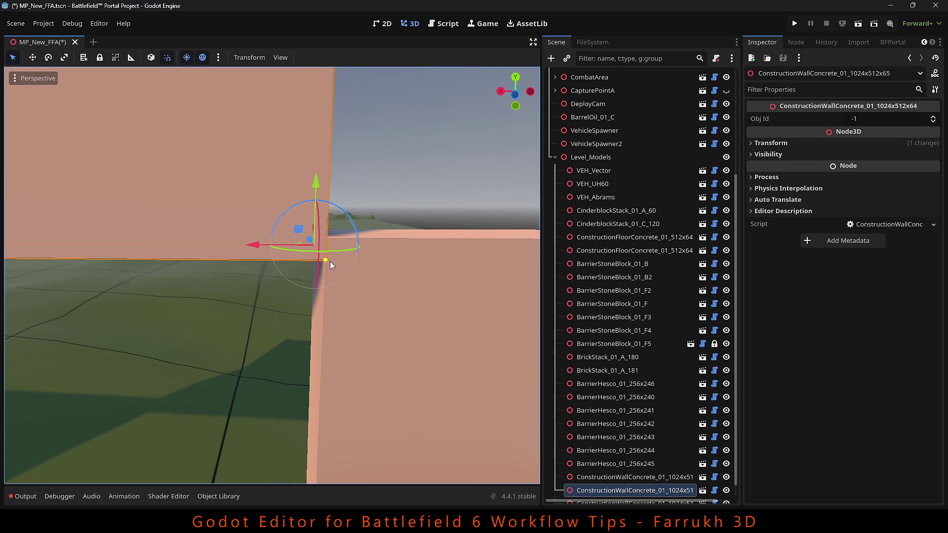
pyautogui.click(416, 182)
pyautogui.scroll(-3, 292, 248)
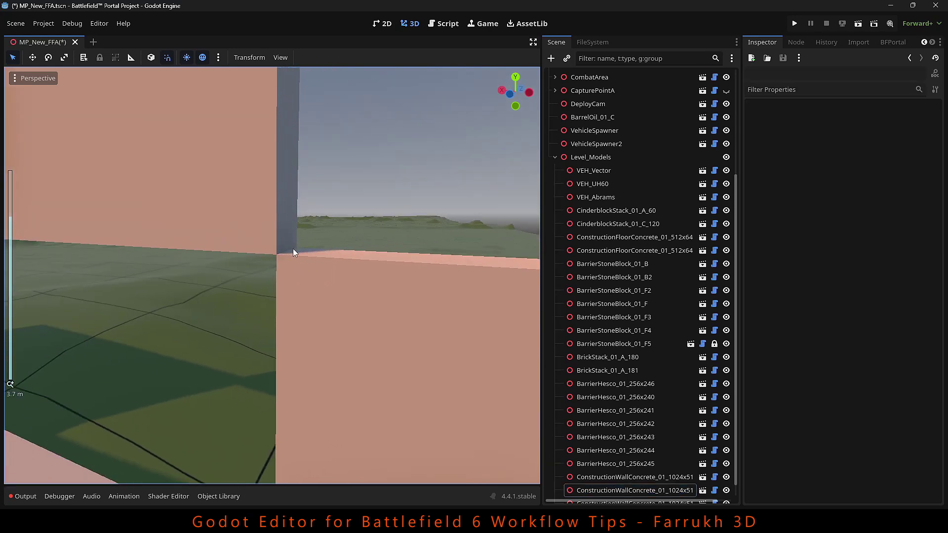
pyautogui.scroll(-15, 322, 263)
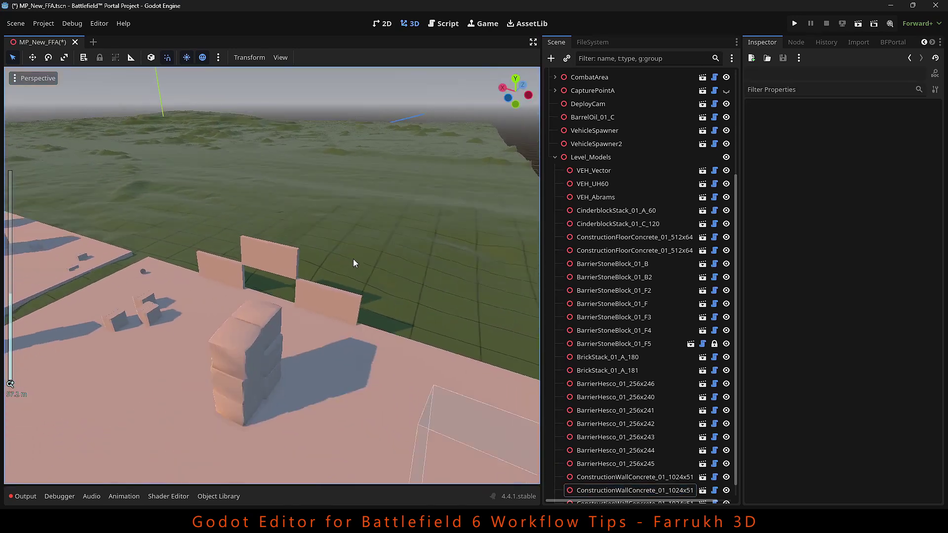
pyautogui.scroll(2, 301, 277)
pyautogui.keyDown('shift'); pyautogui.moveTo(301, 276); pyautogui.dragTo(362, 253, button='middle'); pyautogui.keyUp('shift')
pyautogui.moveTo(305, 206); pyautogui.dragTo(294, 266, button='middle')
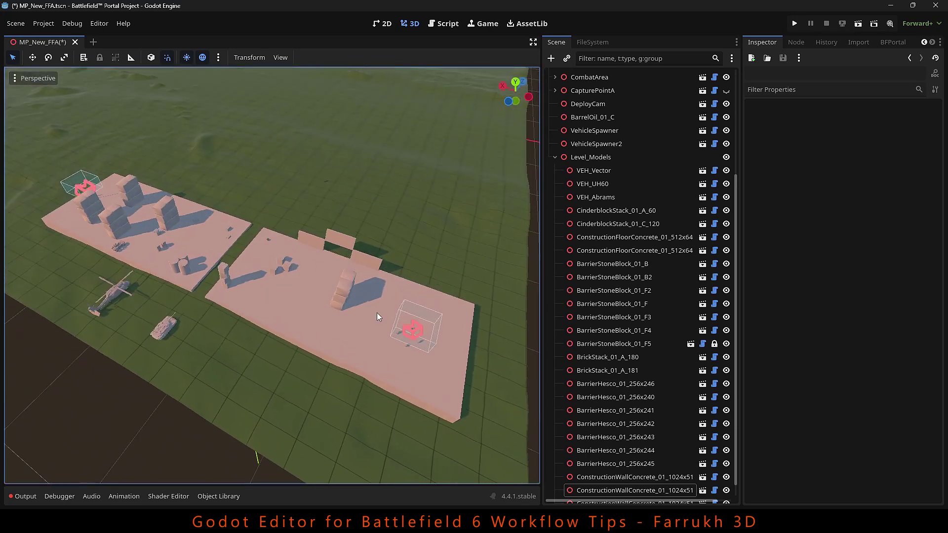